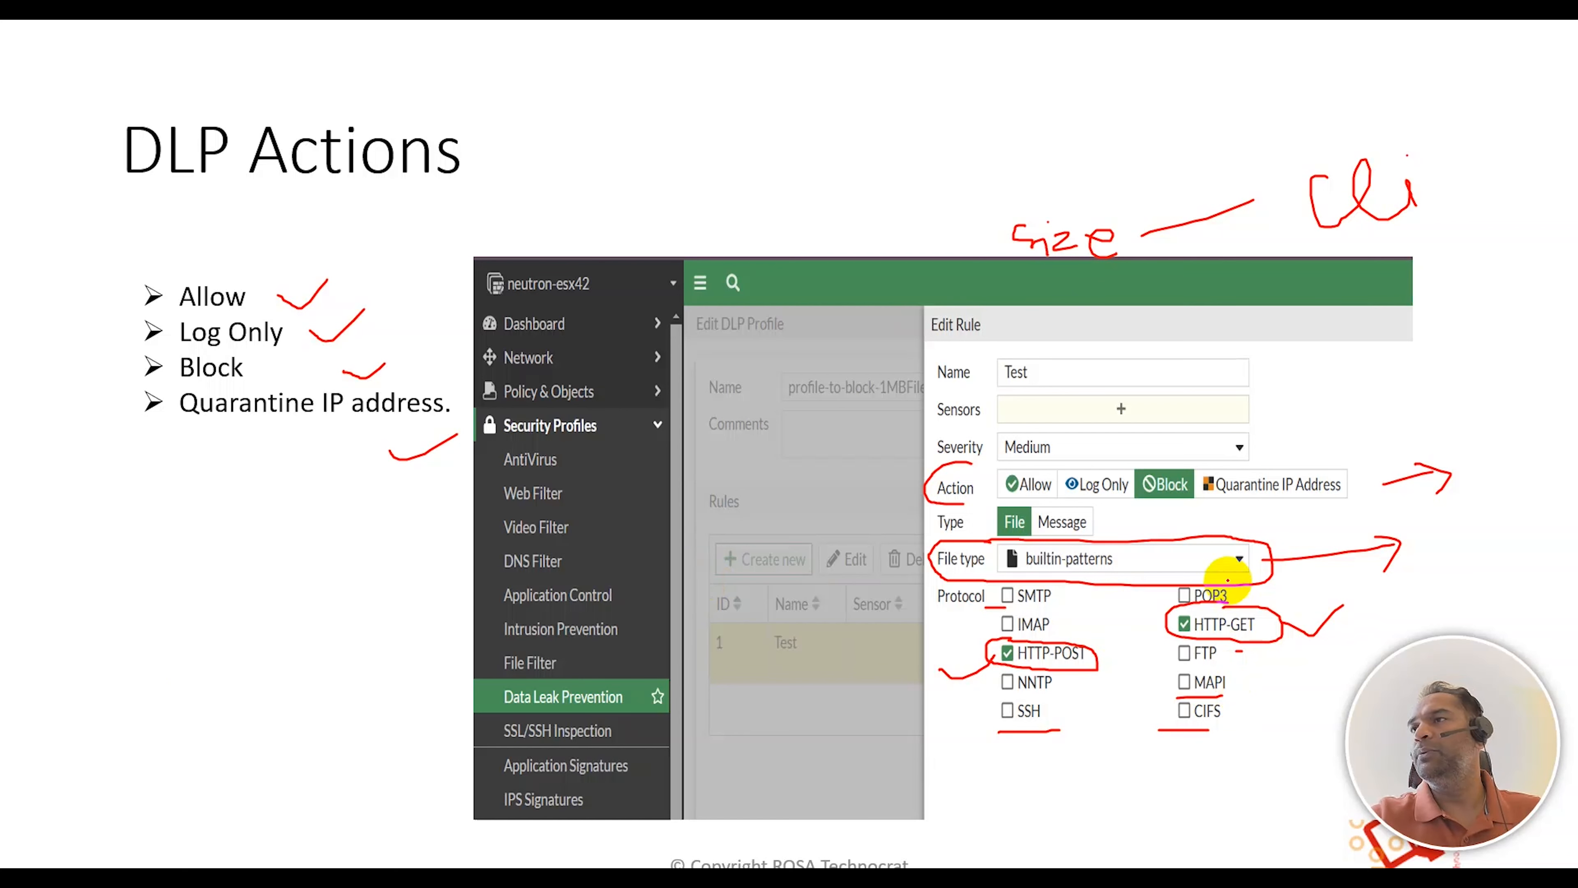
key(Right)
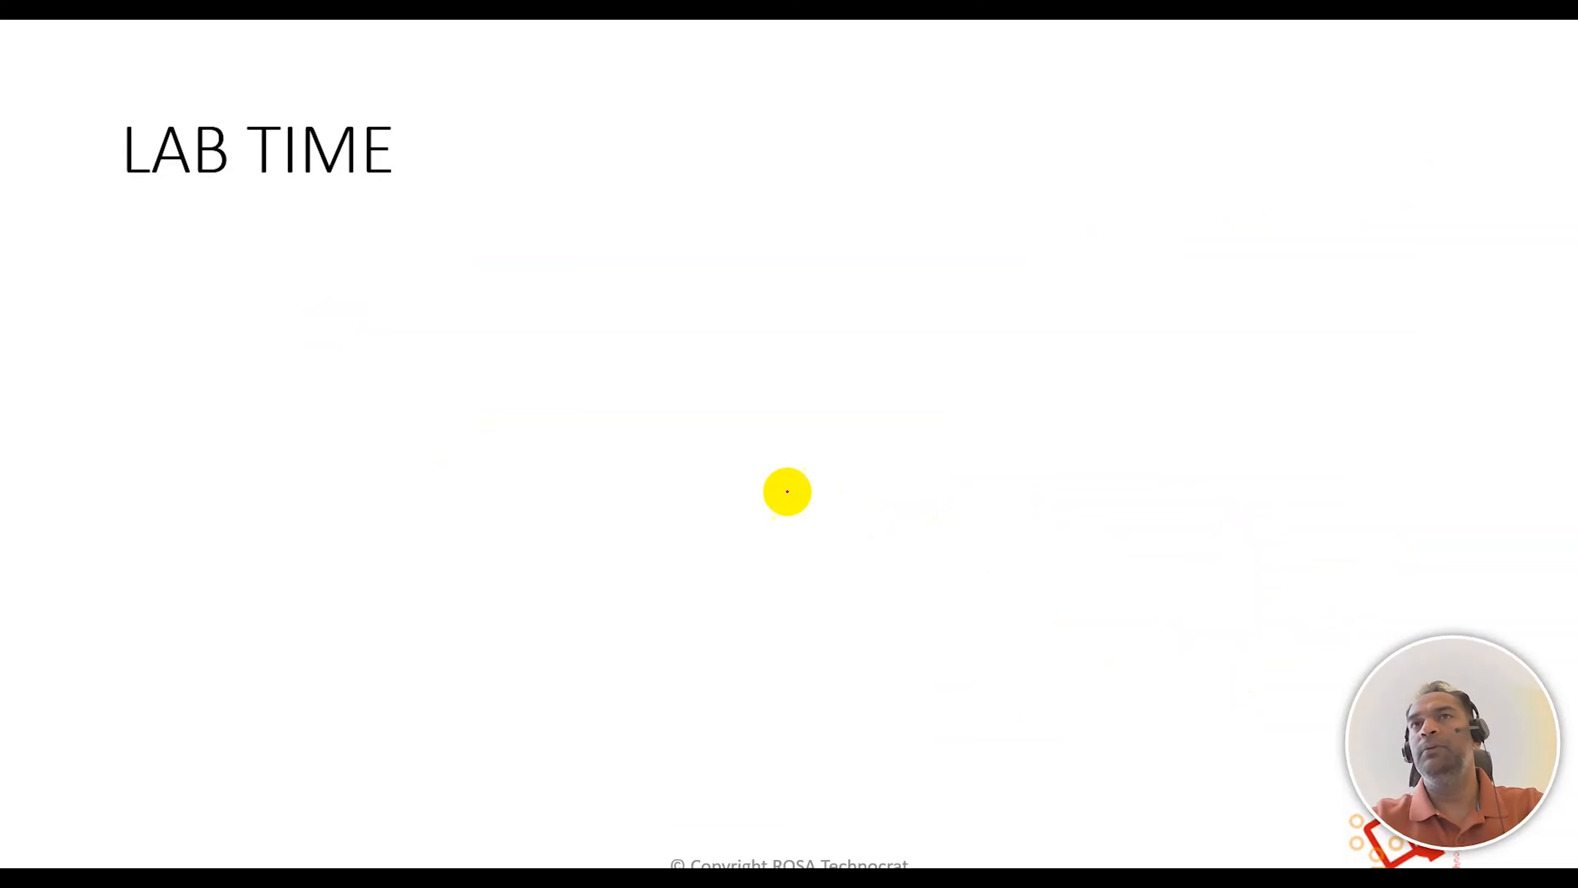
key(Left)
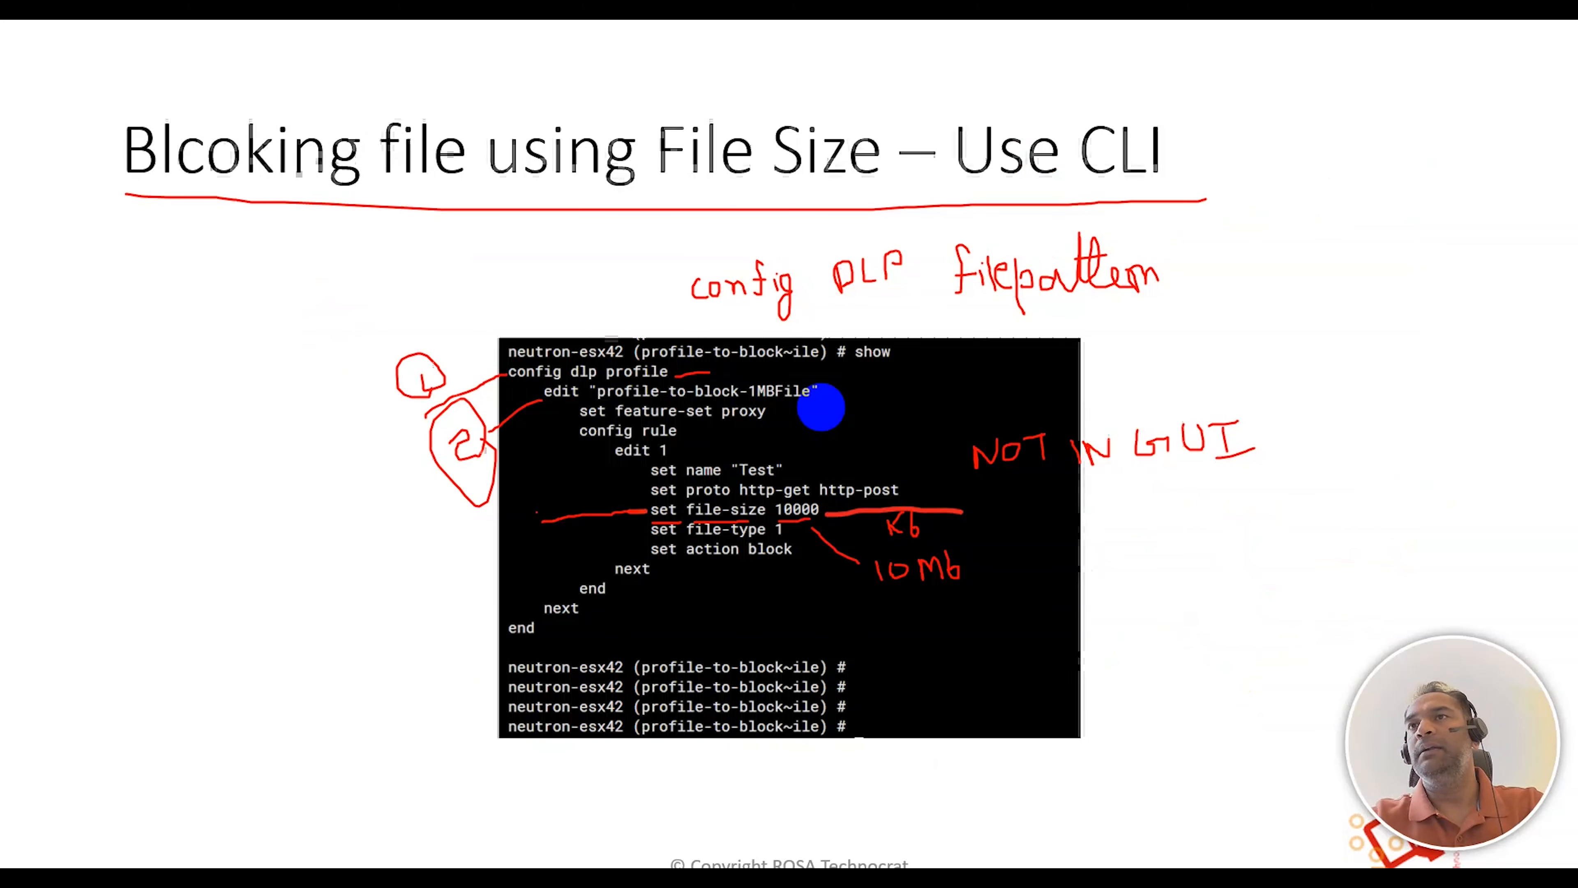
key(Left)
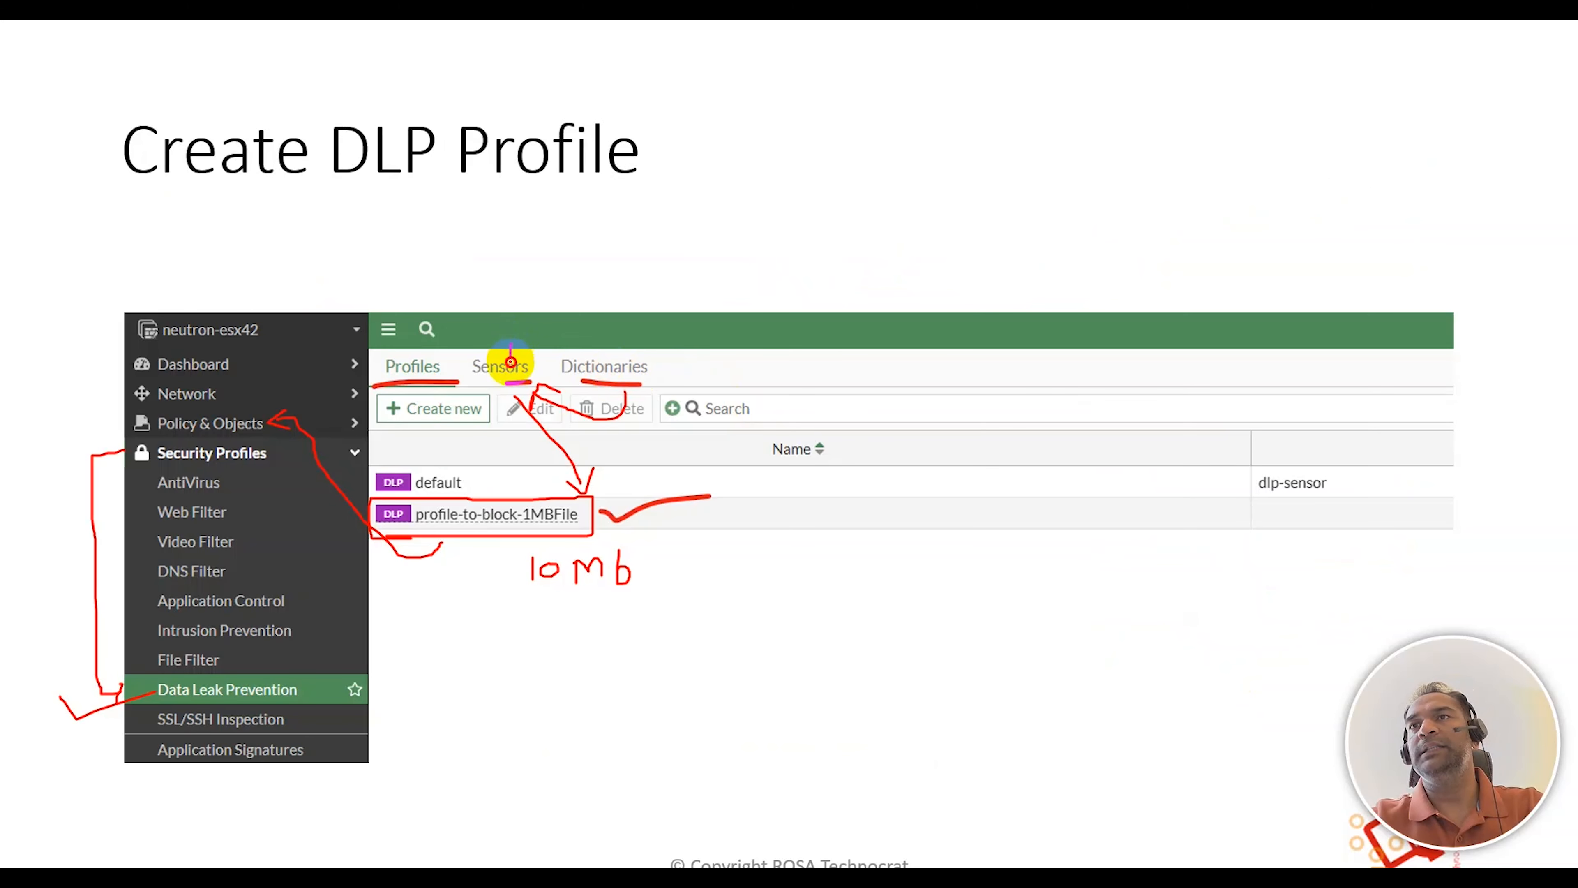
mouse_move(510, 363)
mouse_down()
mouse_move(536, 313)
mouse_move(569, 355)
mouse_up()
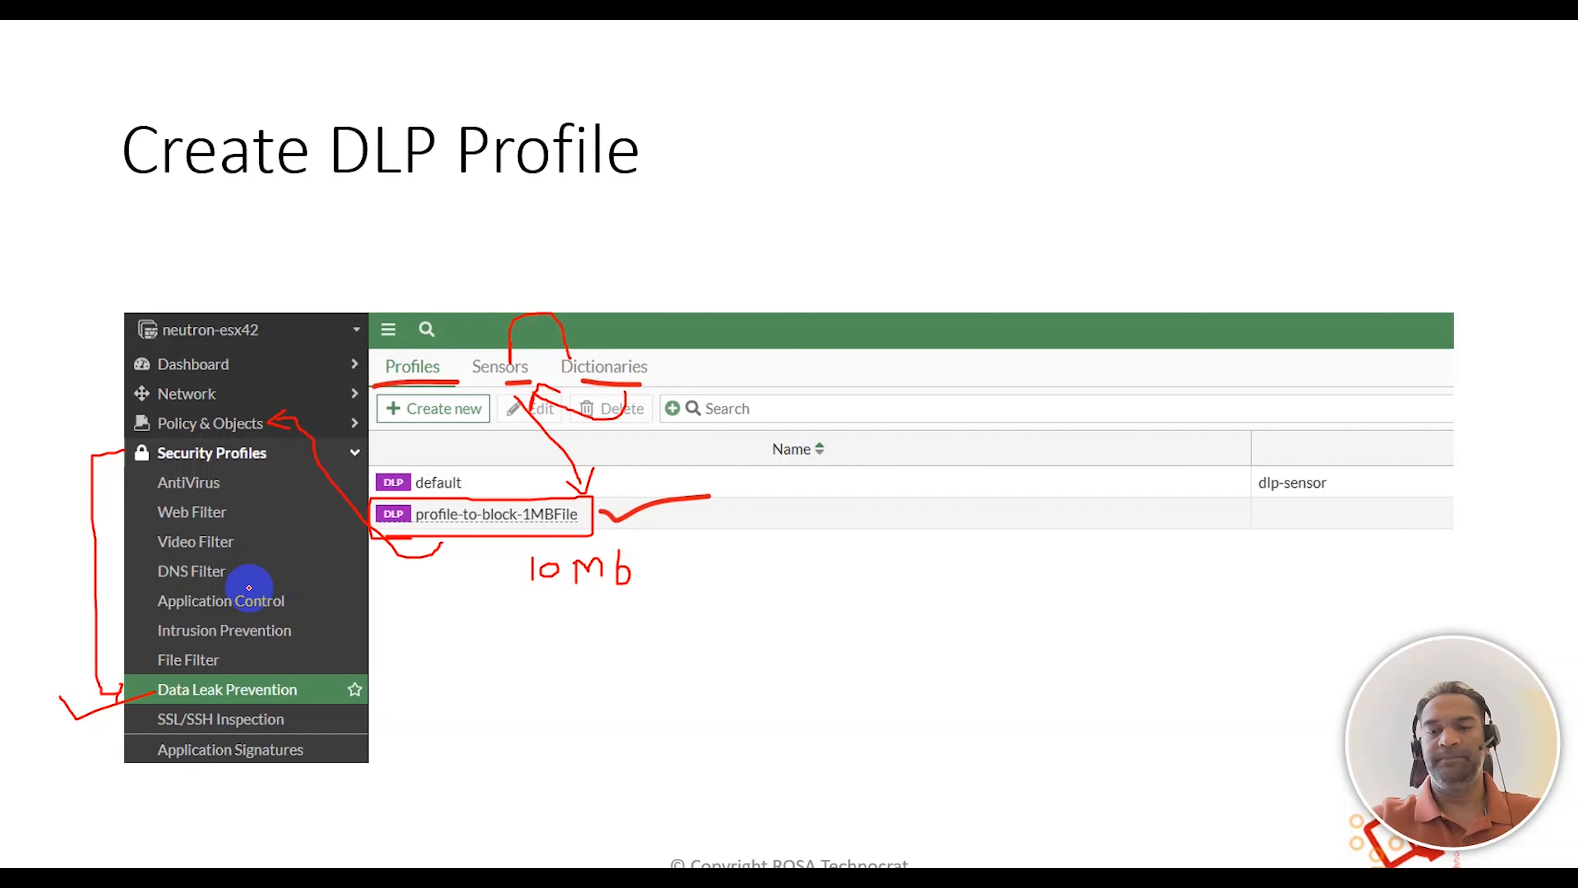
Step: Switch to the FortiGate web interface in the browser and open the Feature Visibility settings
key(alt+Tab)
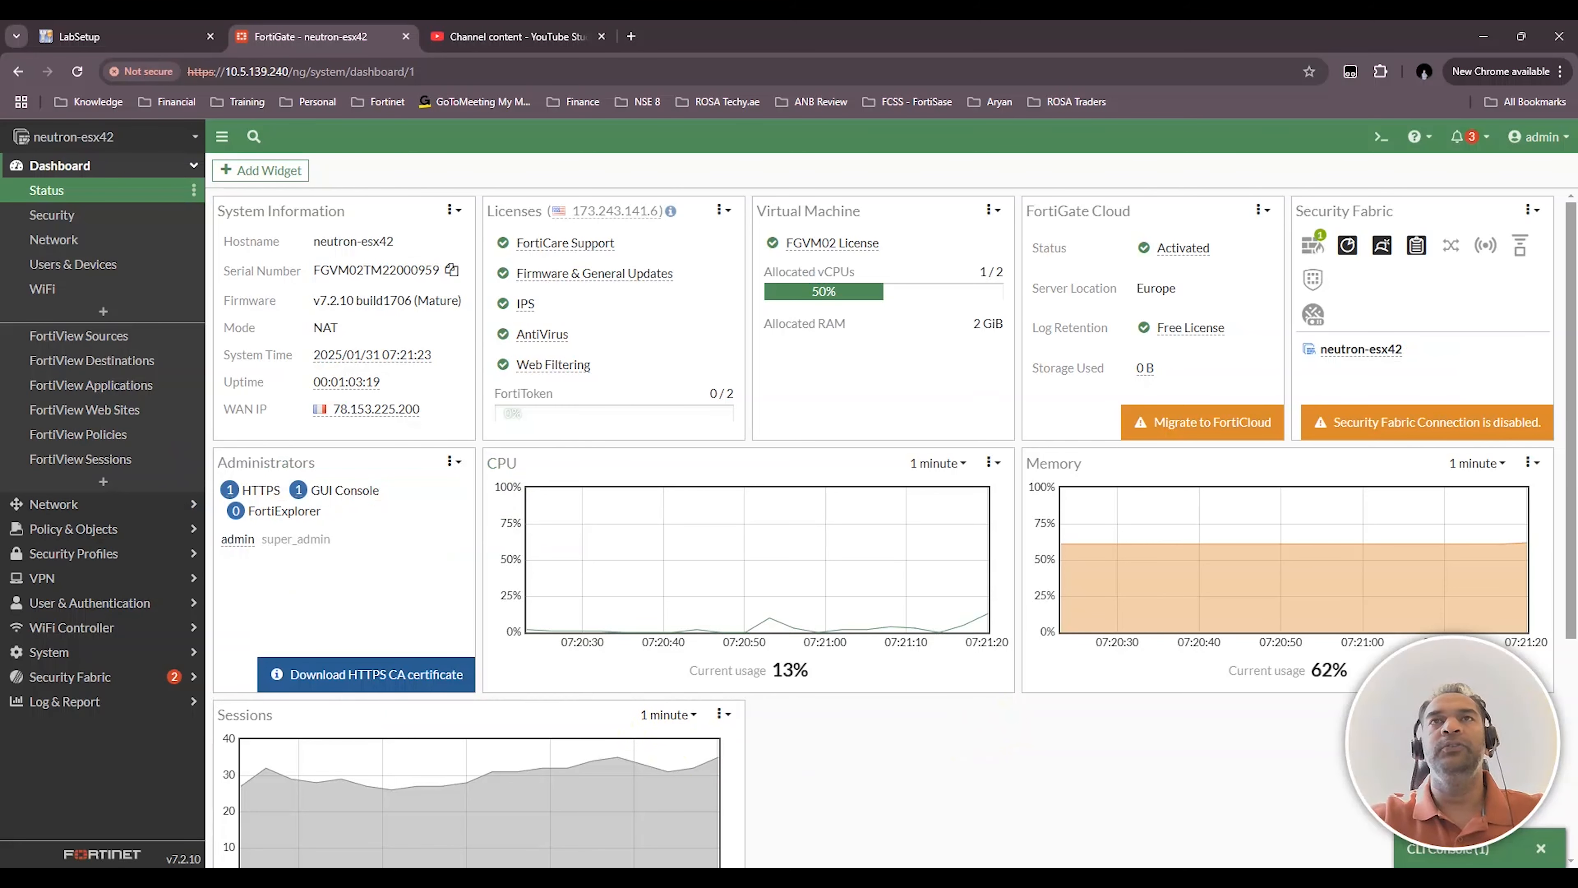
click(59, 216)
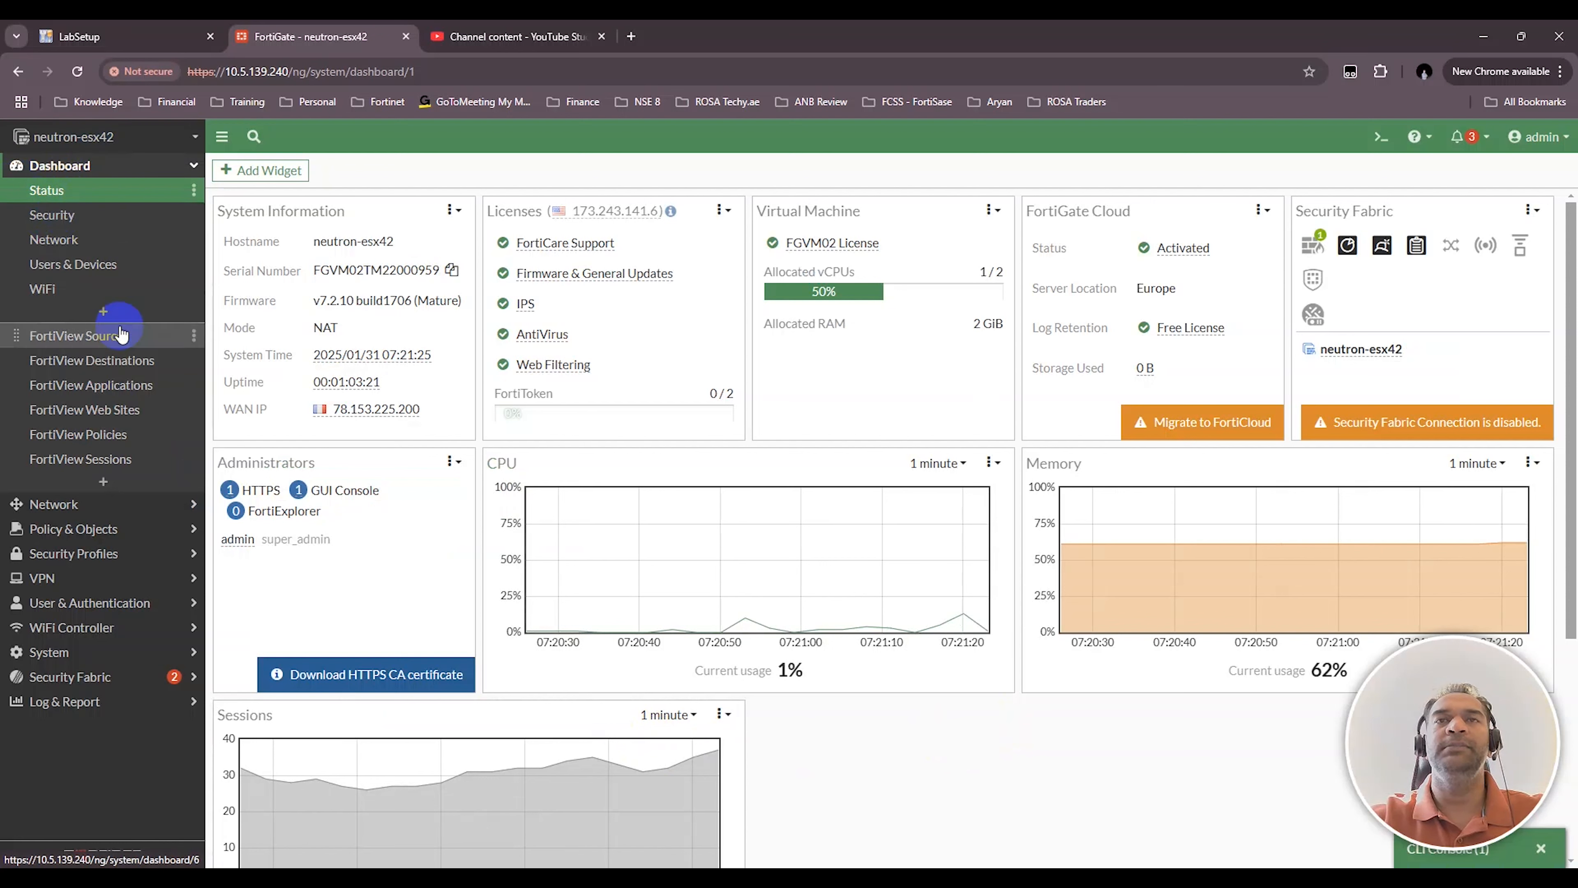
click(91, 203)
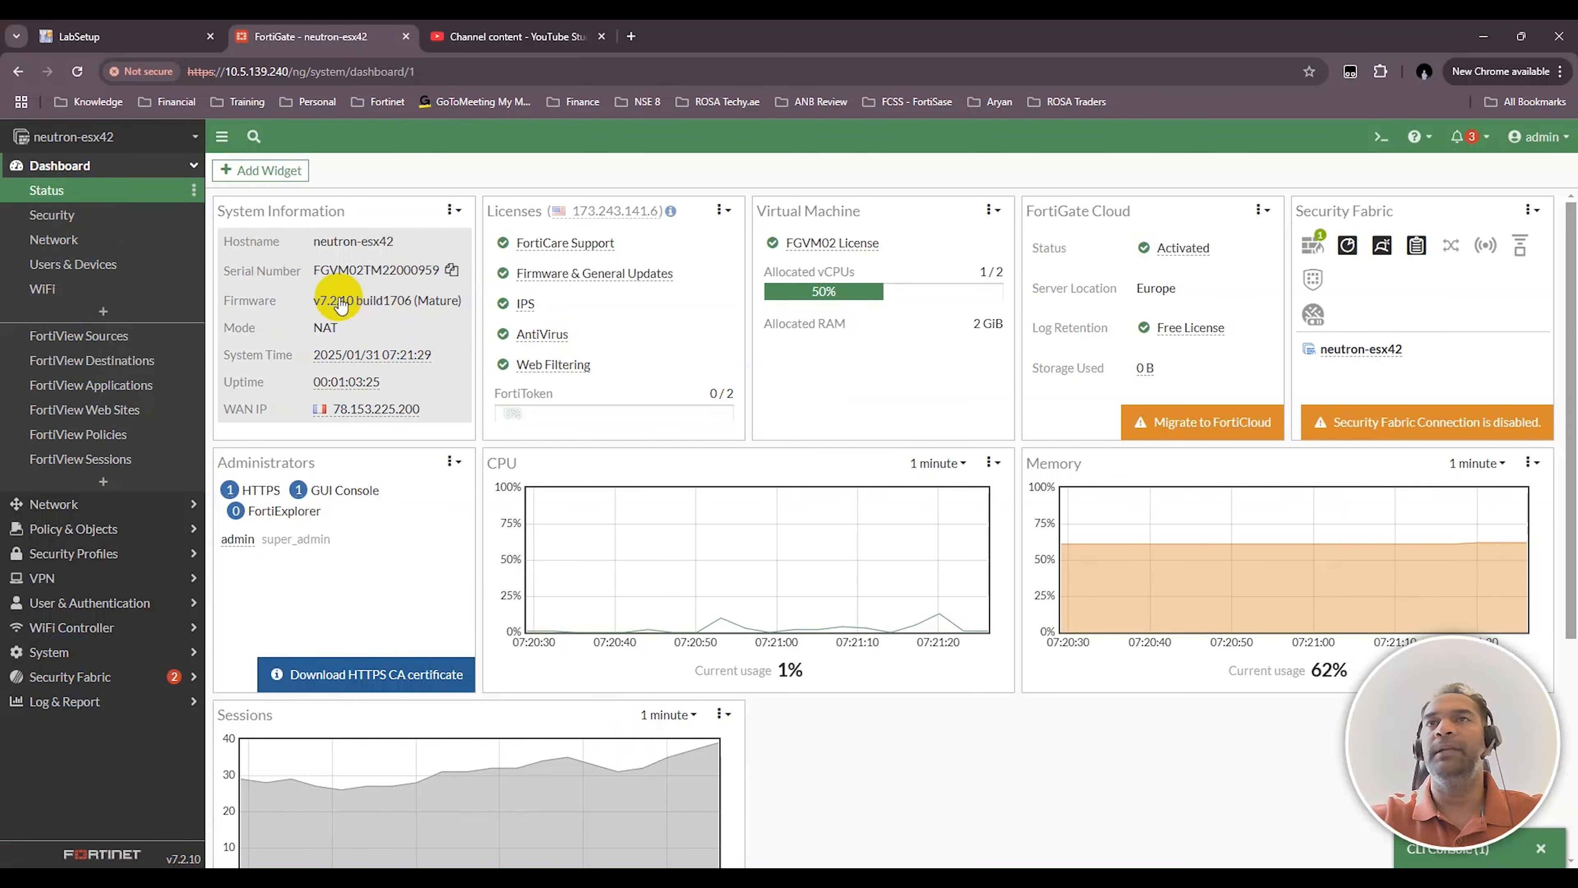
click(102, 652)
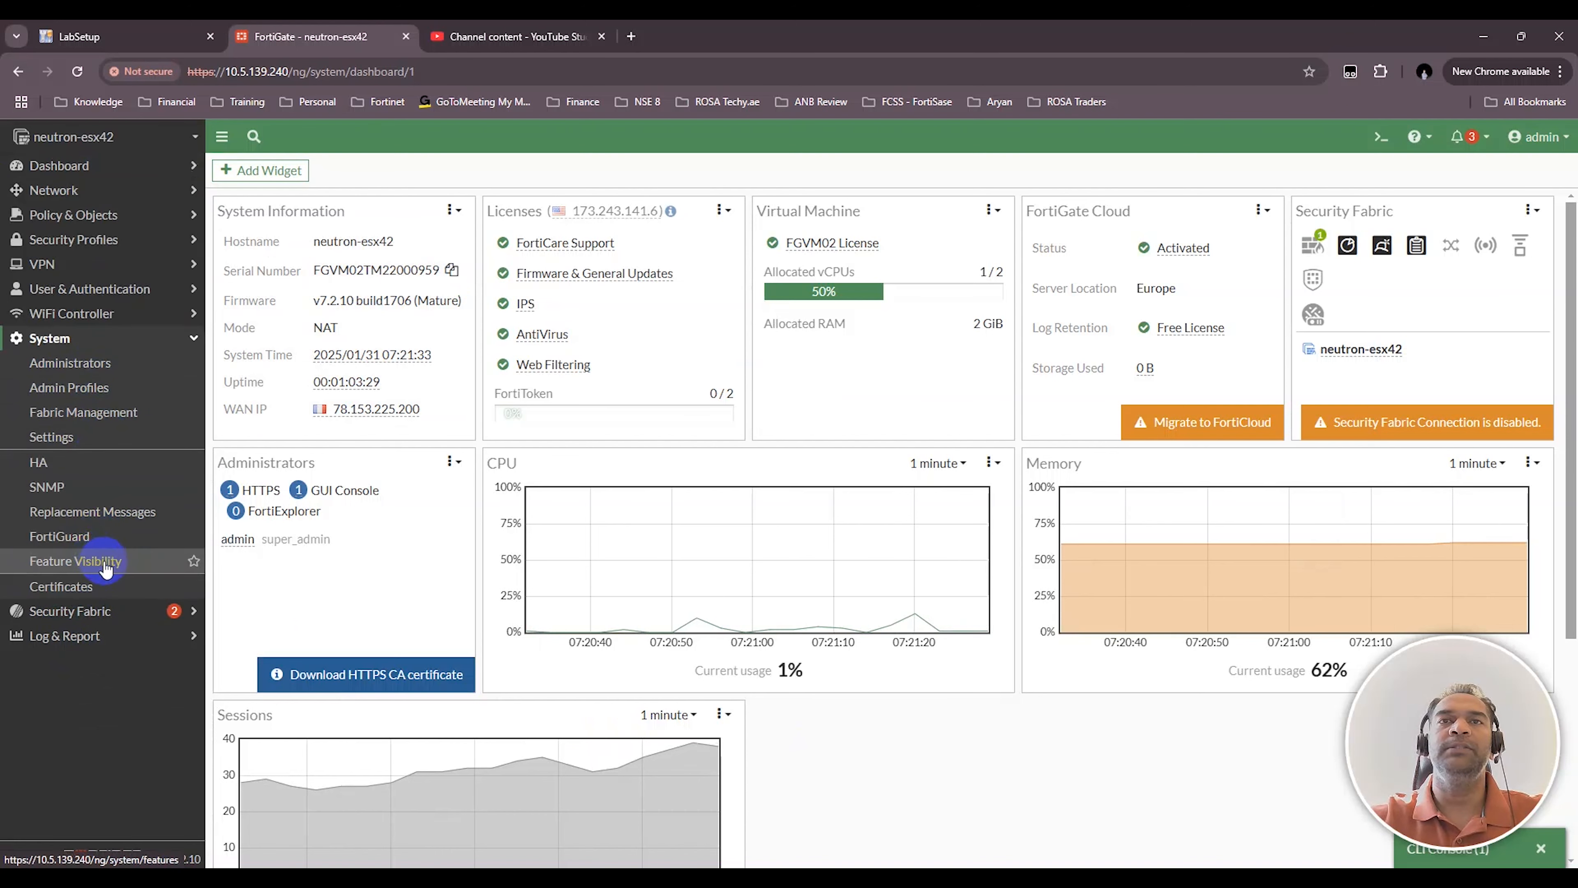
click(80, 566)
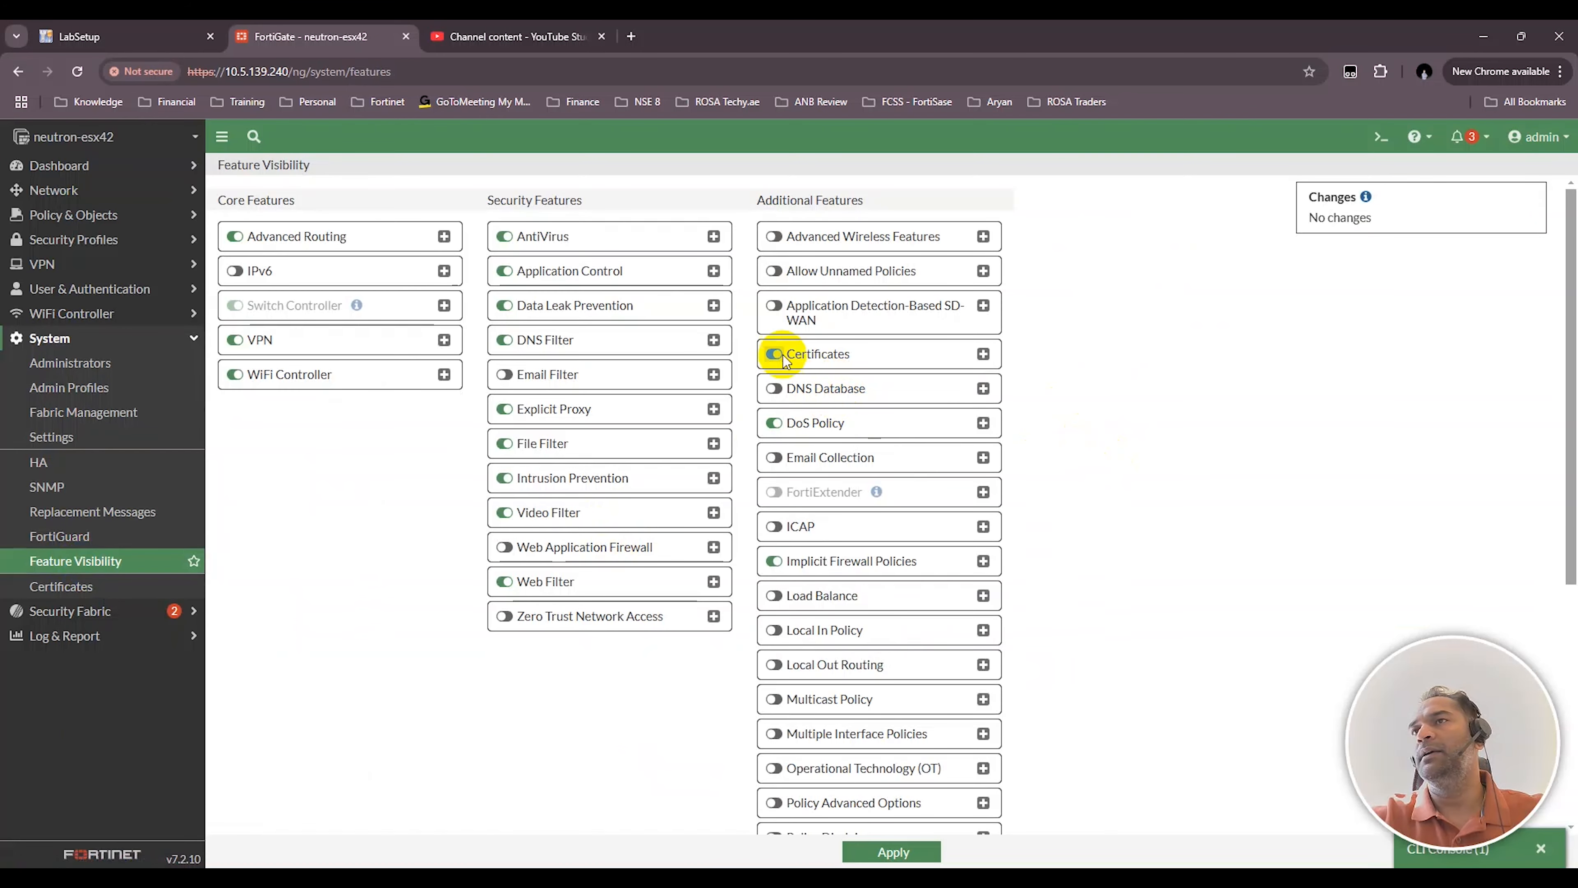
Step: Turn the Data Leak Prevention security feature off and back on without applying the change
click(505, 306)
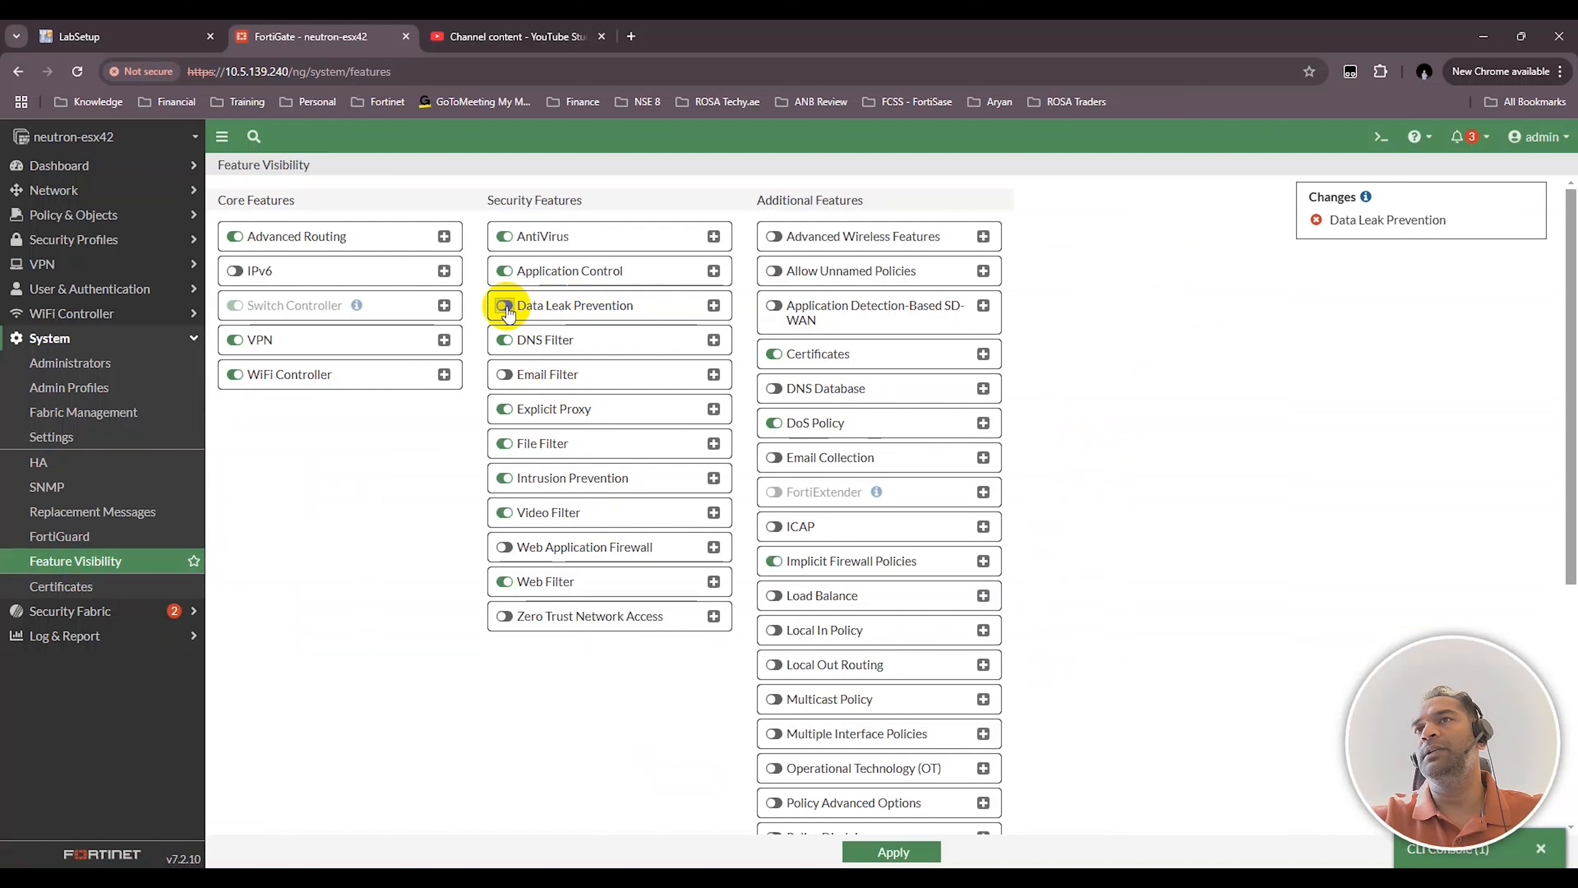
click(506, 308)
click(506, 308)
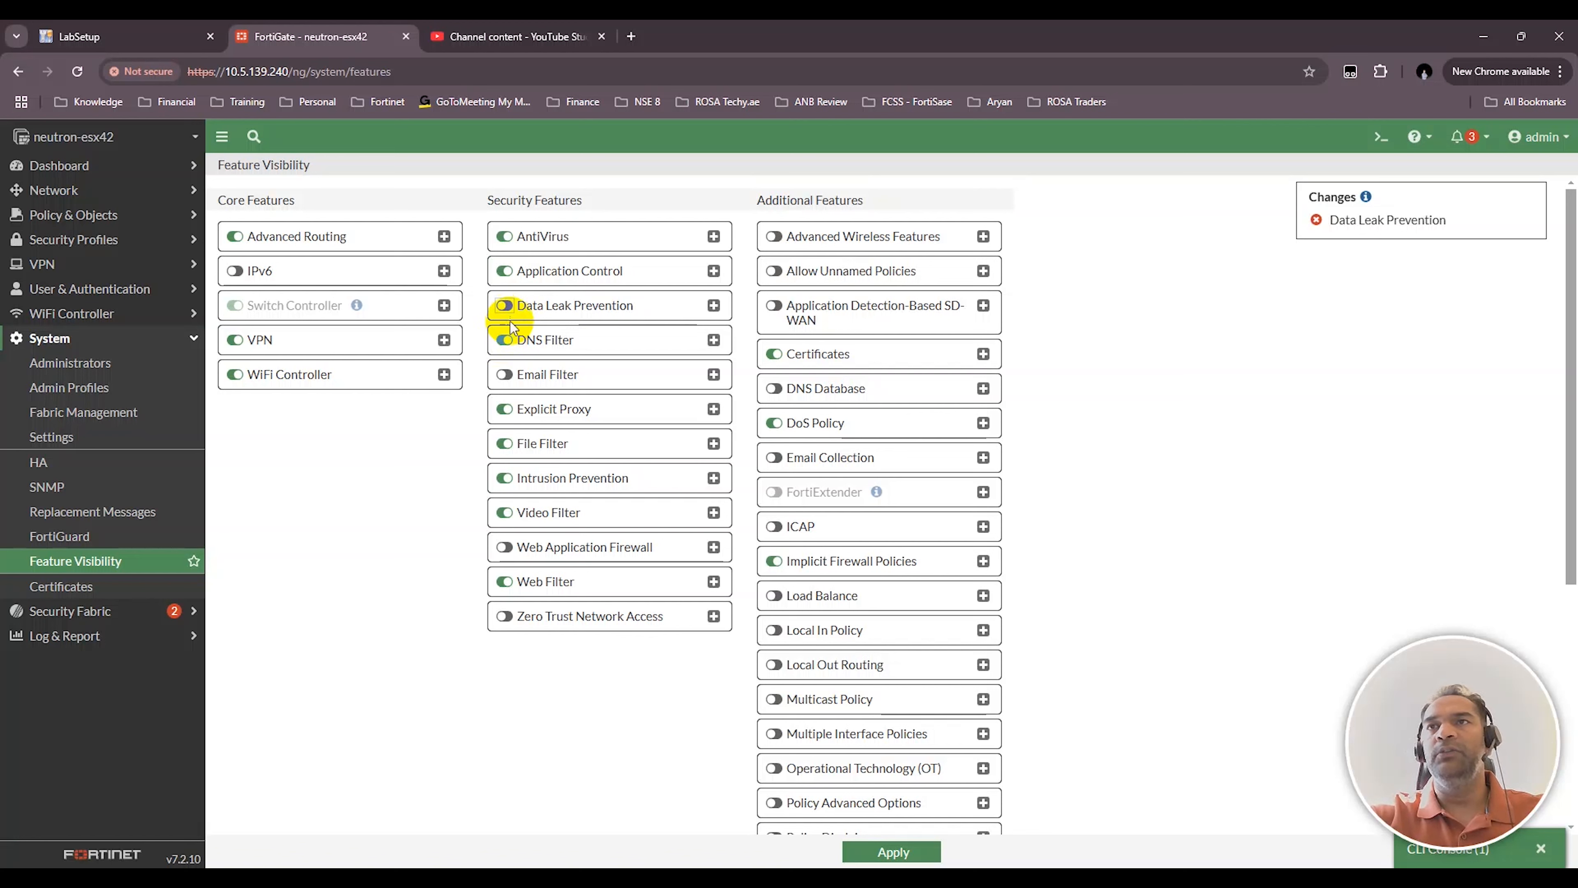
click(504, 305)
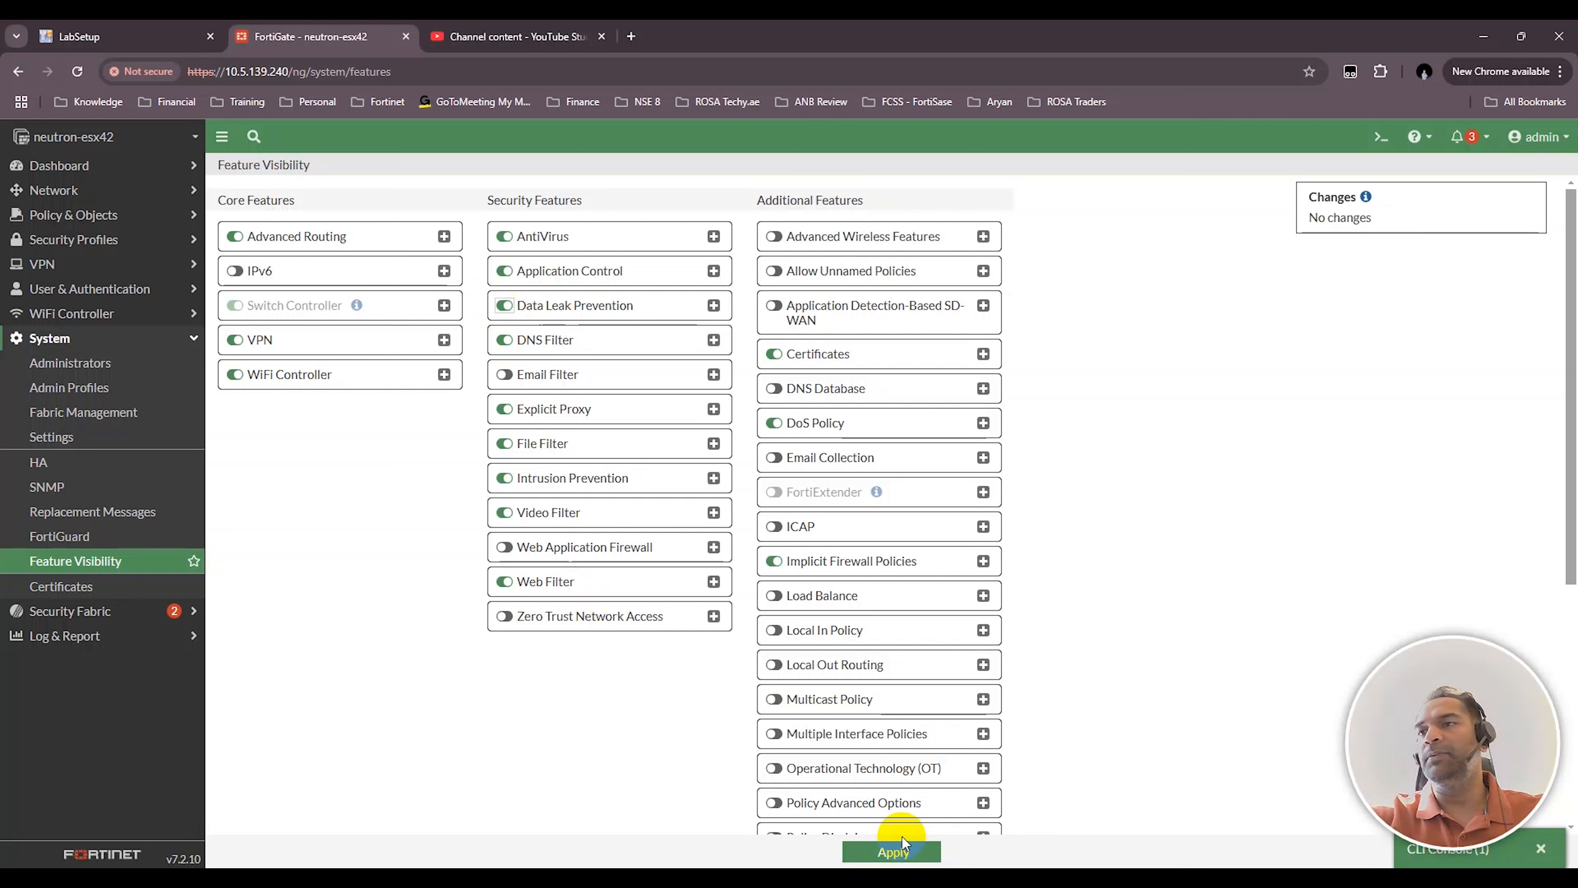
Step: Open the list of Data Leak Prevention profiles among the security profiles
click(91, 358)
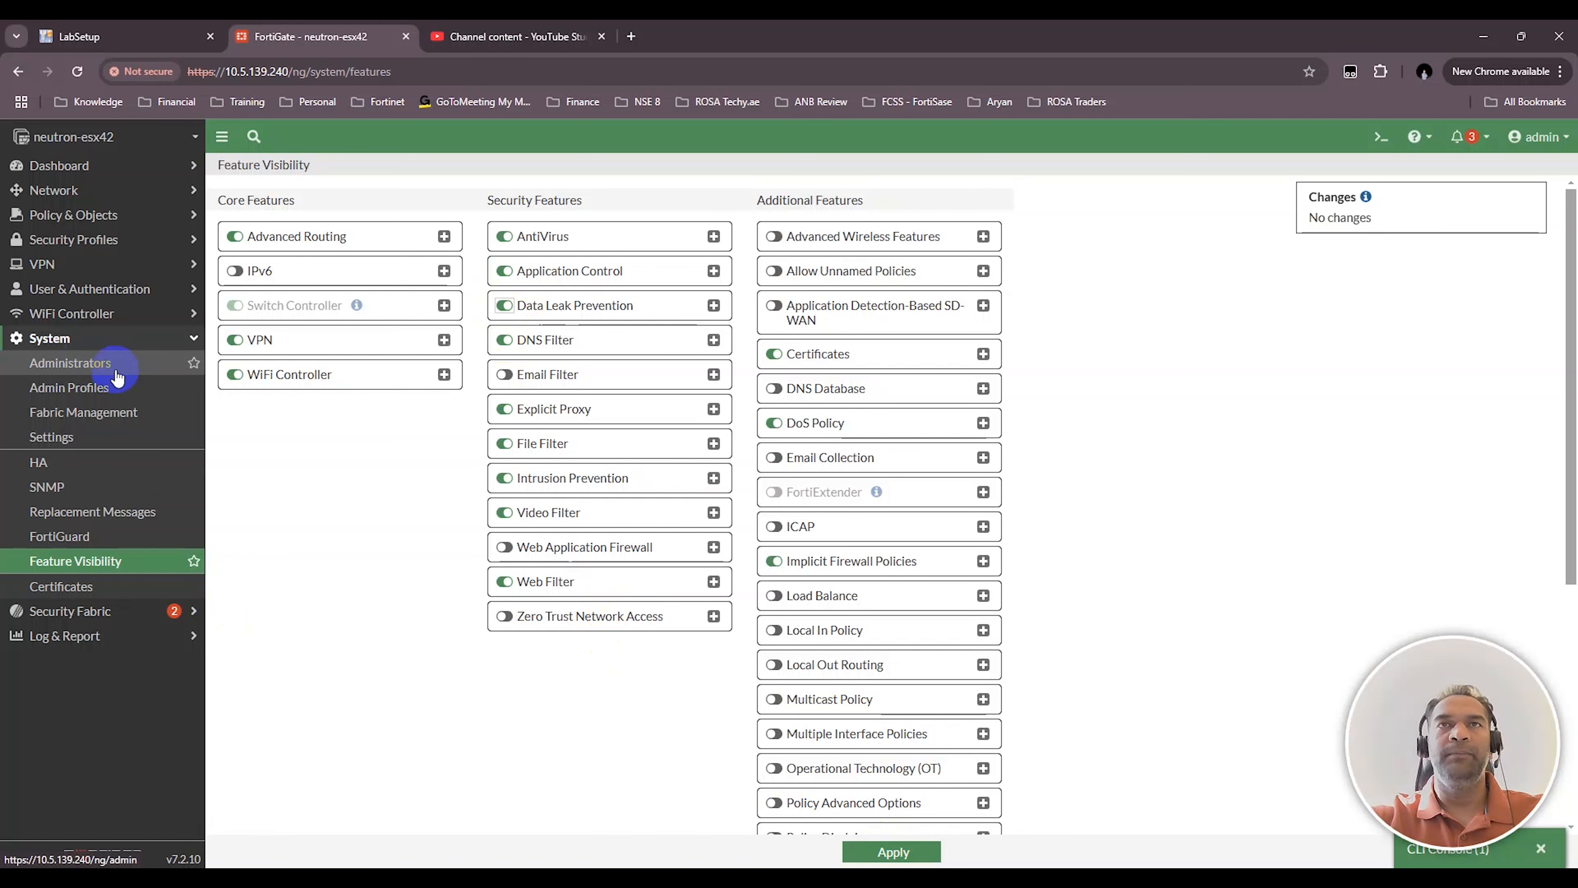
click(100, 244)
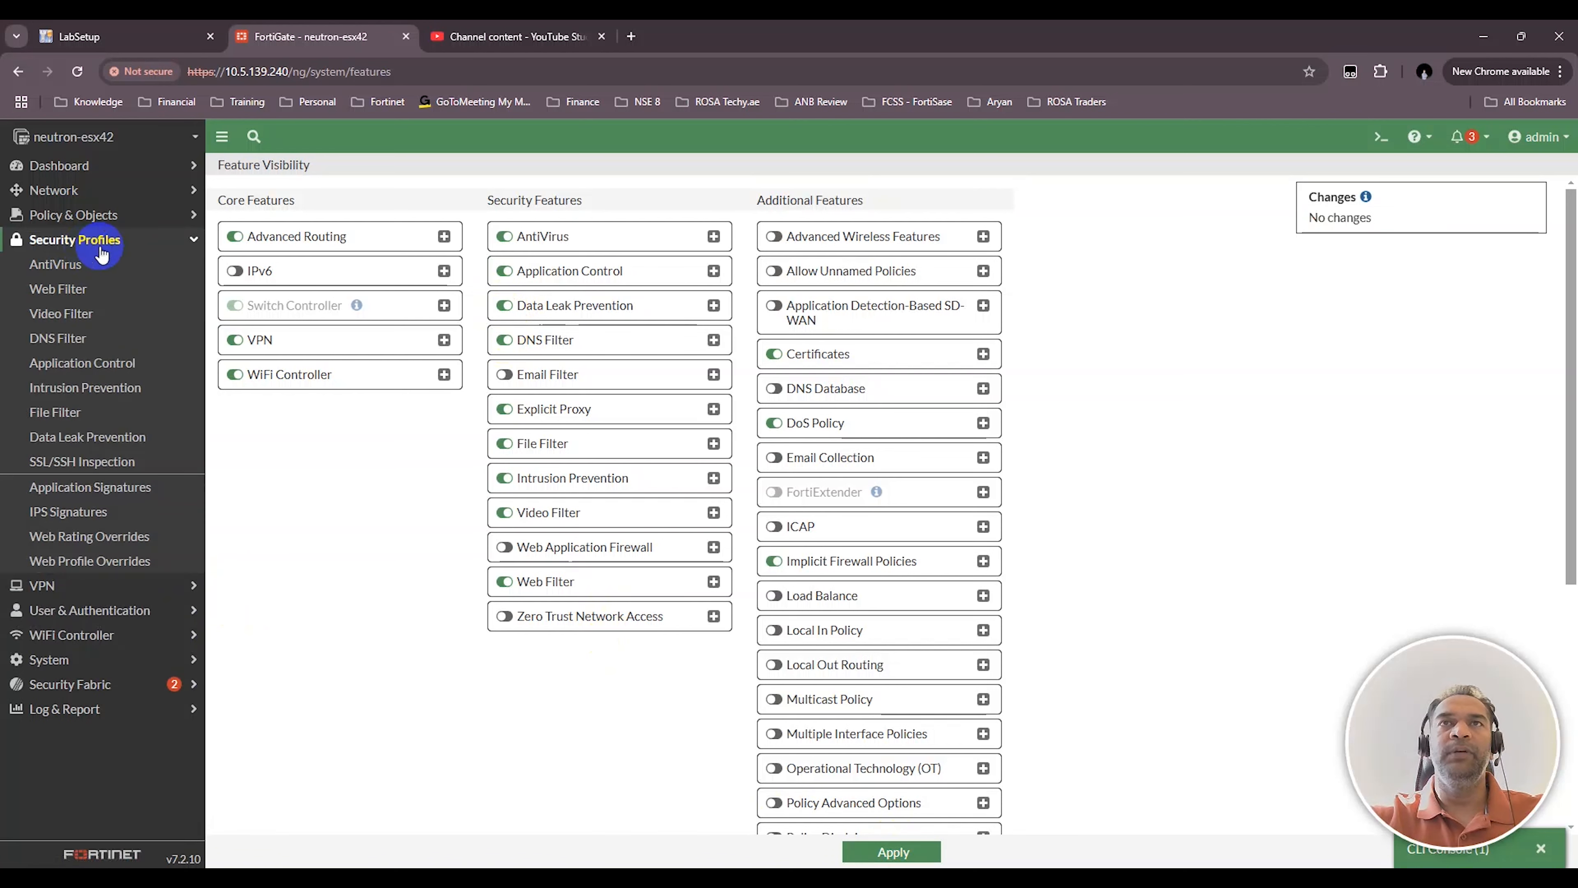
click(94, 437)
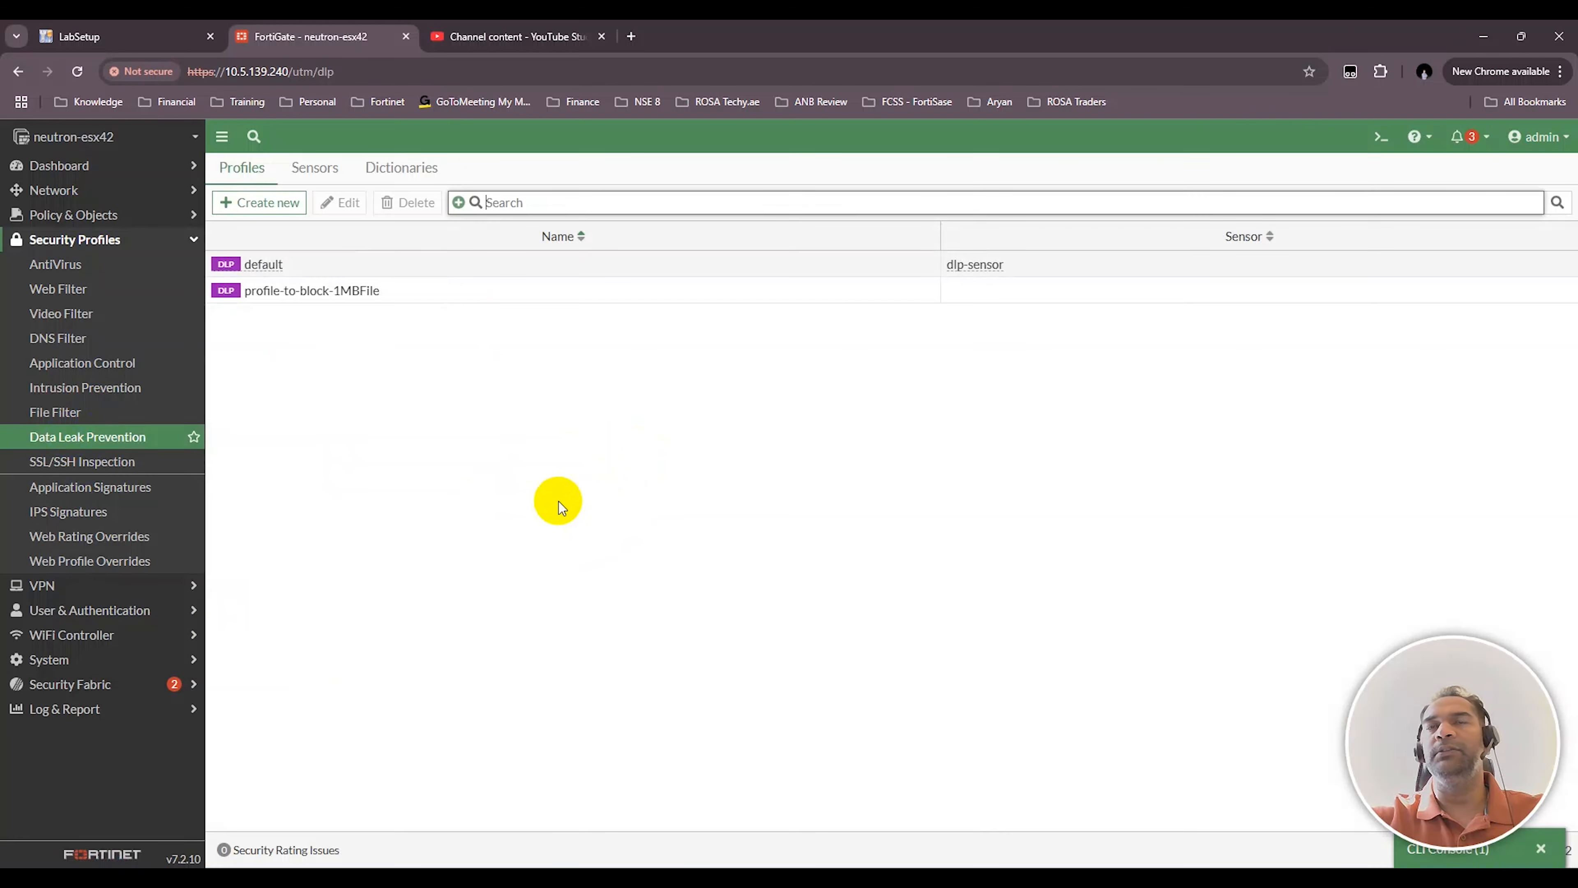
mouse_move(345, 303)
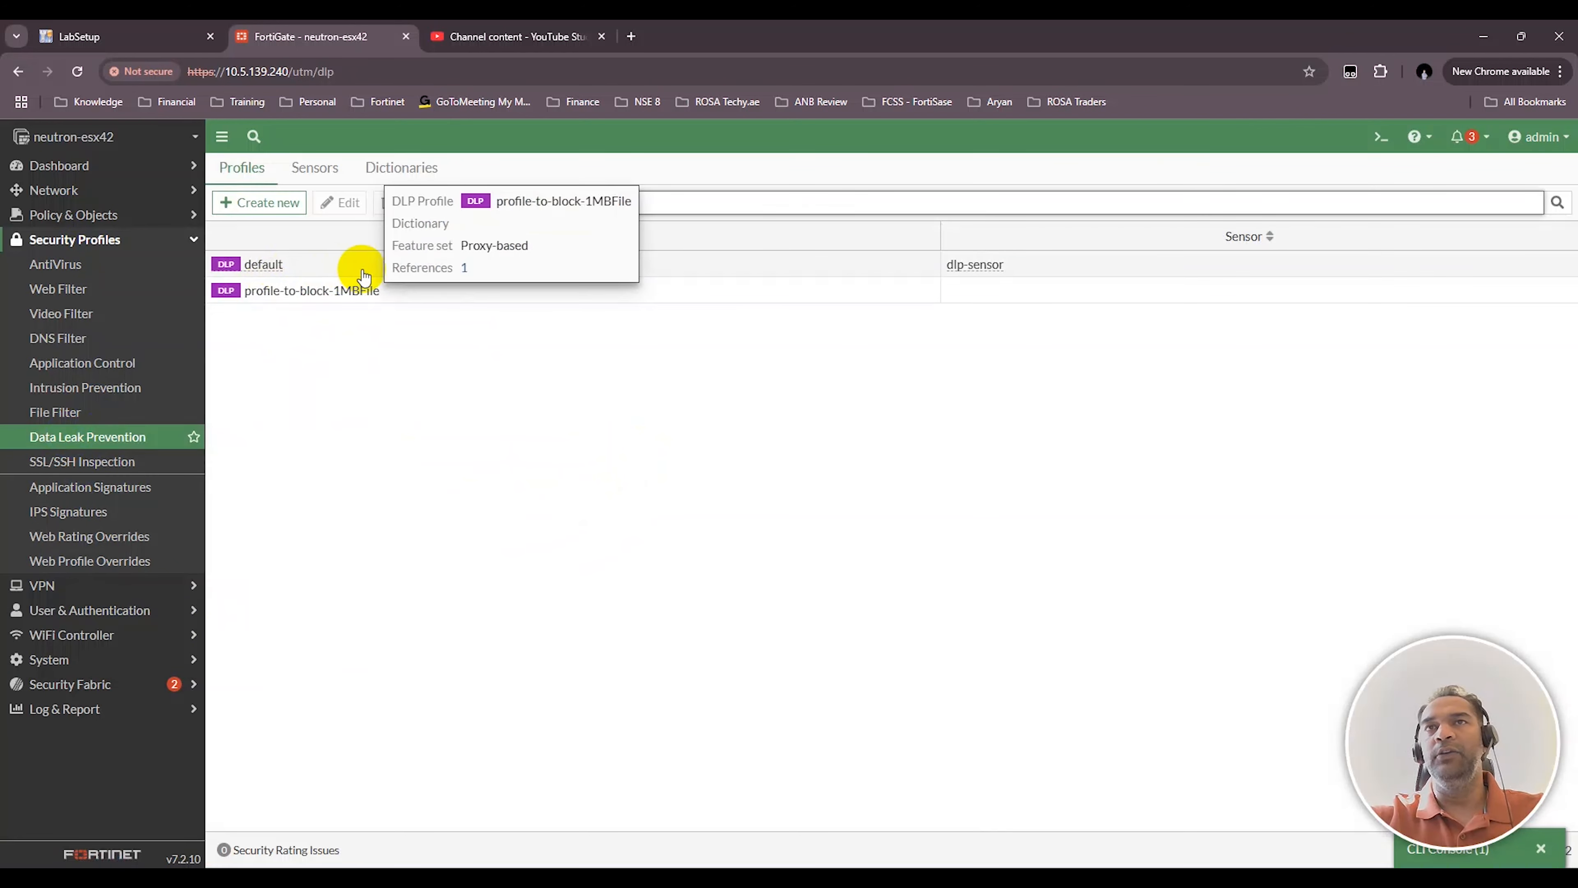
Step: Start a new DLP profile and name it profile-to-block-10MBFile
click(263, 203)
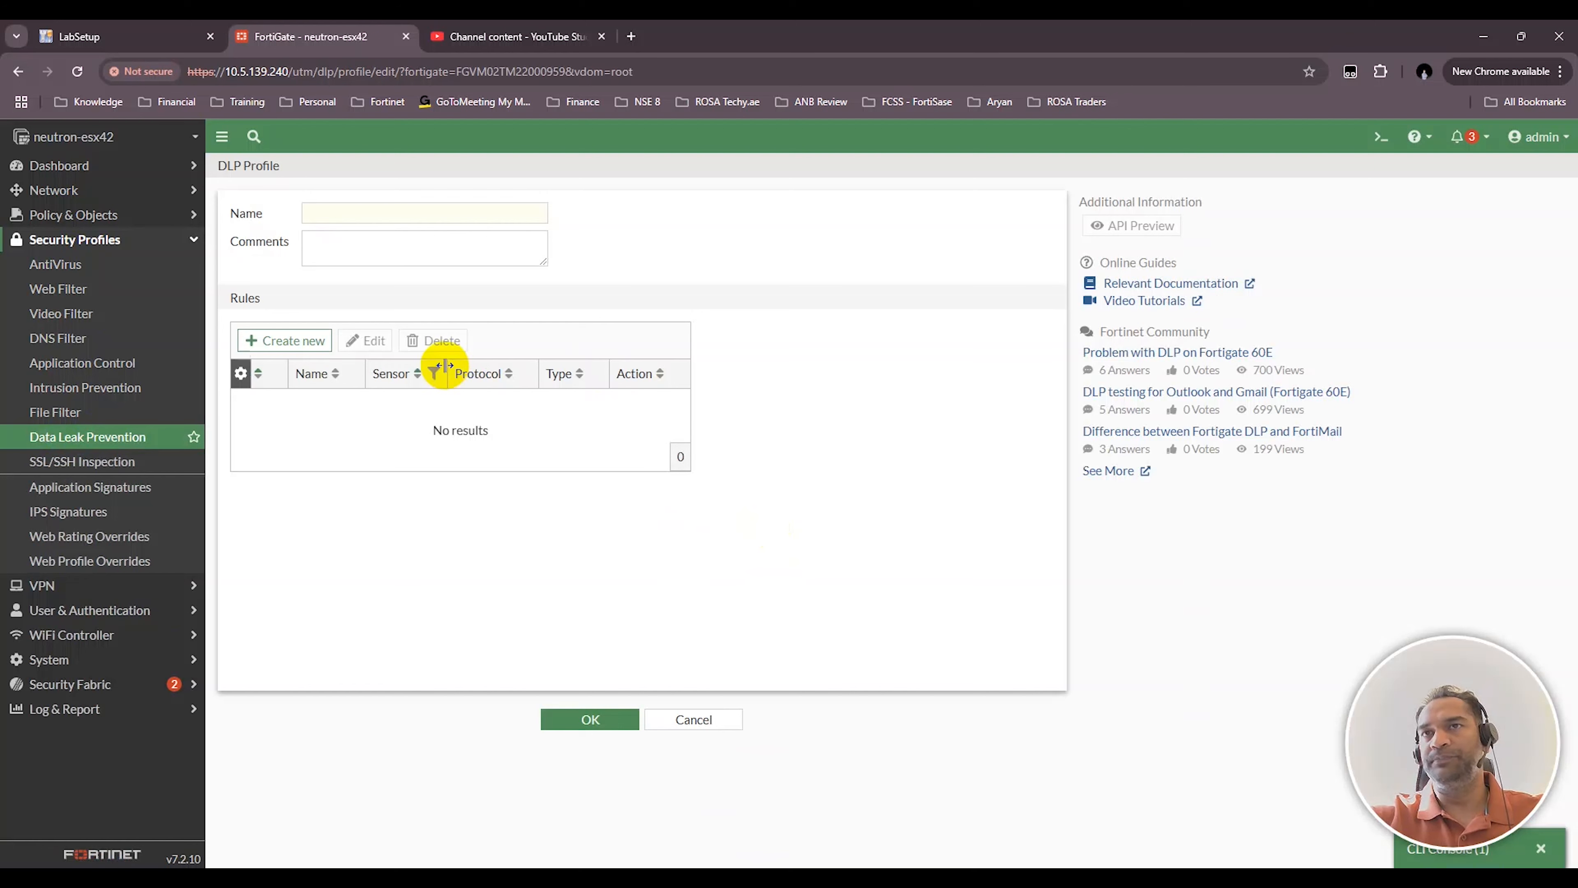
click(358, 218)
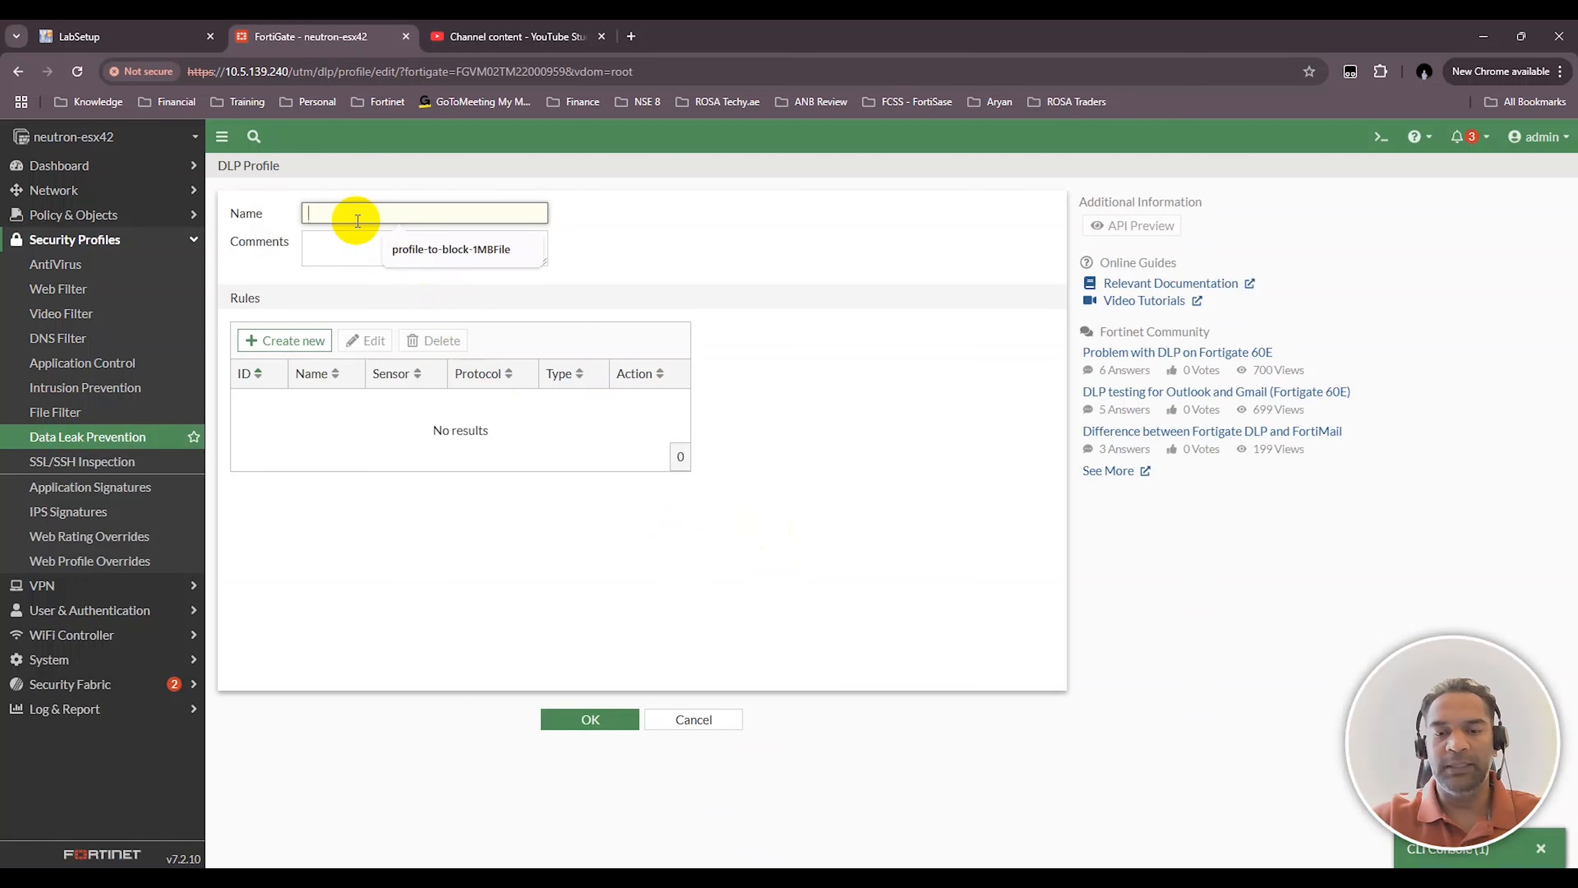
key(Down)
key(Return)
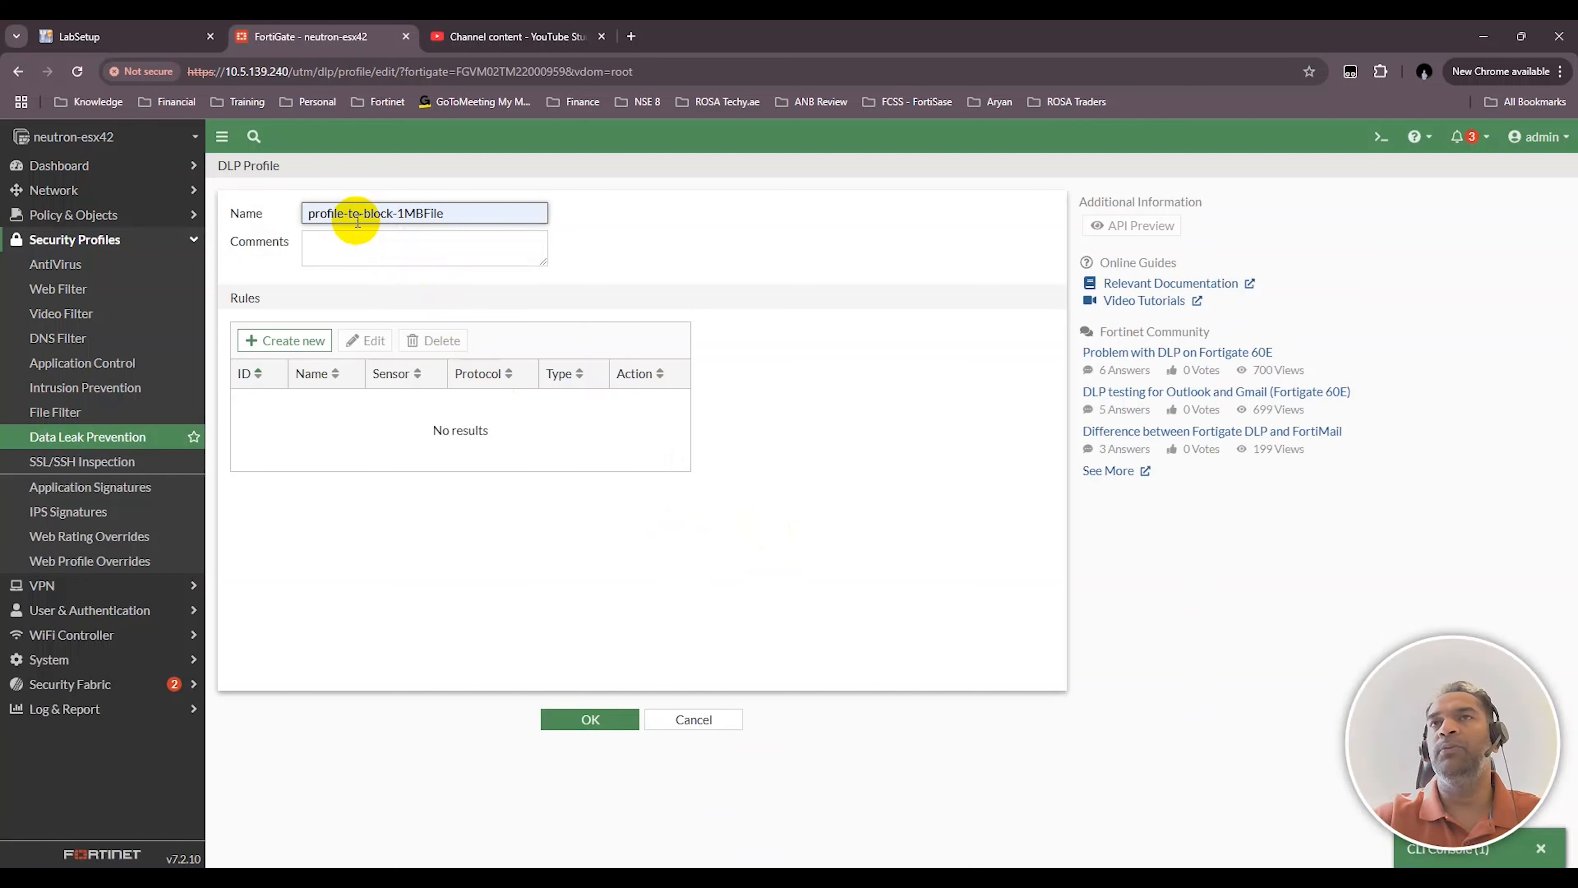
click(404, 213)
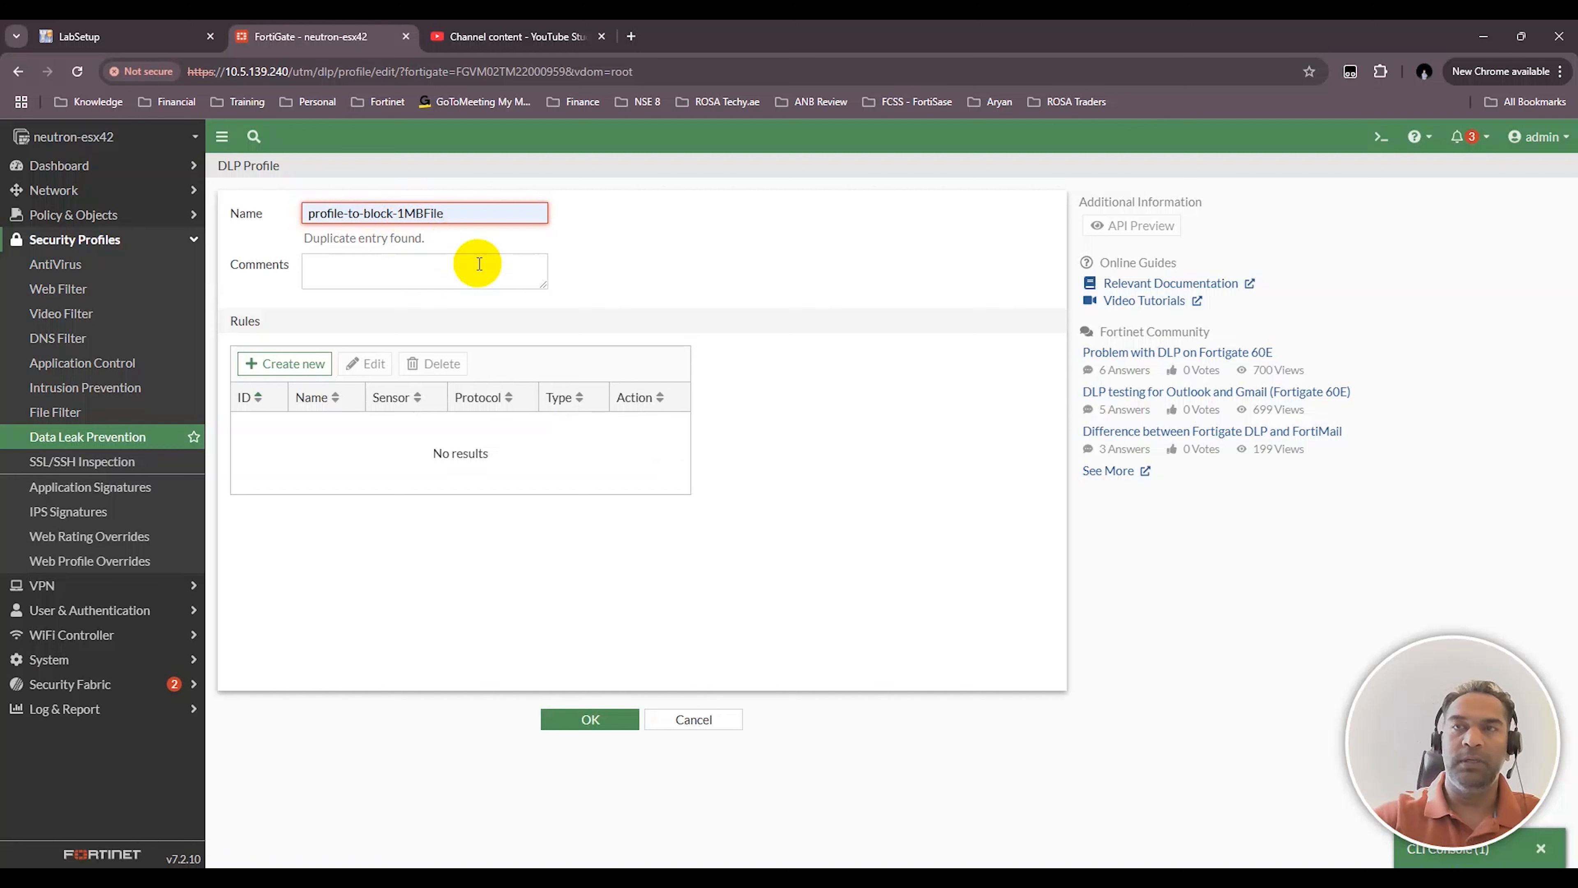
text(0)
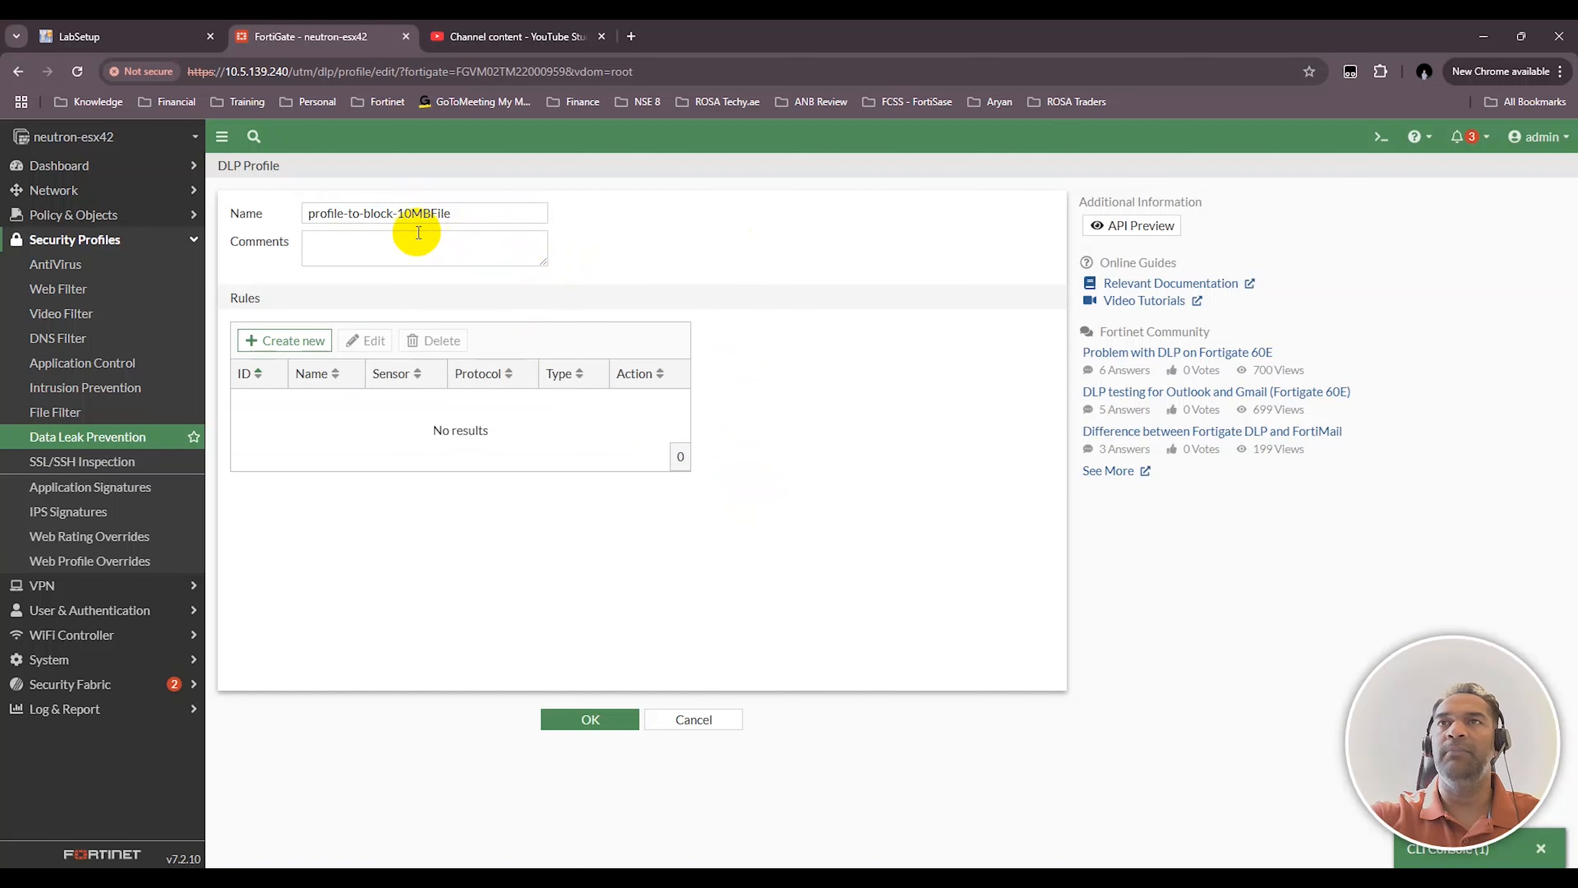
drag(398, 214, 493, 212)
click(714, 256)
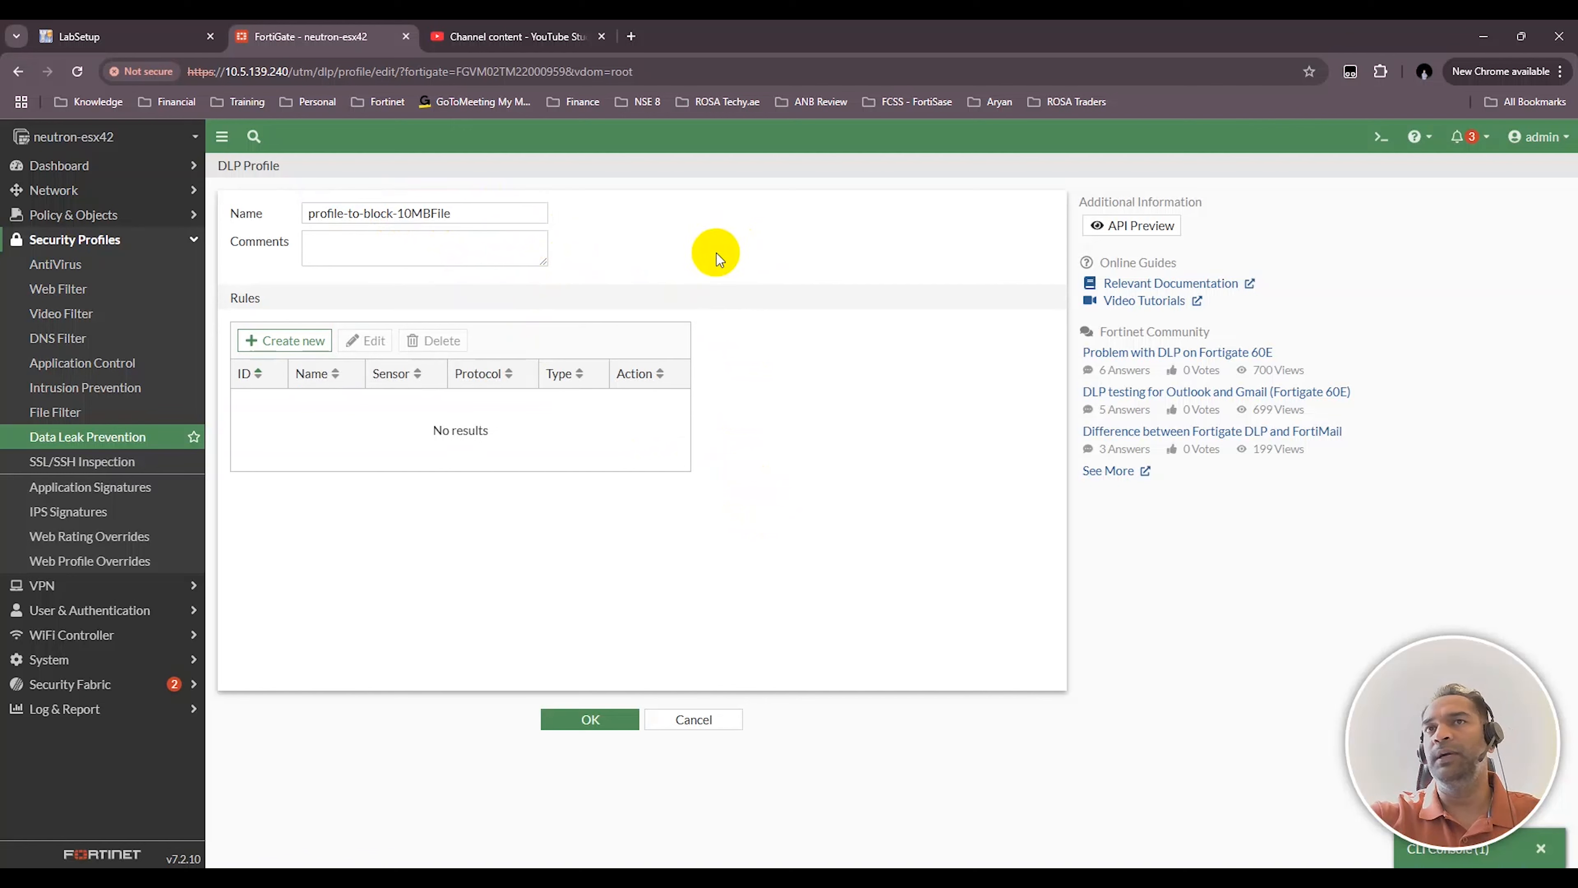
Step: Start a new rule in the profile named Block10mbrule, covering the HTTP-GET and HTTP-POST protocols
click(273, 339)
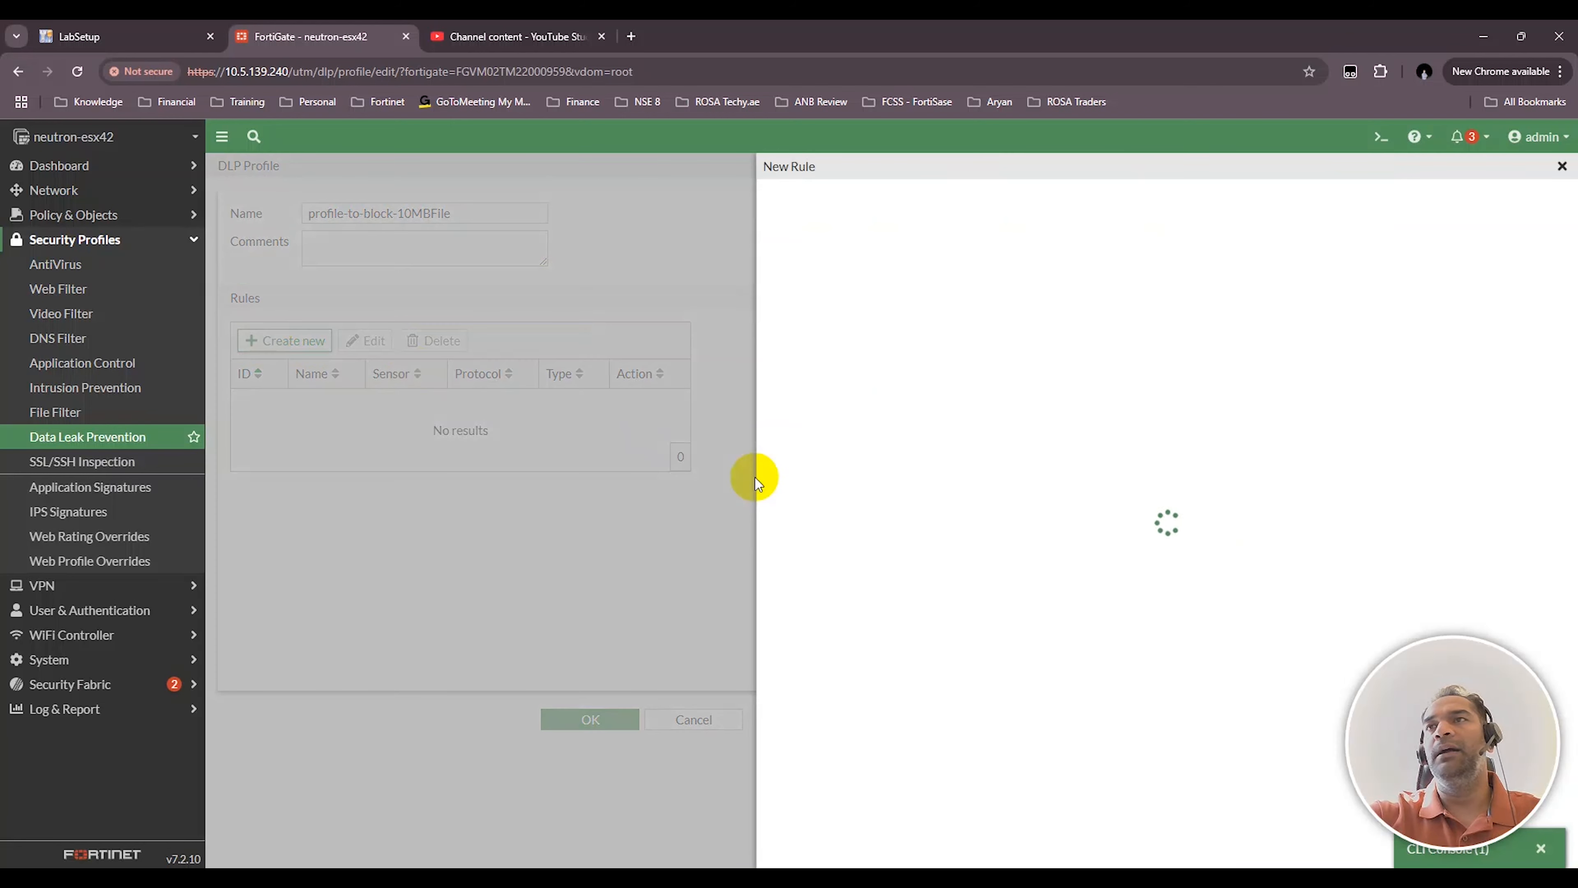
click(940, 202)
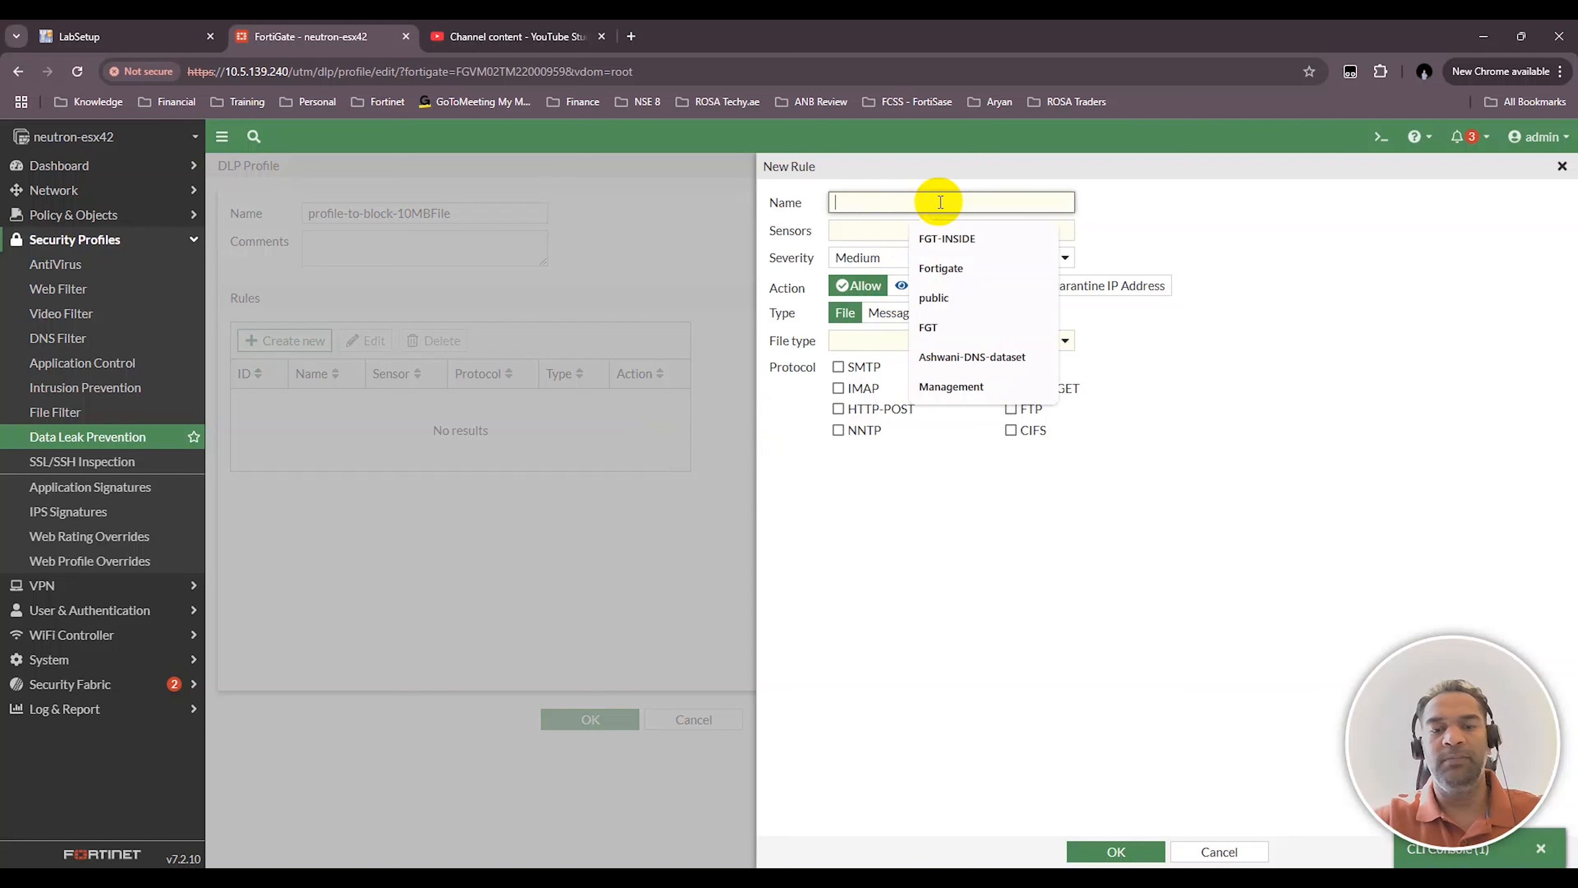
text(Block10mbrule)
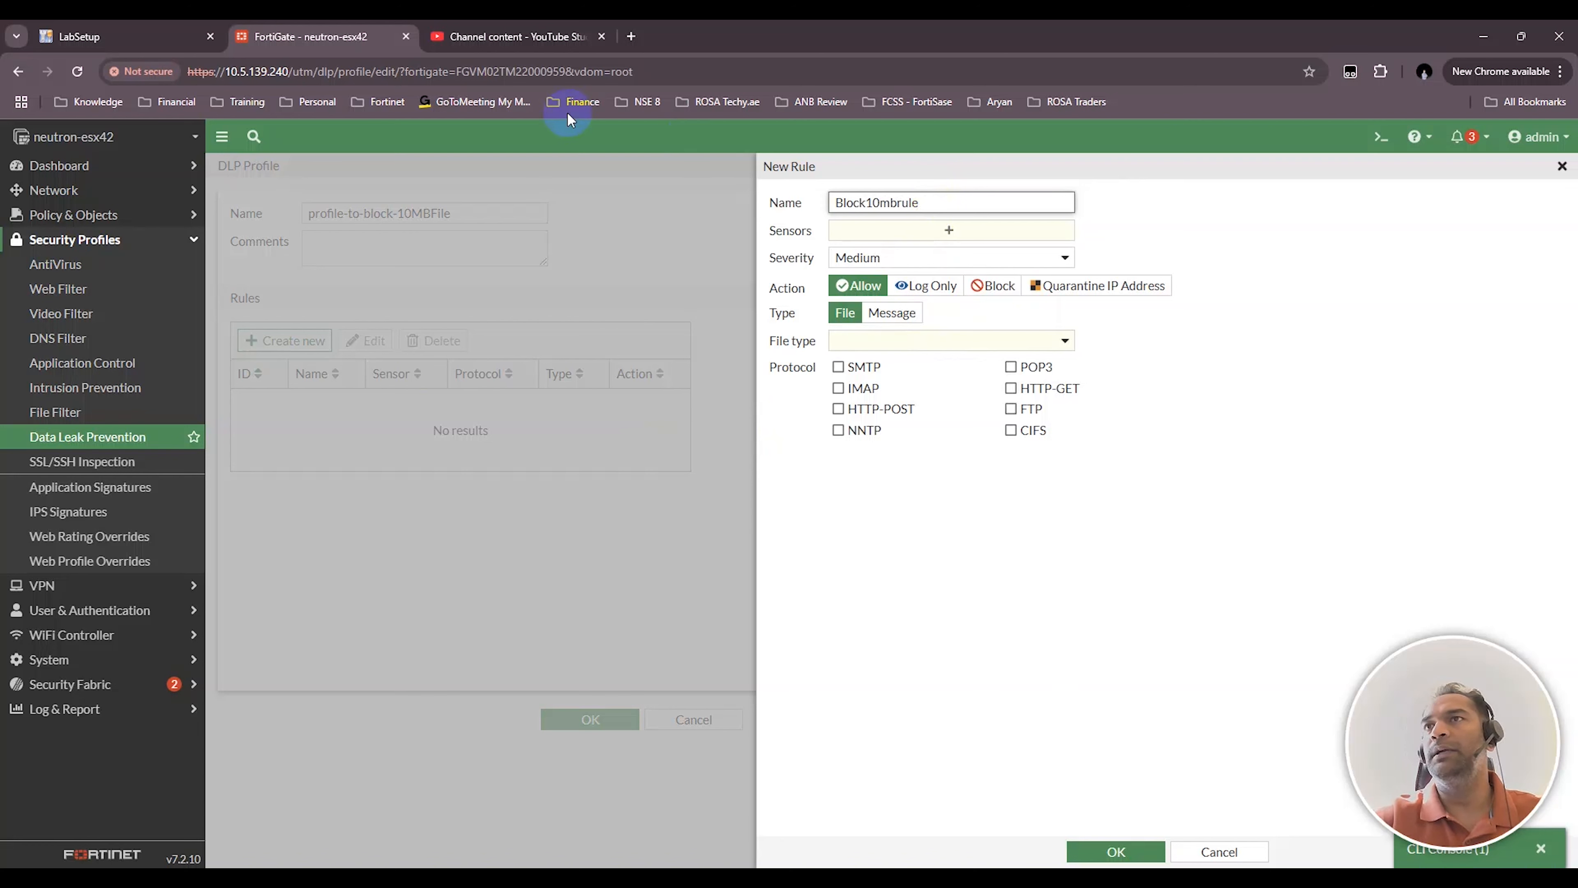
click(1015, 389)
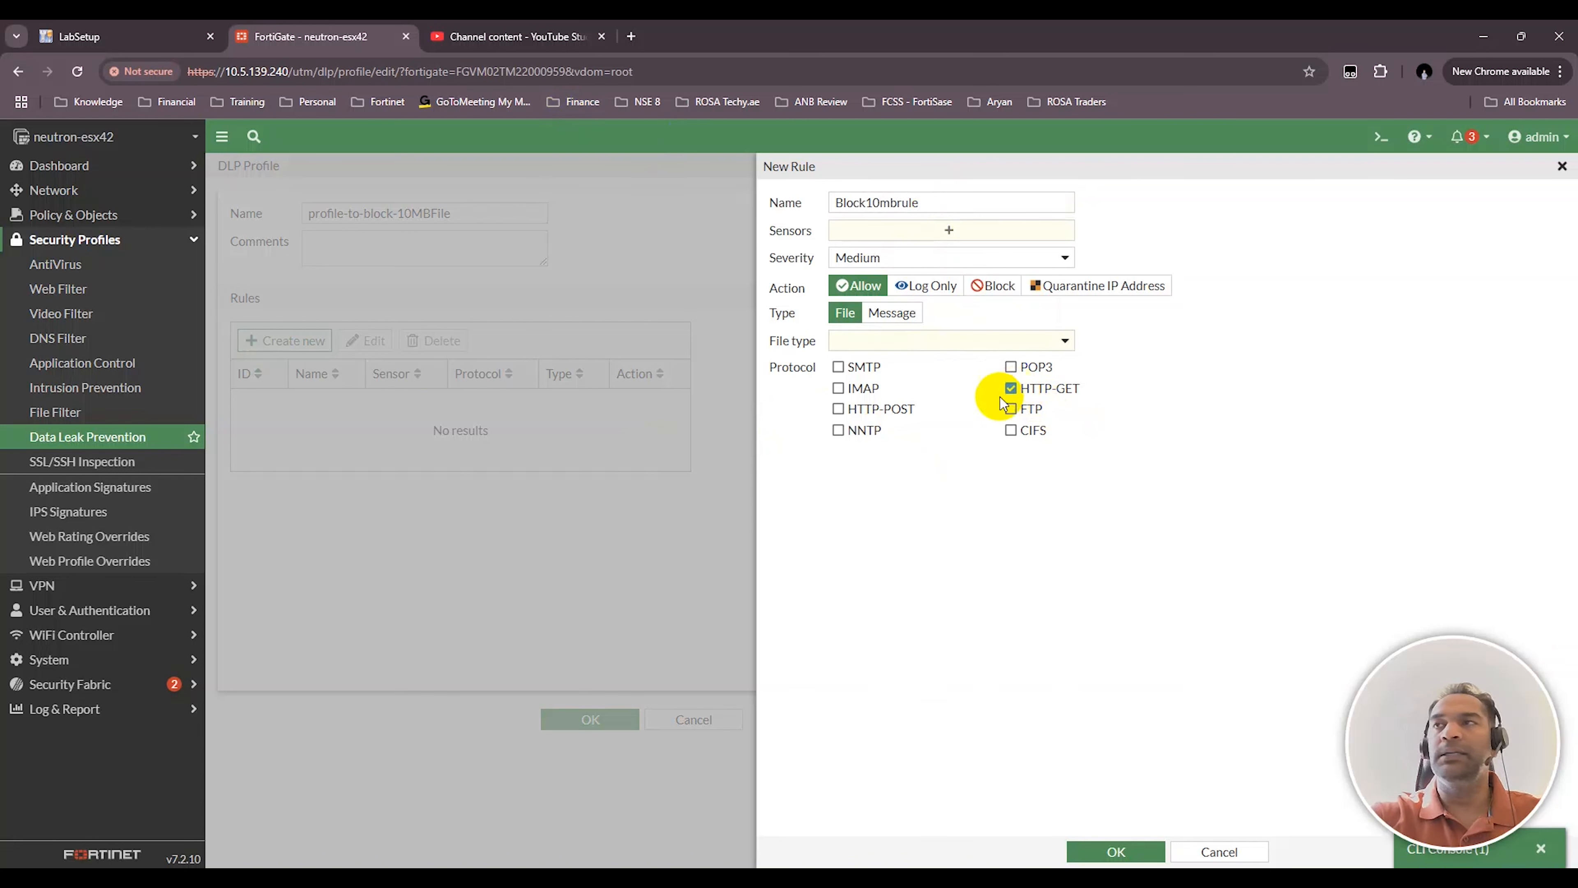
click(864, 408)
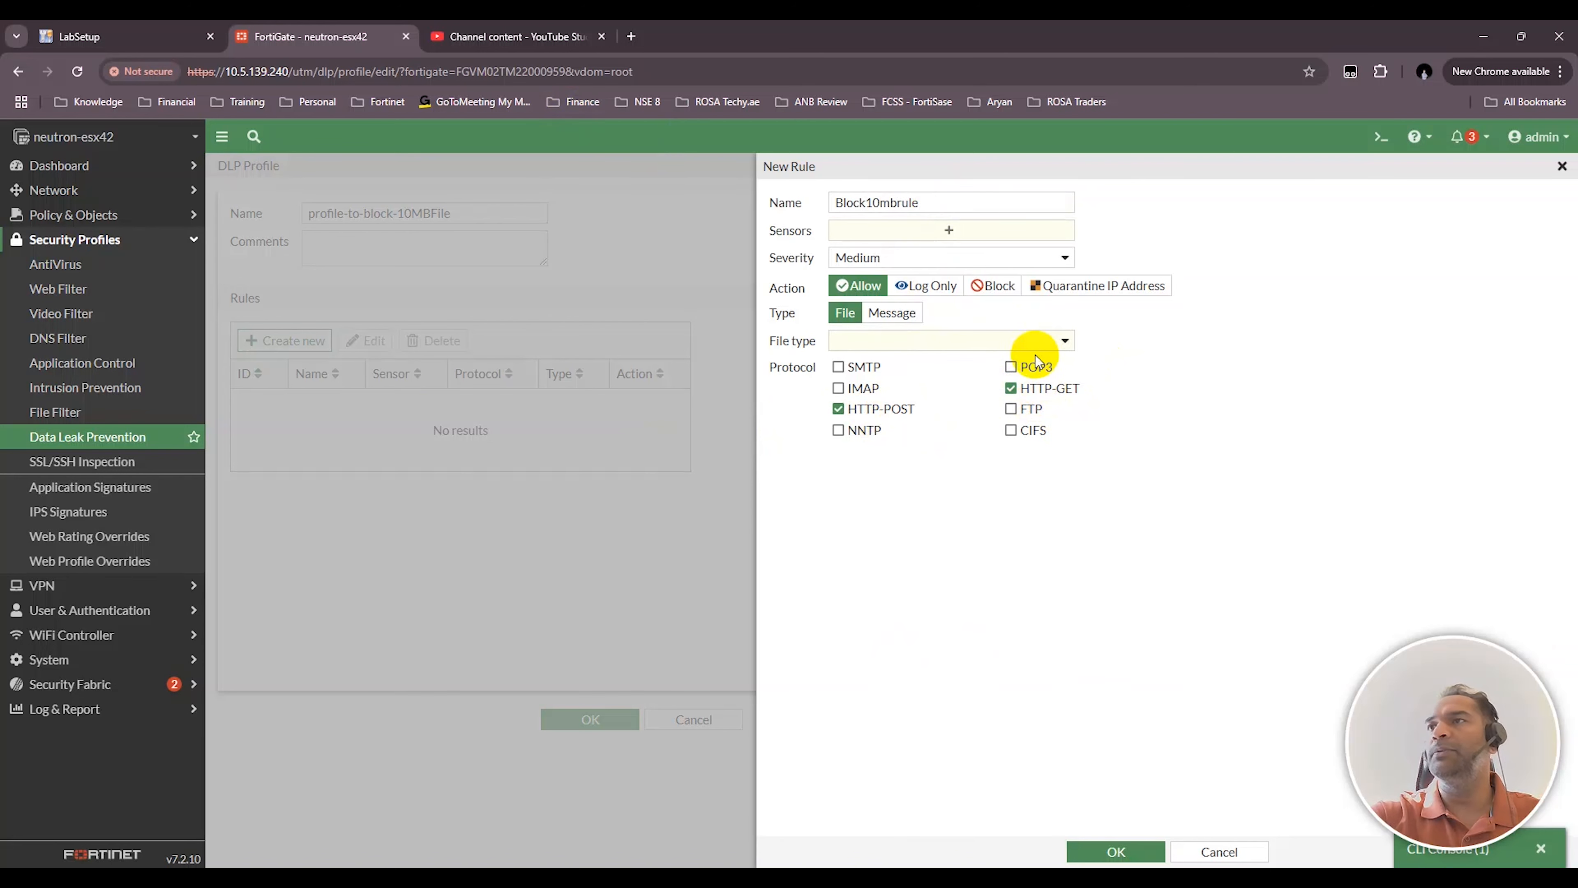
Step: Set the rule's file type to builtin-patterns and its action to Block, and try to save the rule
click(1031, 341)
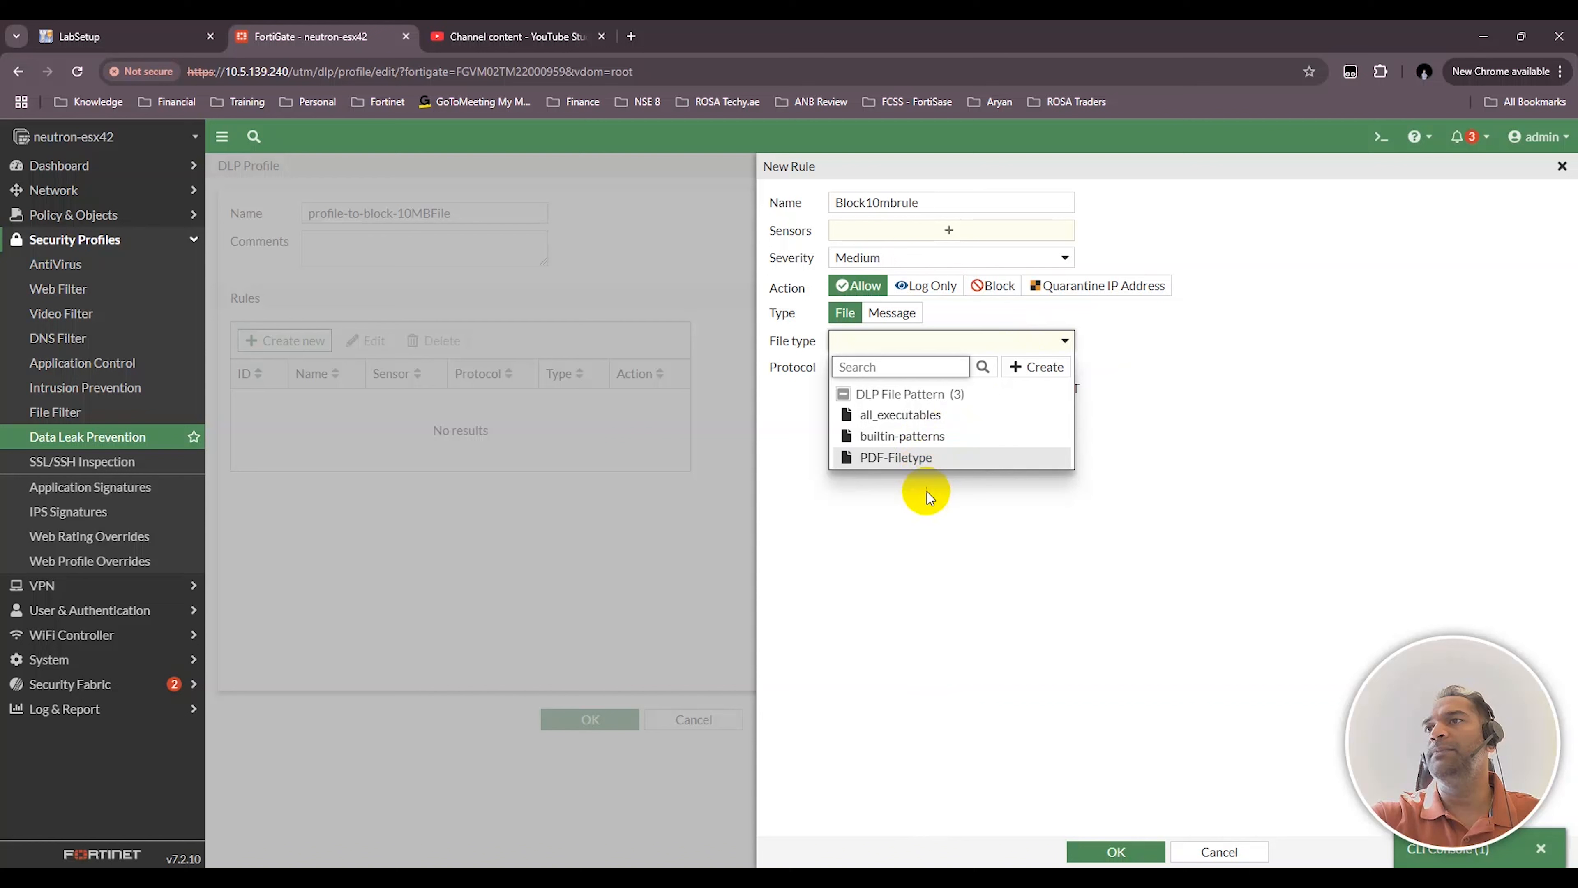
click(902, 436)
click(1064, 342)
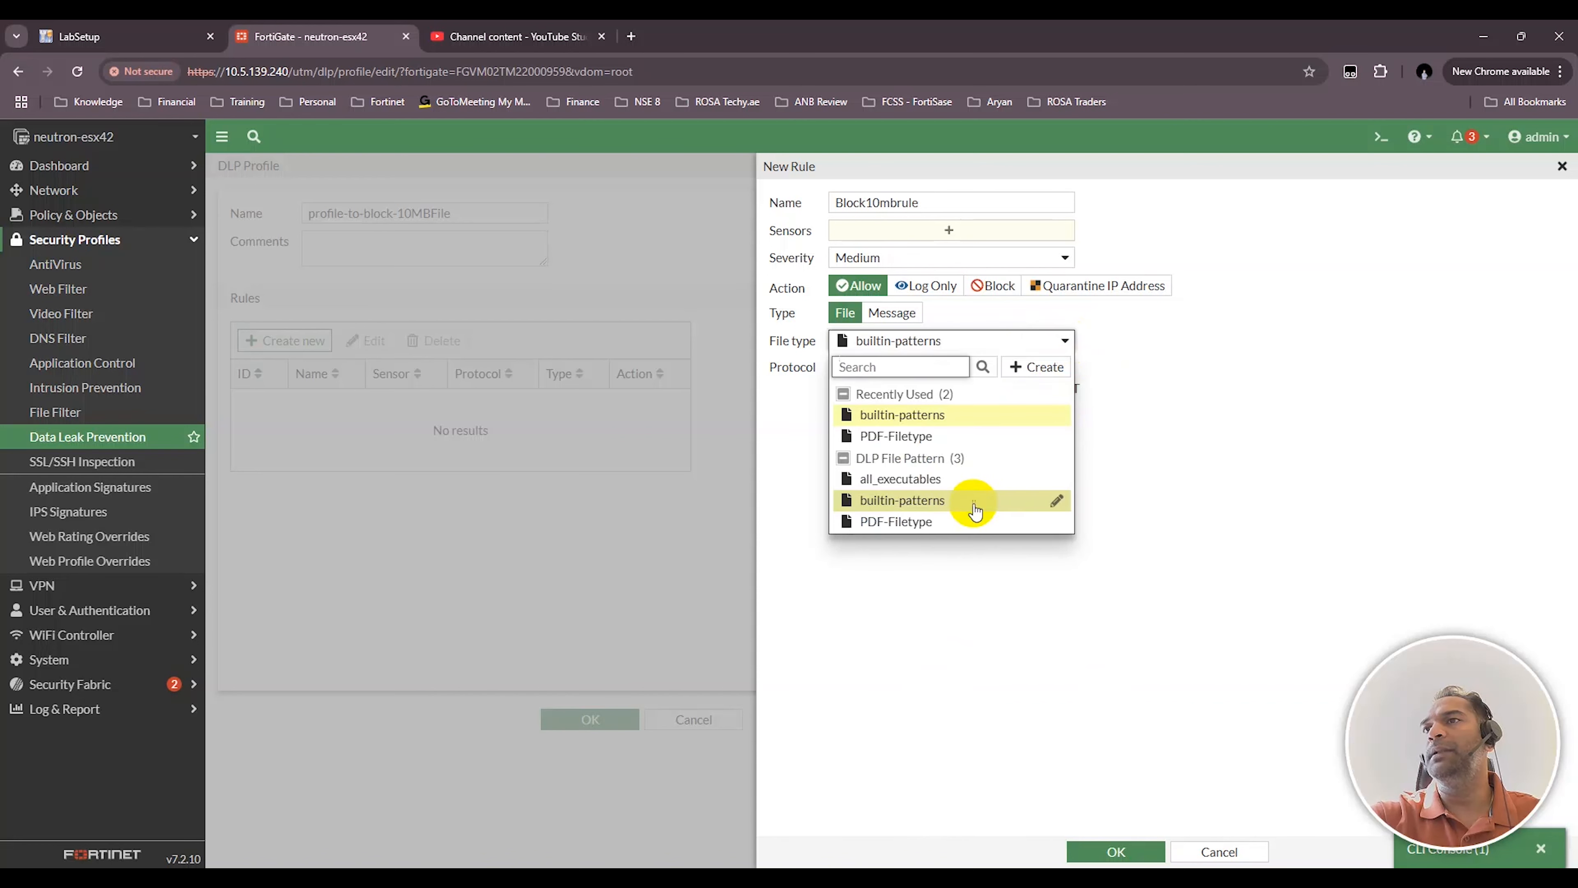
mouse_move(1046, 498)
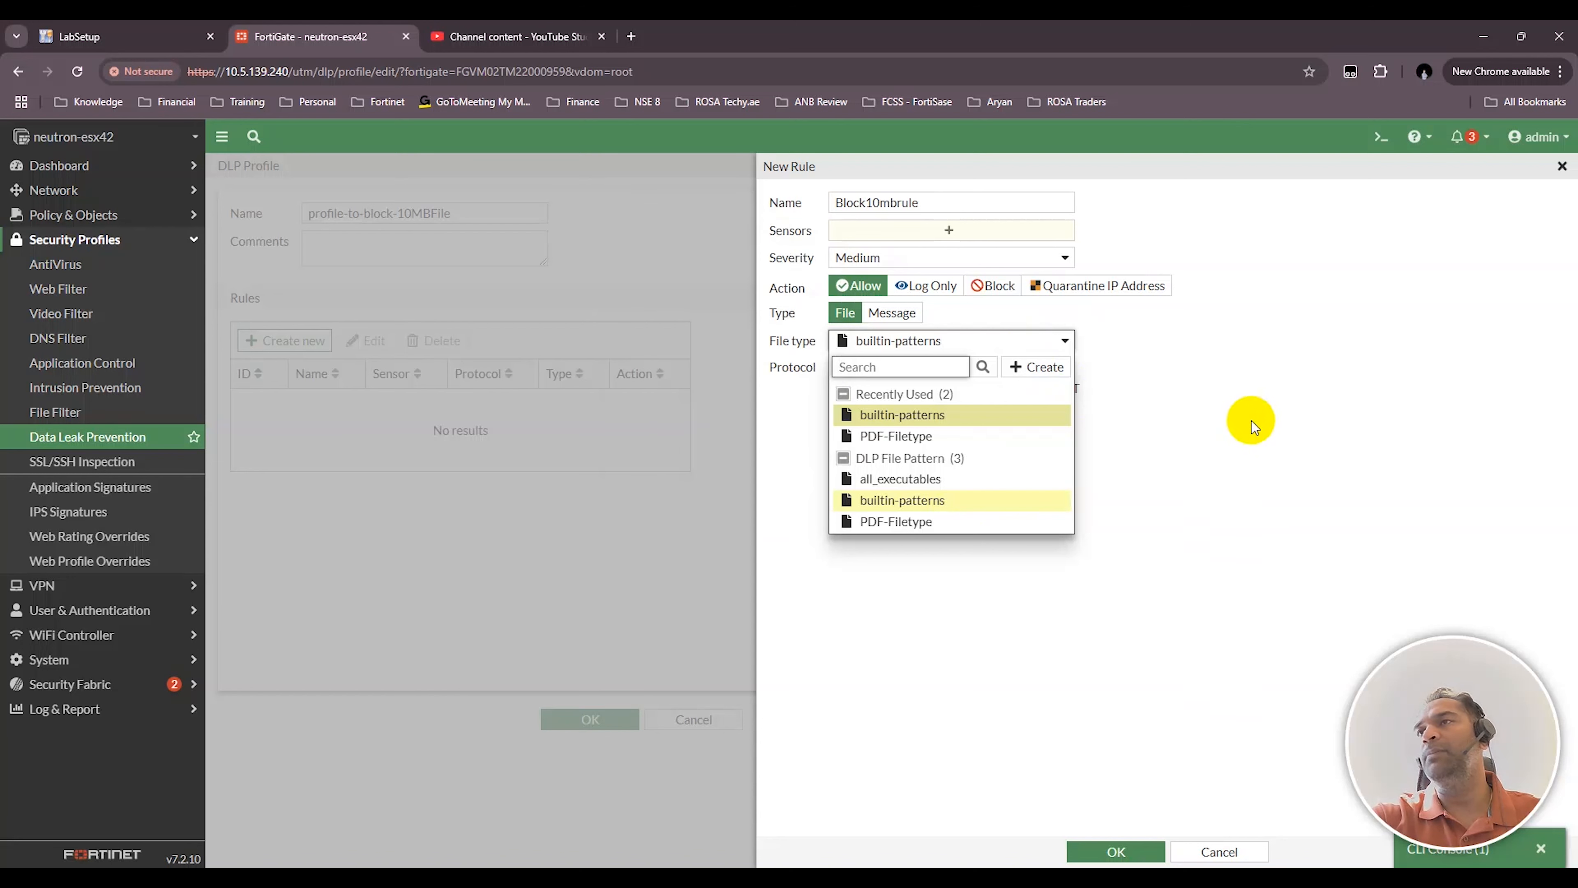
click(954, 414)
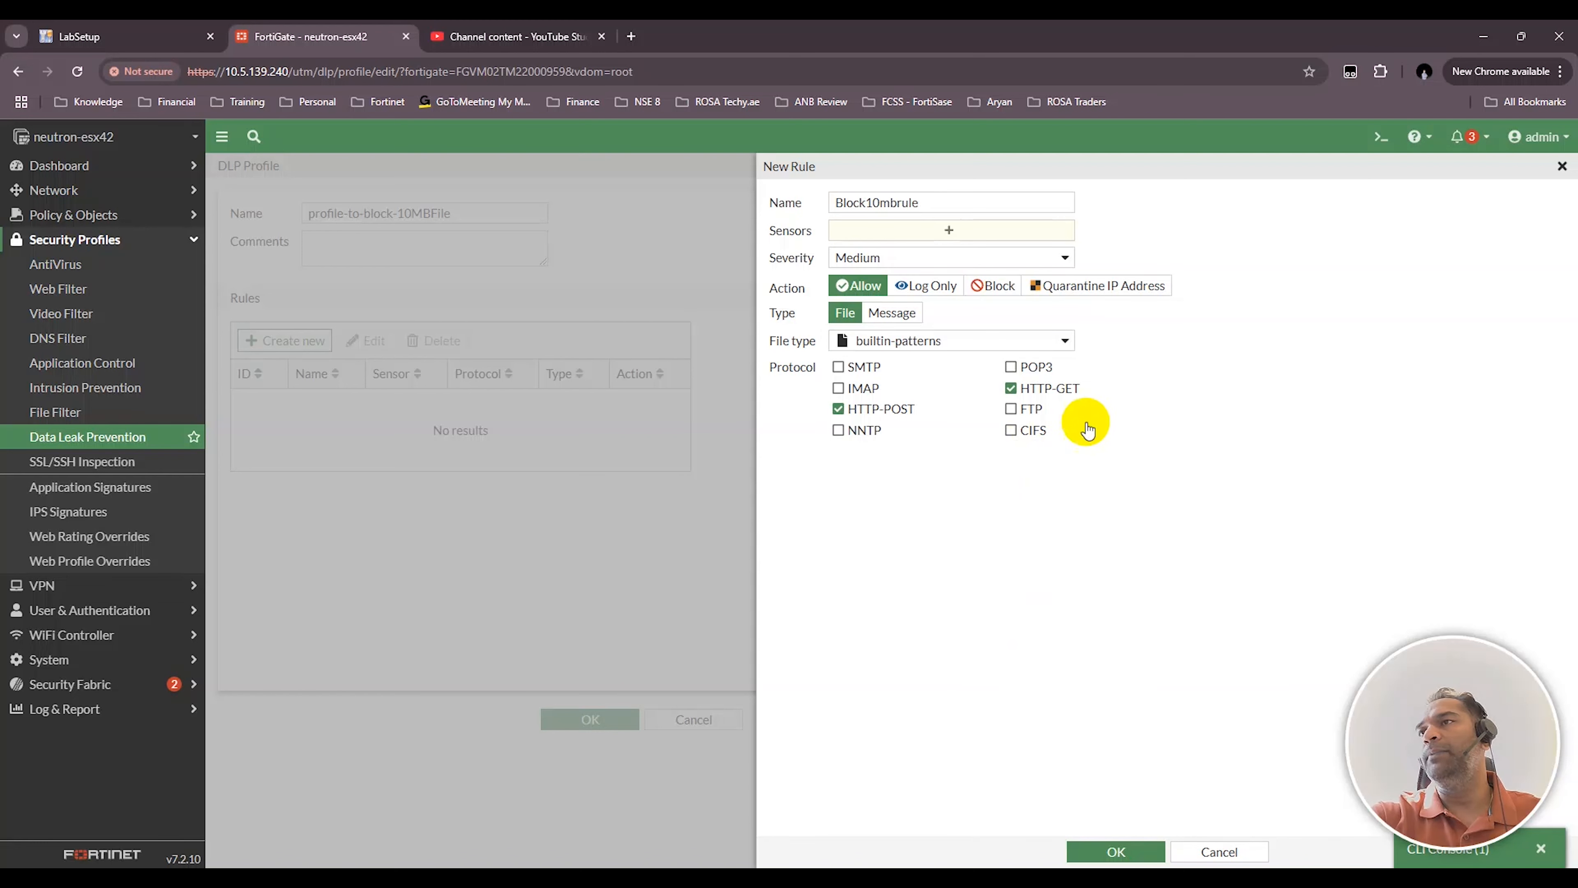
click(992, 285)
click(1112, 849)
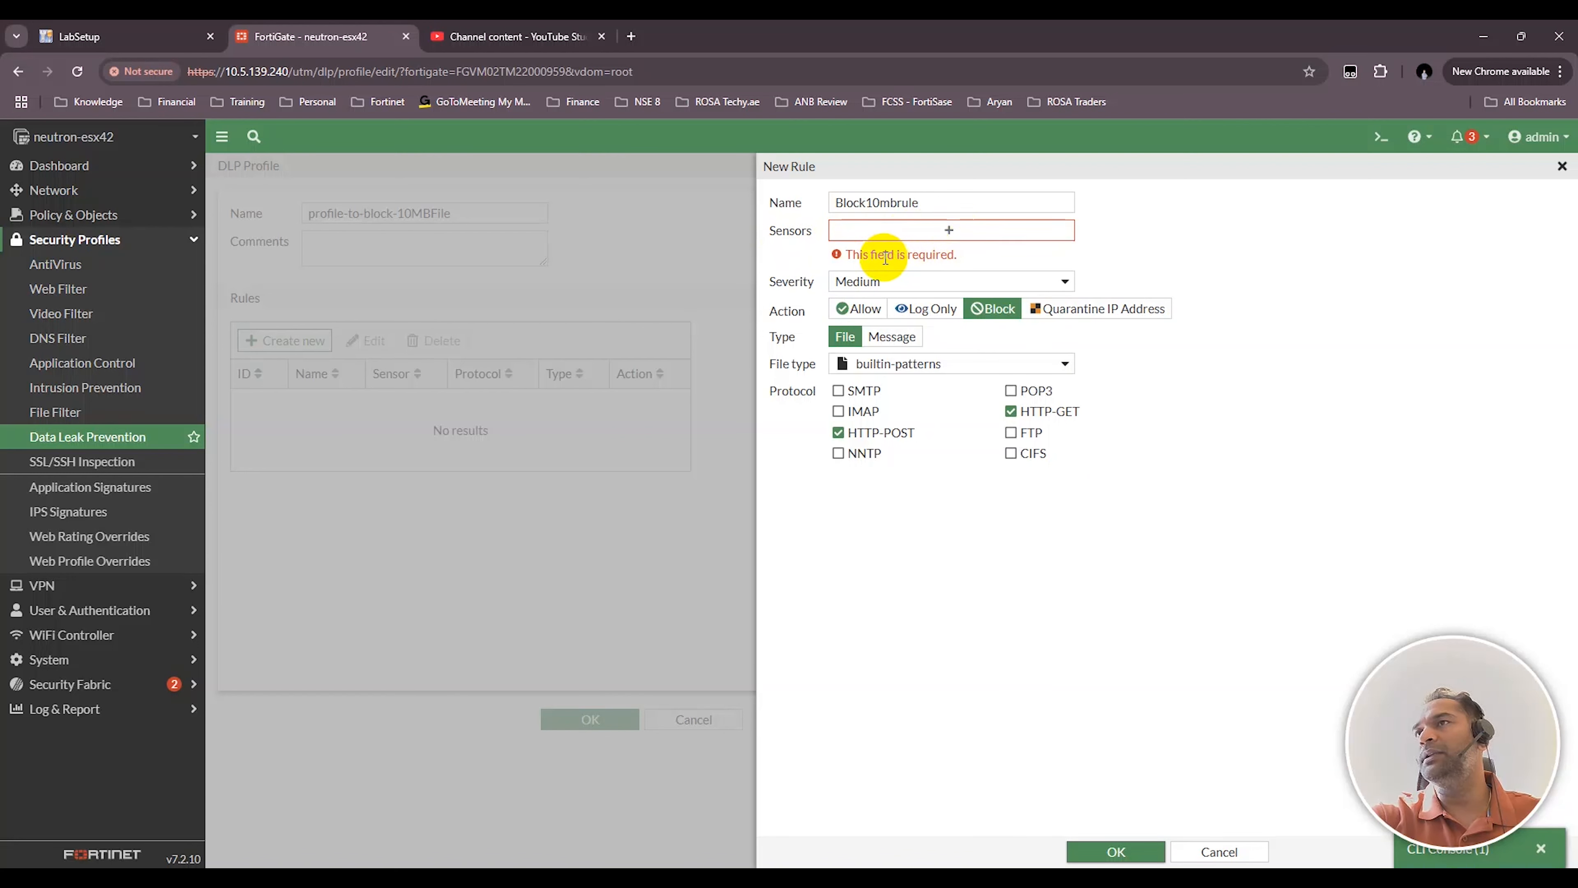
Step: Open the existing dlp-sensor from the rule's sensor choices and start a sensor entry with the dictionary DLP-Dictionary-EXE
drag(874, 256, 981, 262)
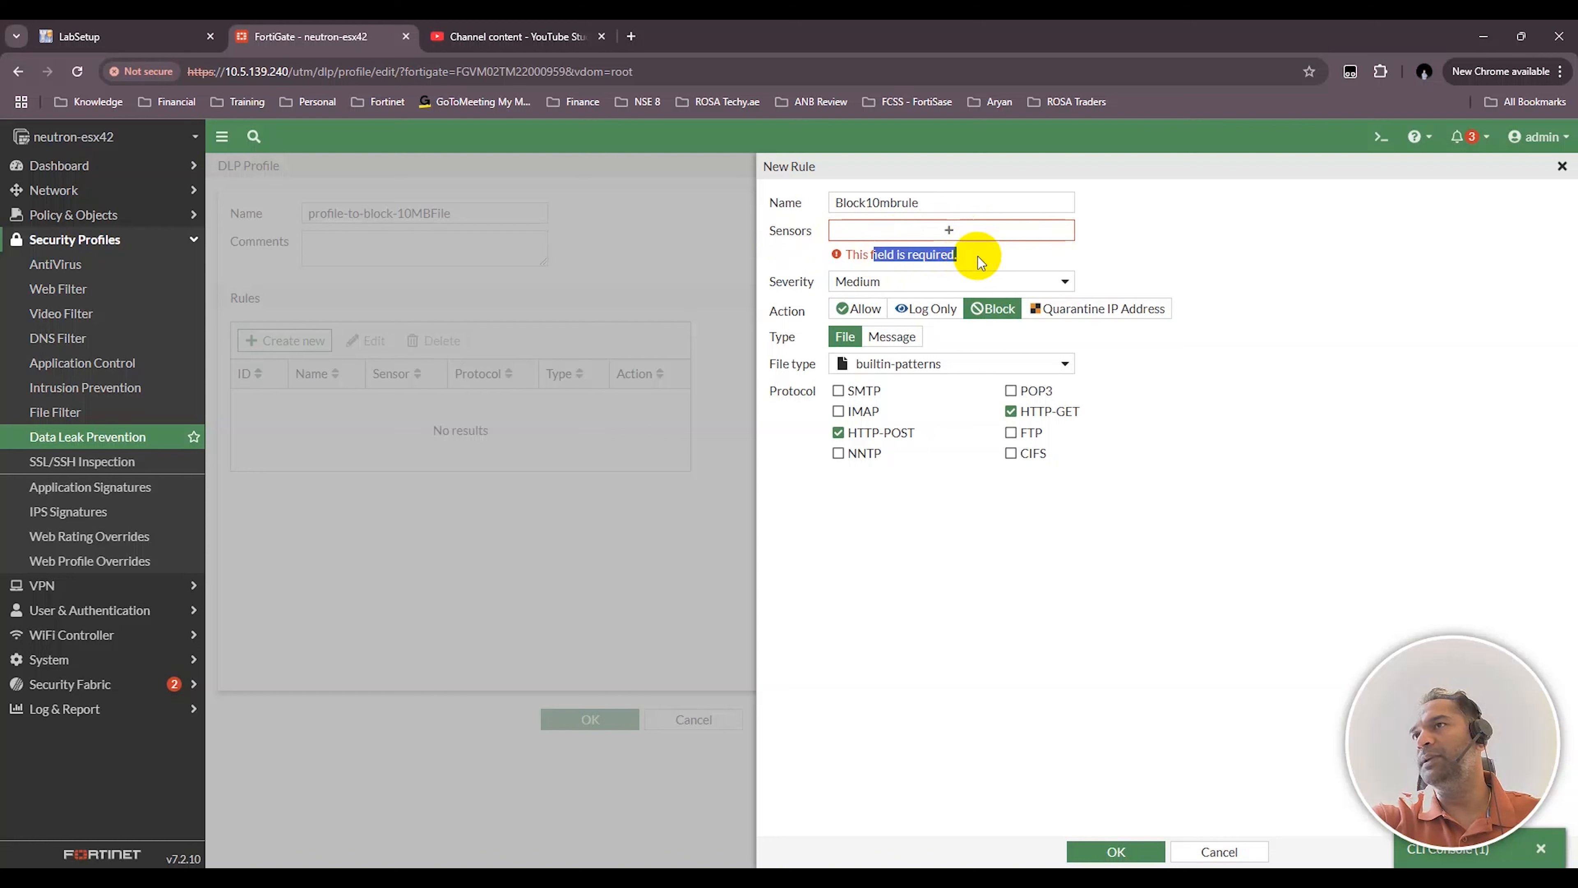
click(1002, 261)
click(944, 233)
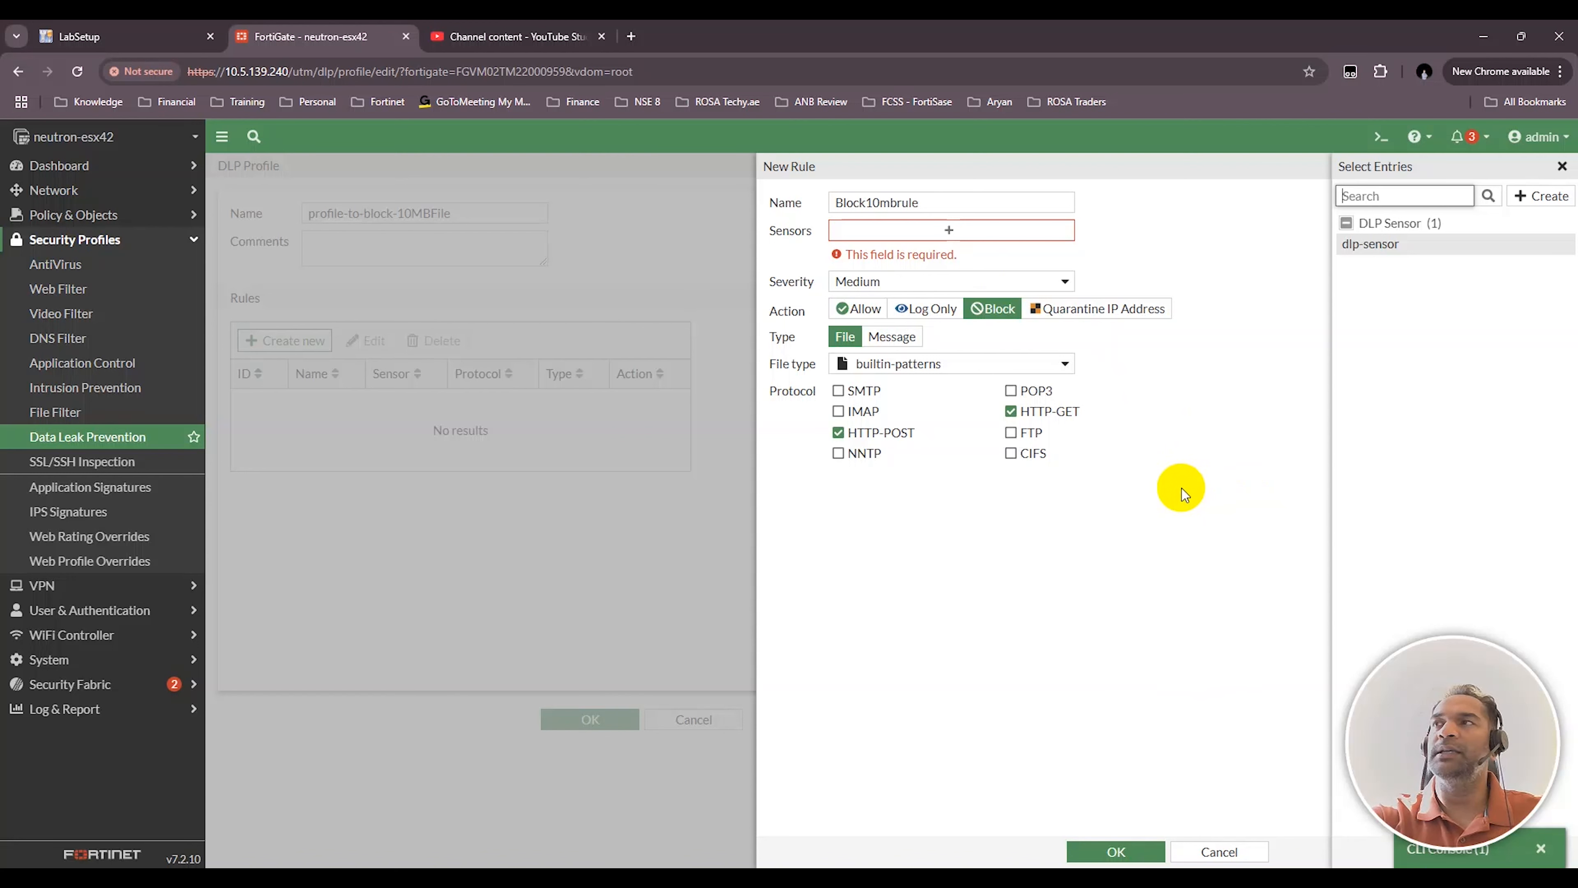
mouse_move(1384, 248)
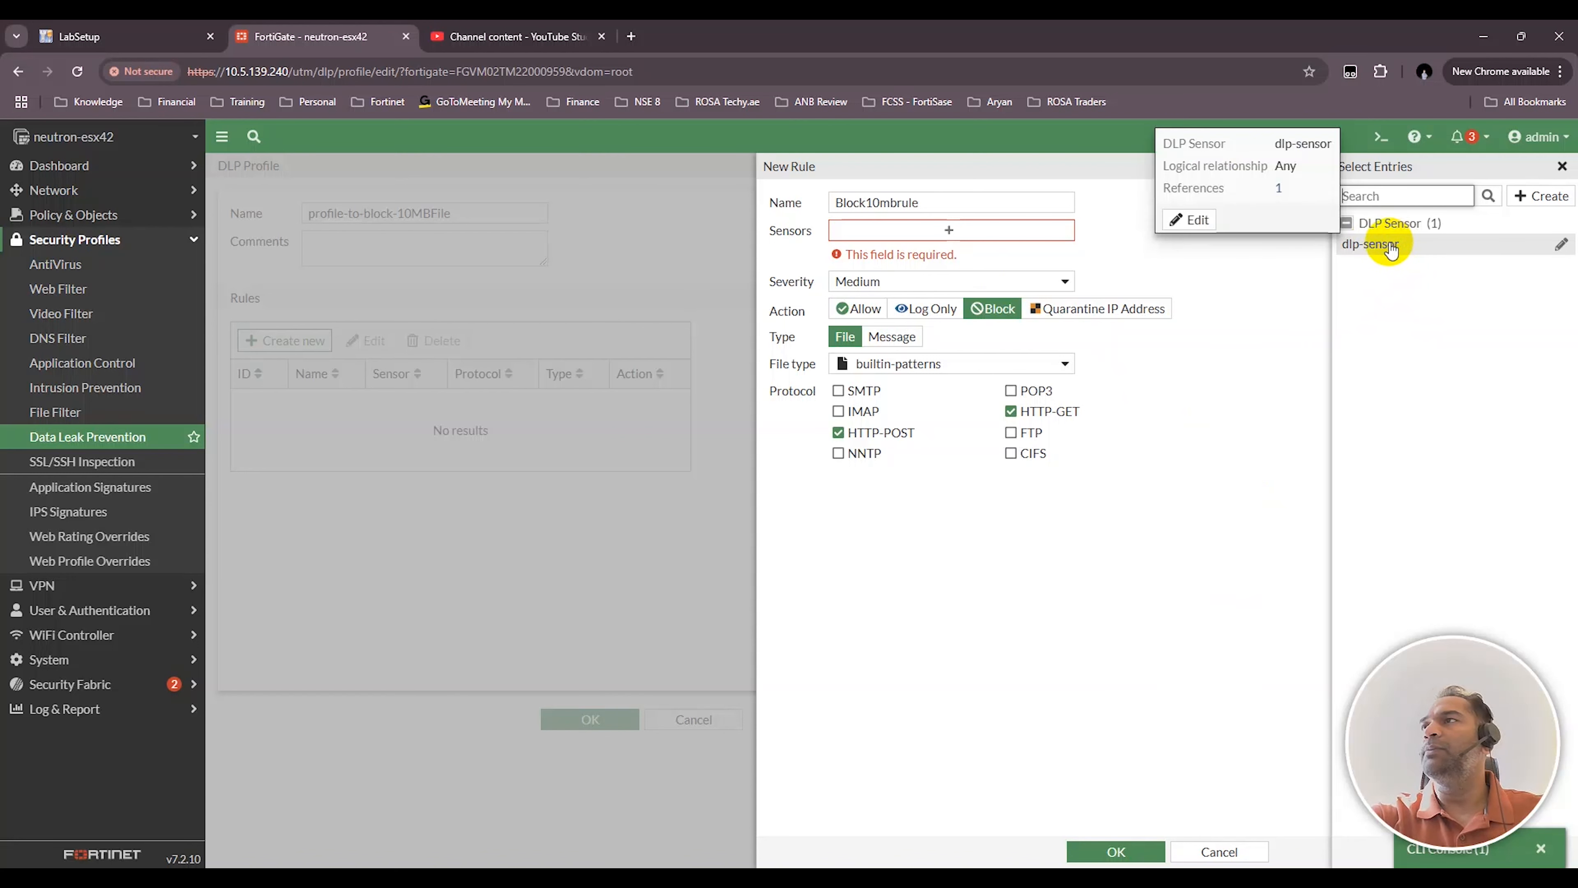
click(1563, 247)
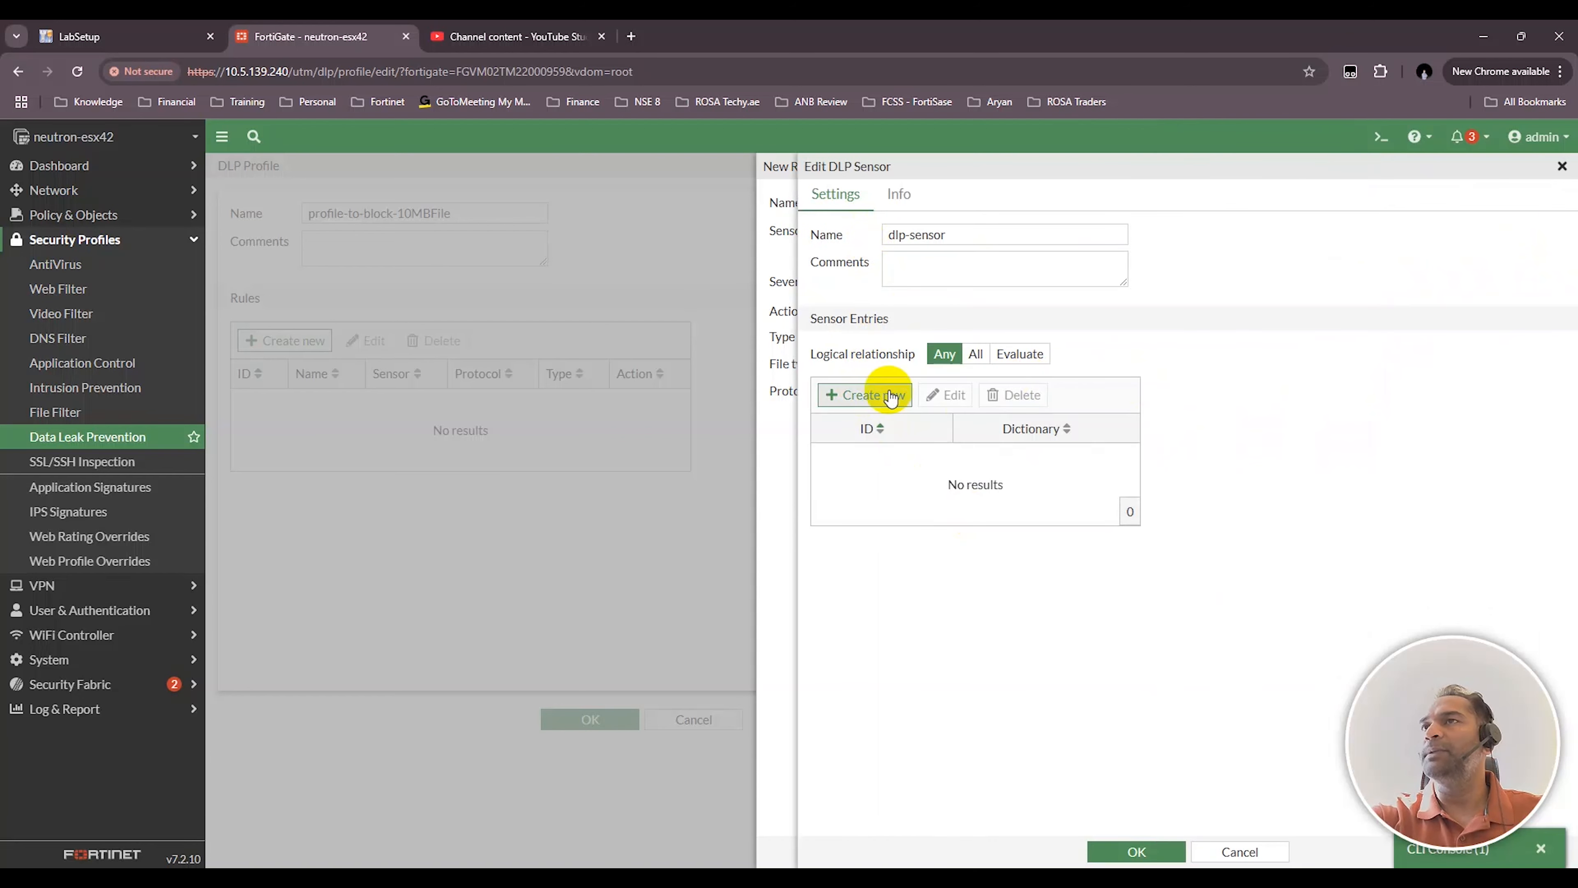
click(874, 396)
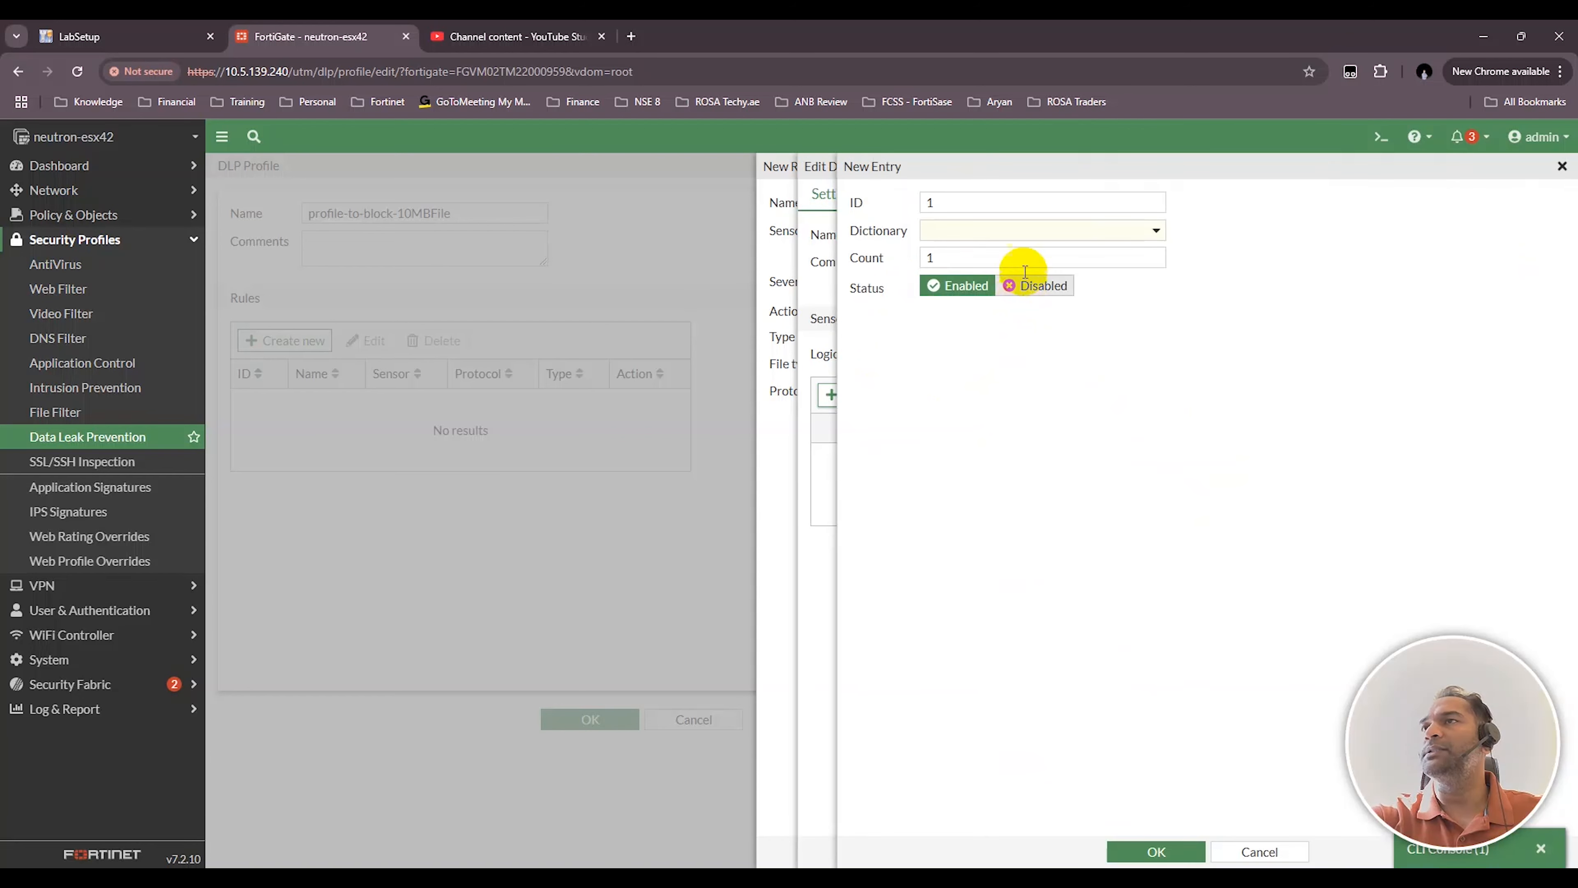
click(1112, 231)
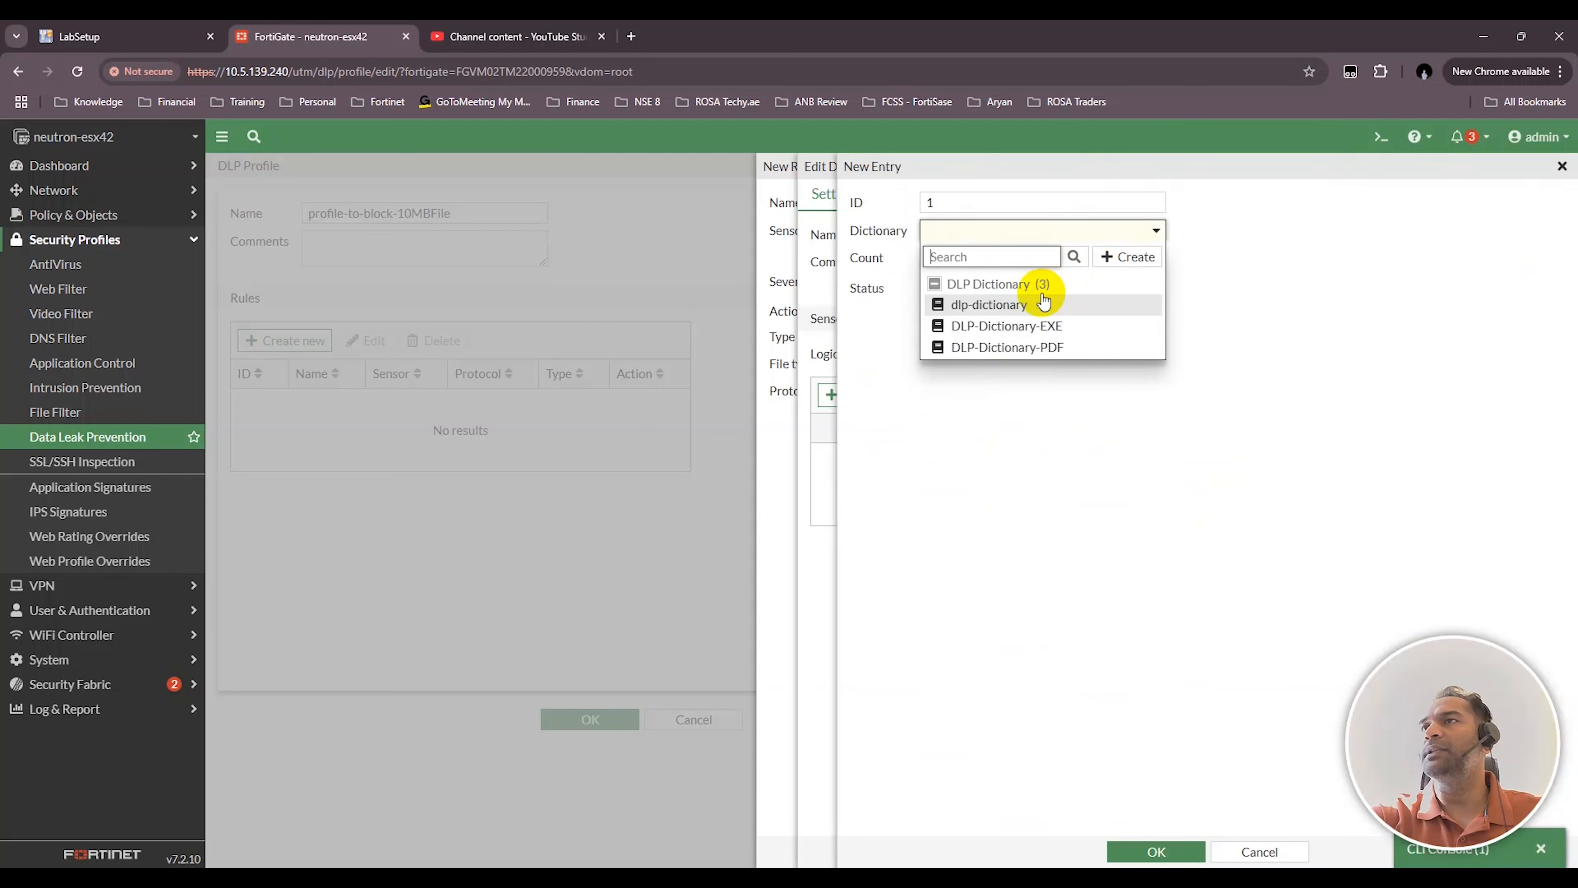
click(1028, 325)
click(1156, 229)
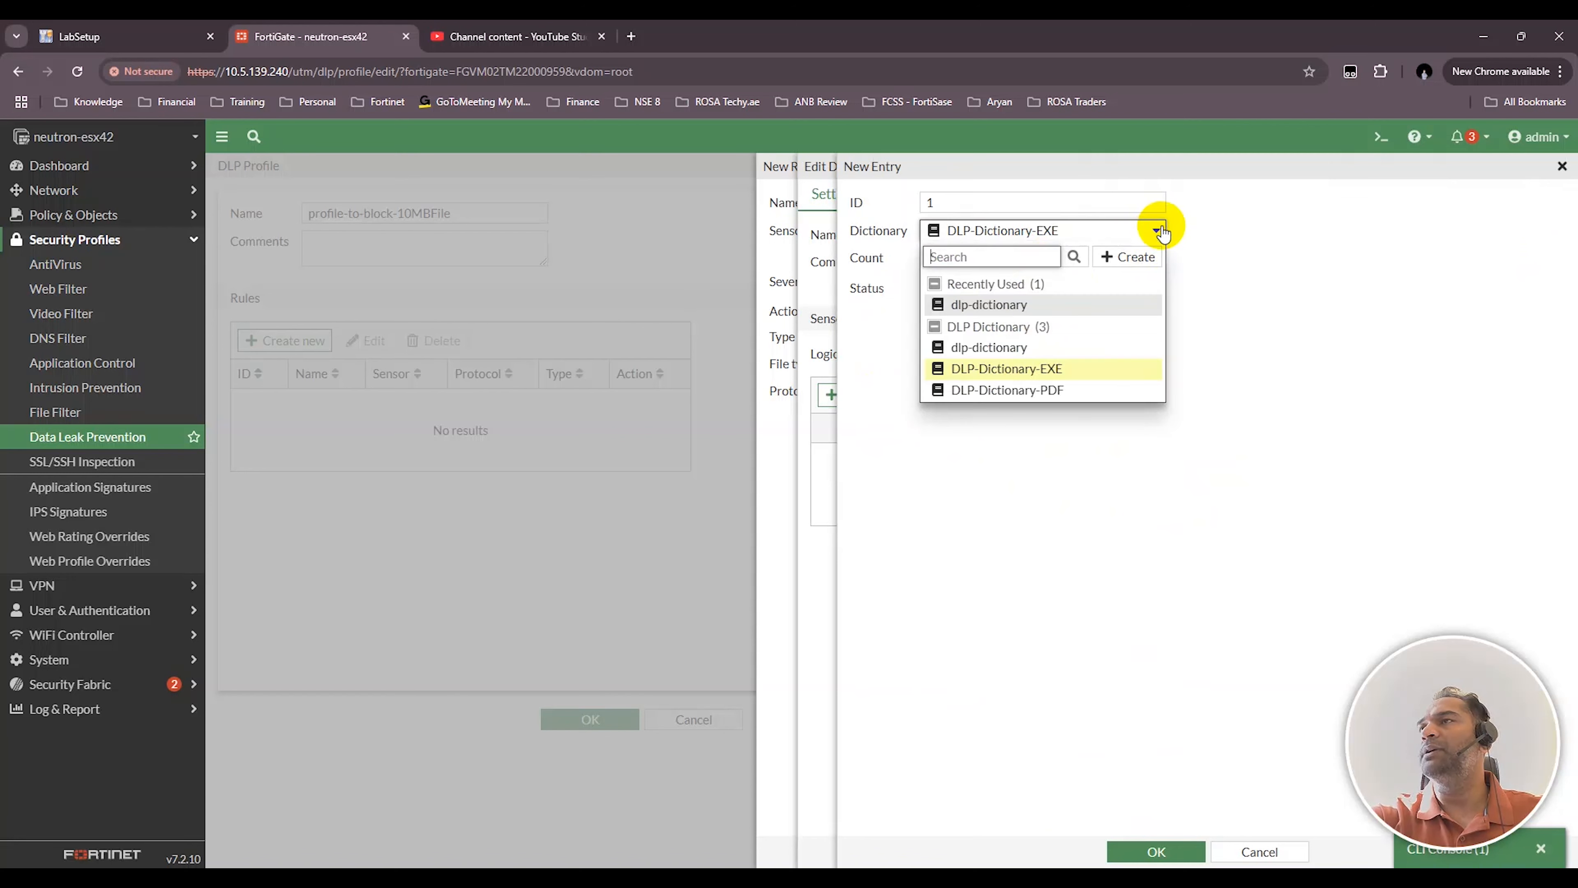
Step: Open DLP-Dictionary-EXE for editing, start an entry trying the credit-card and regex types, and discard that entry
click(1146, 373)
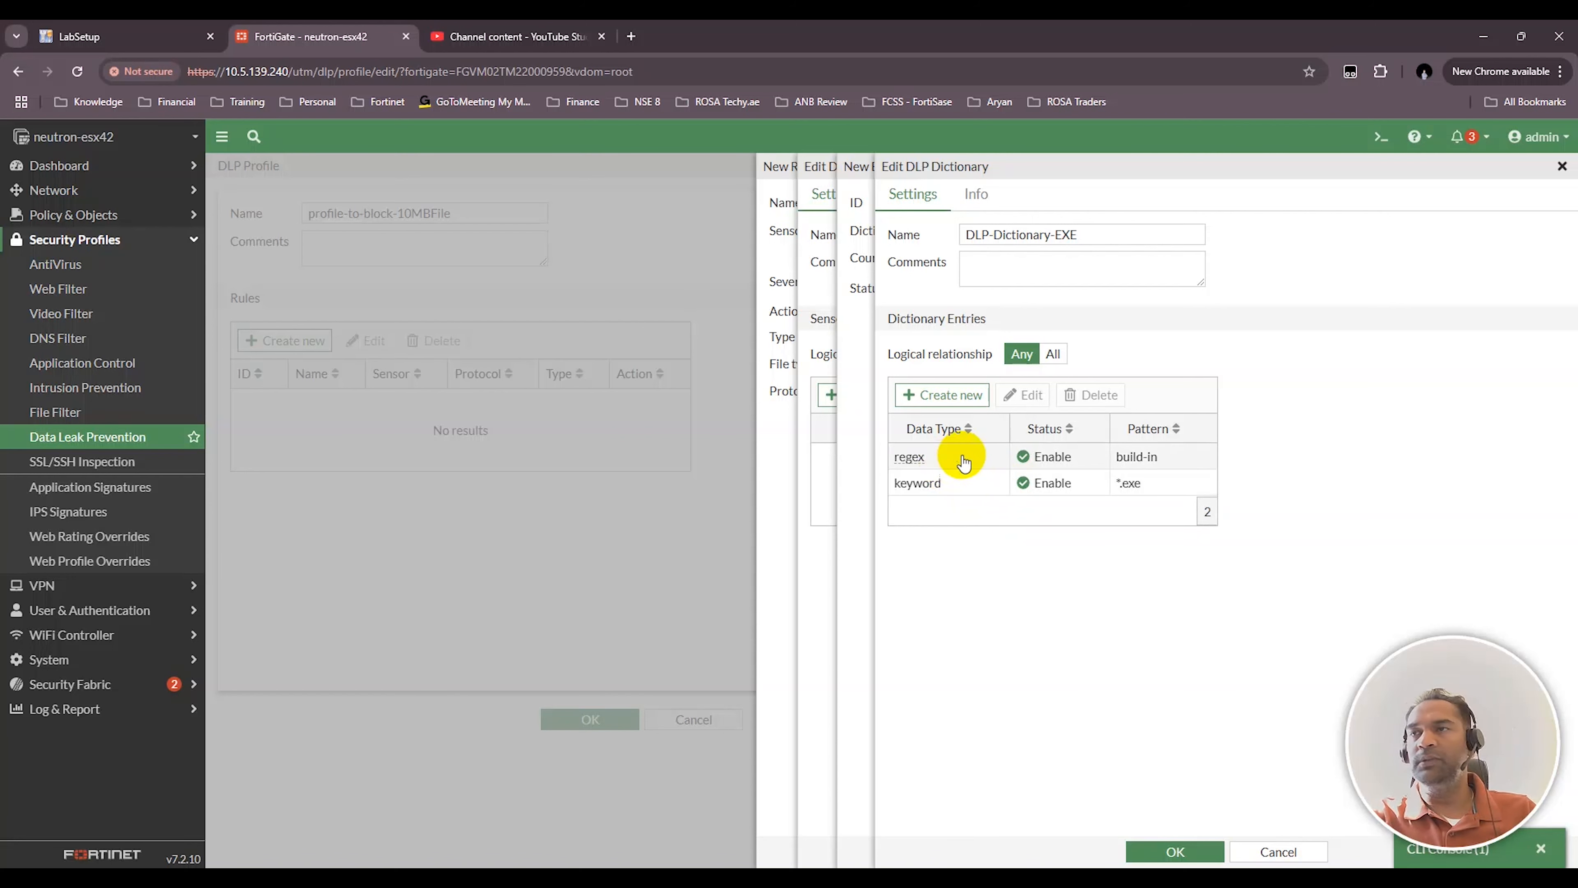
click(941, 395)
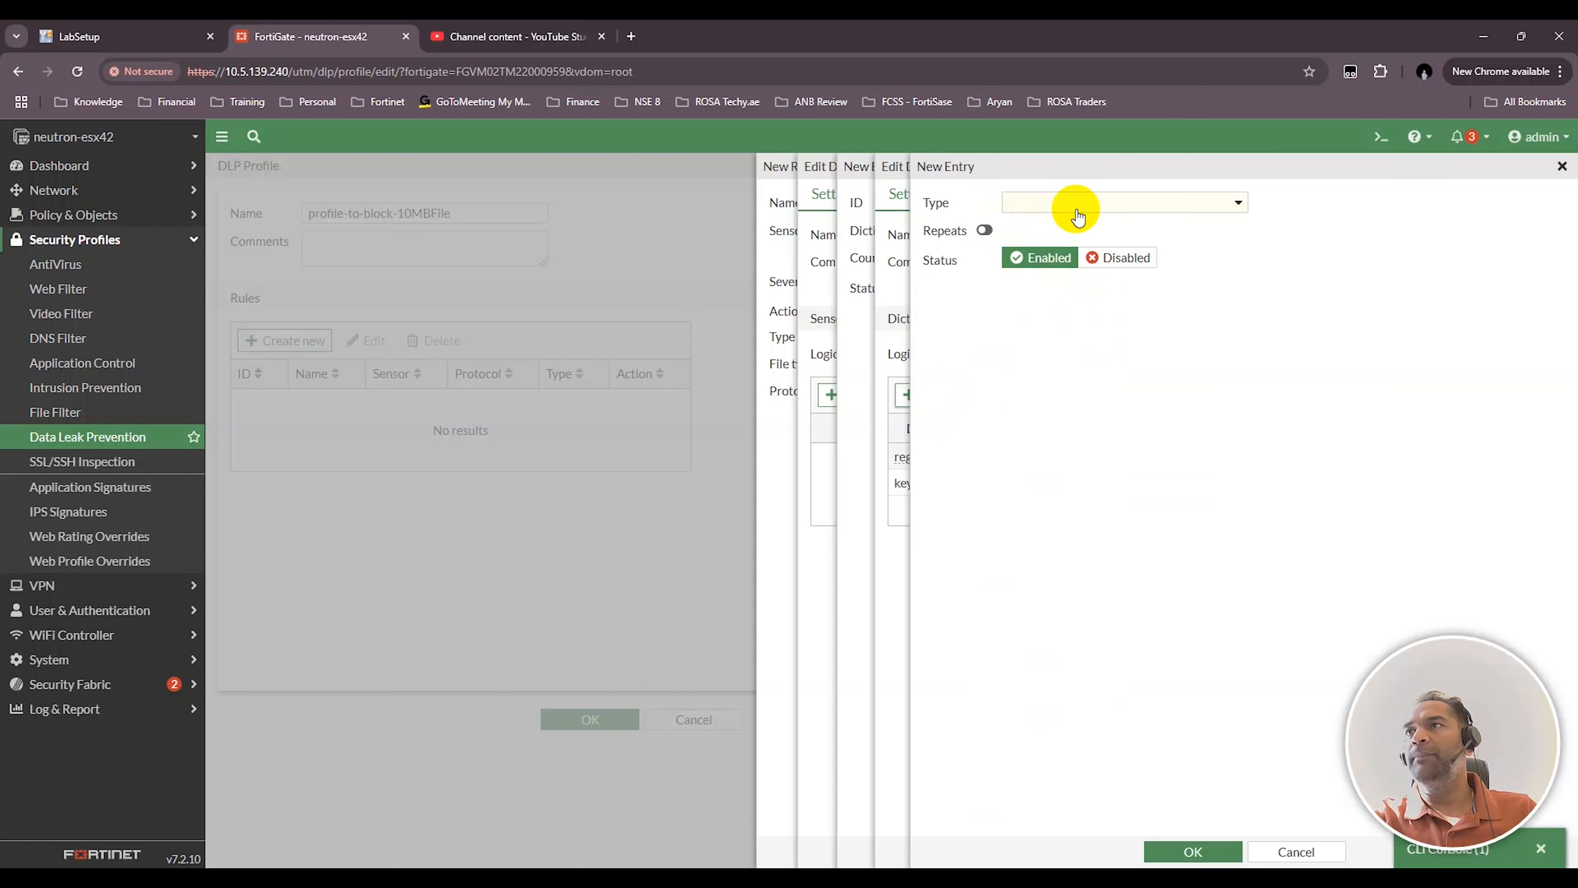
click(1076, 205)
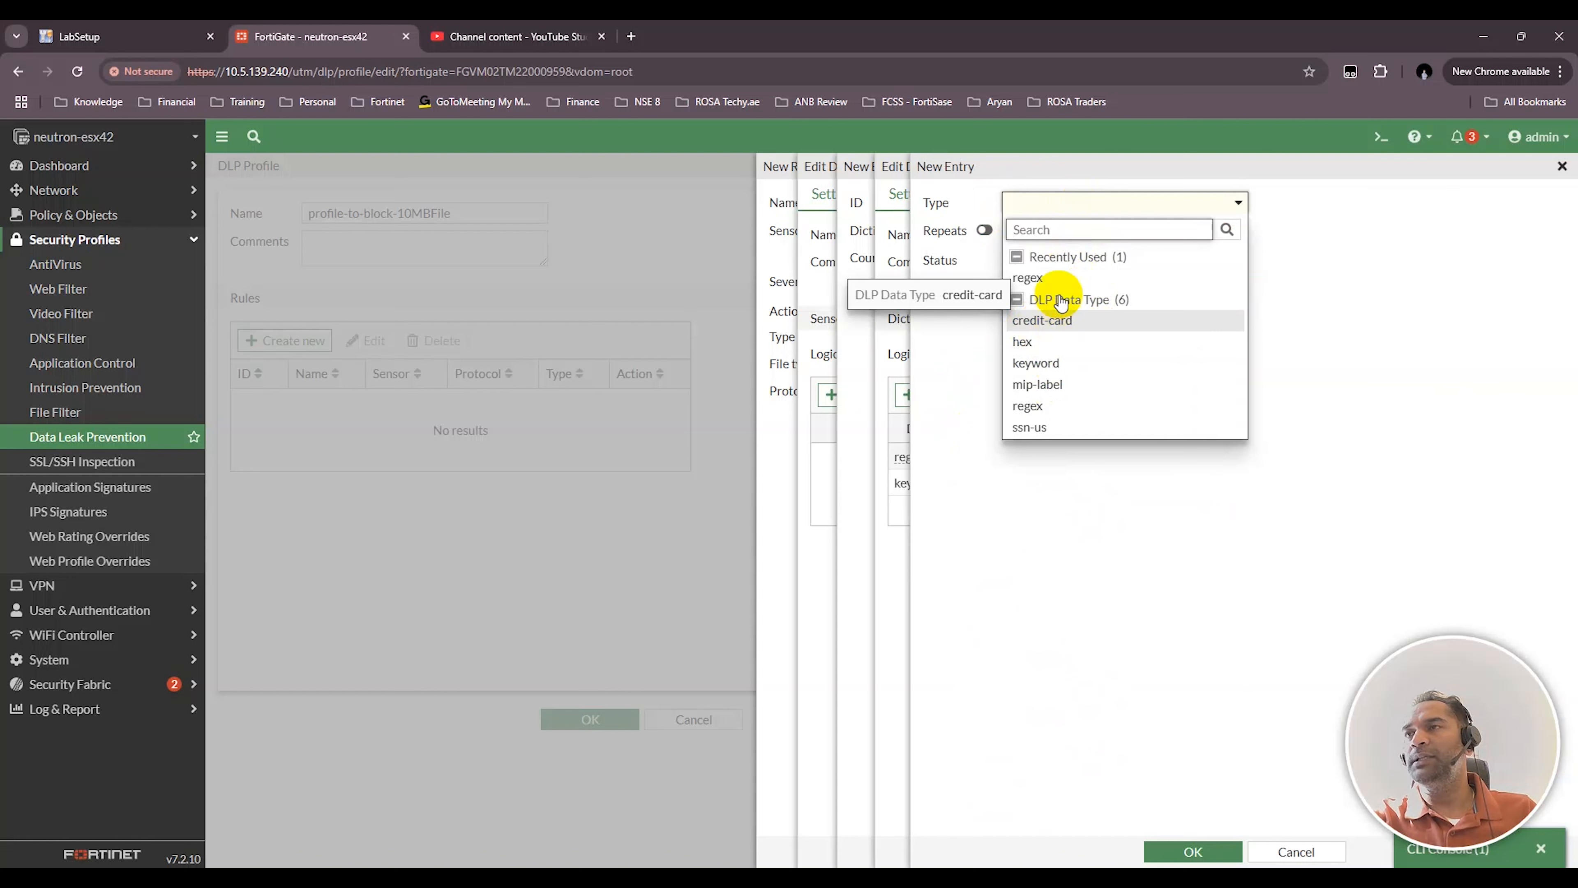
click(1064, 323)
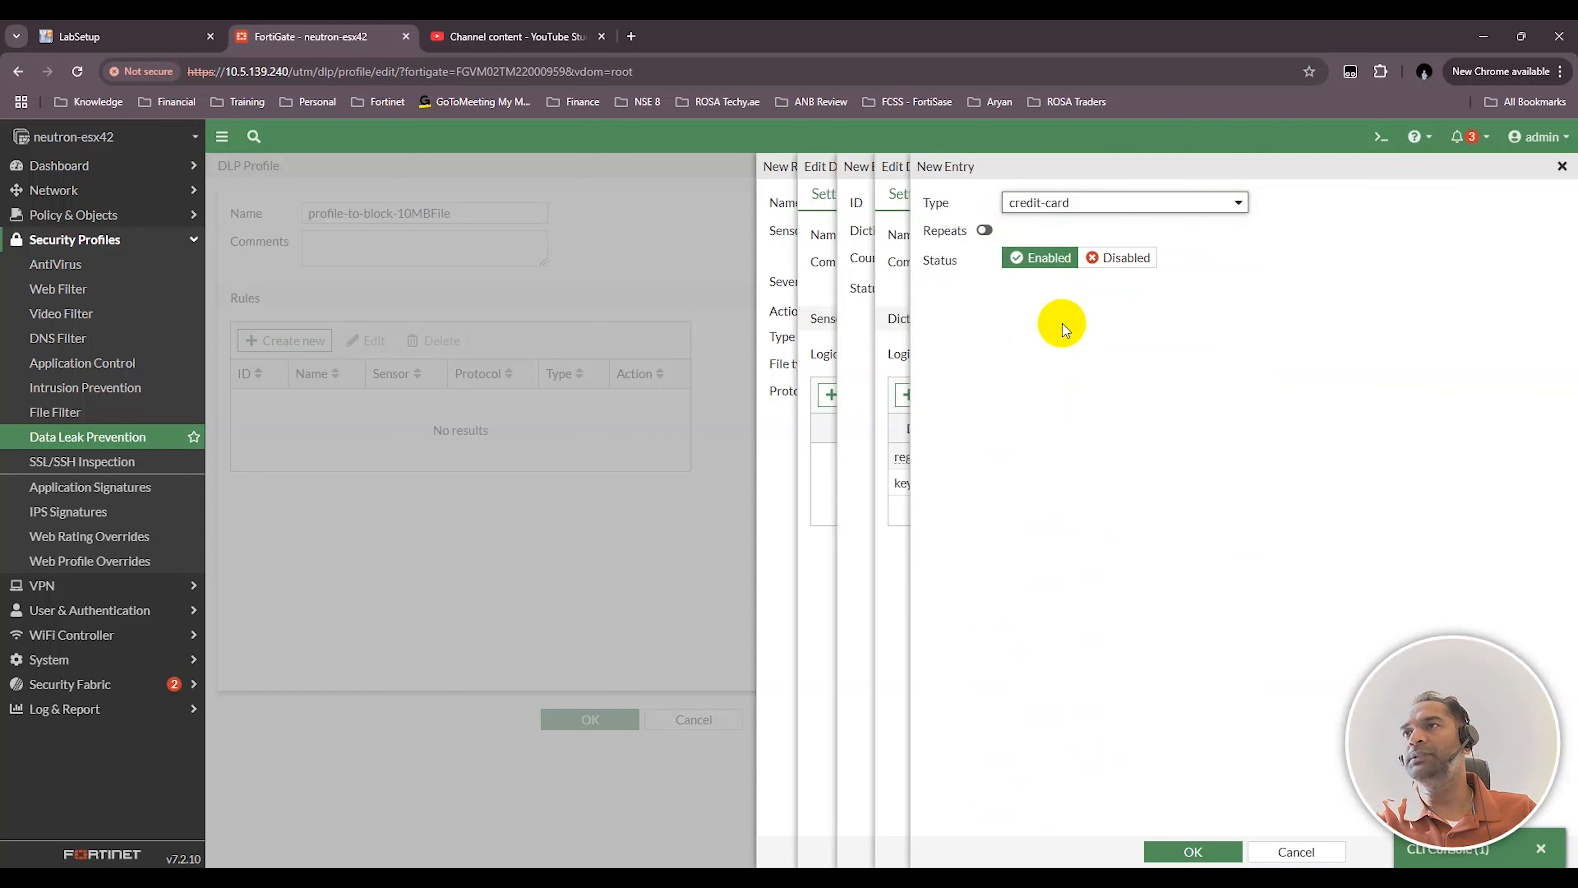
click(1131, 204)
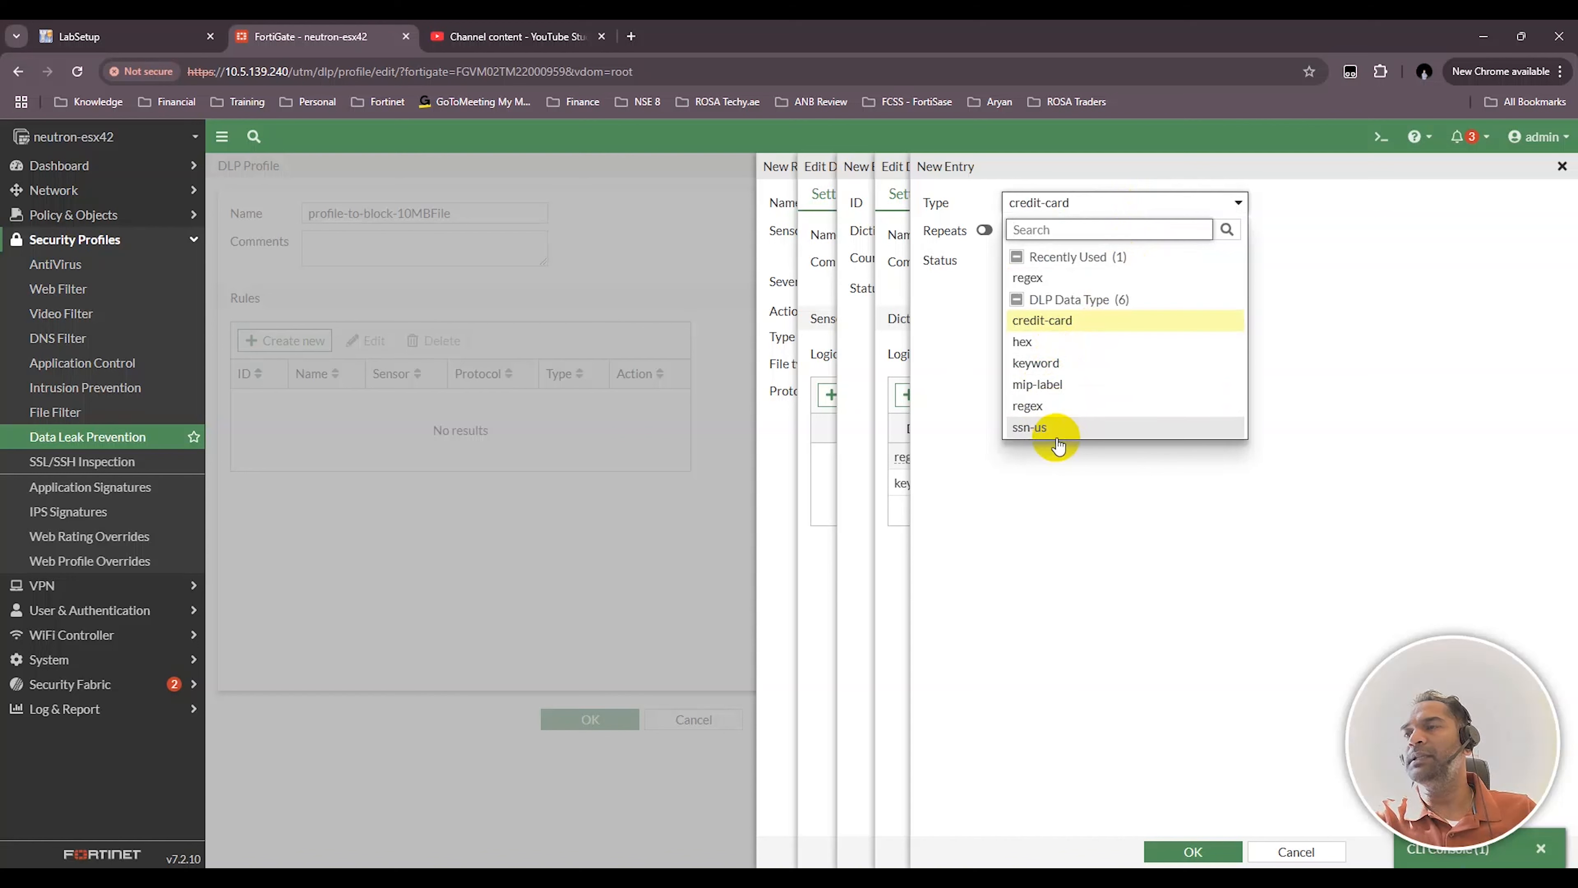
click(1042, 407)
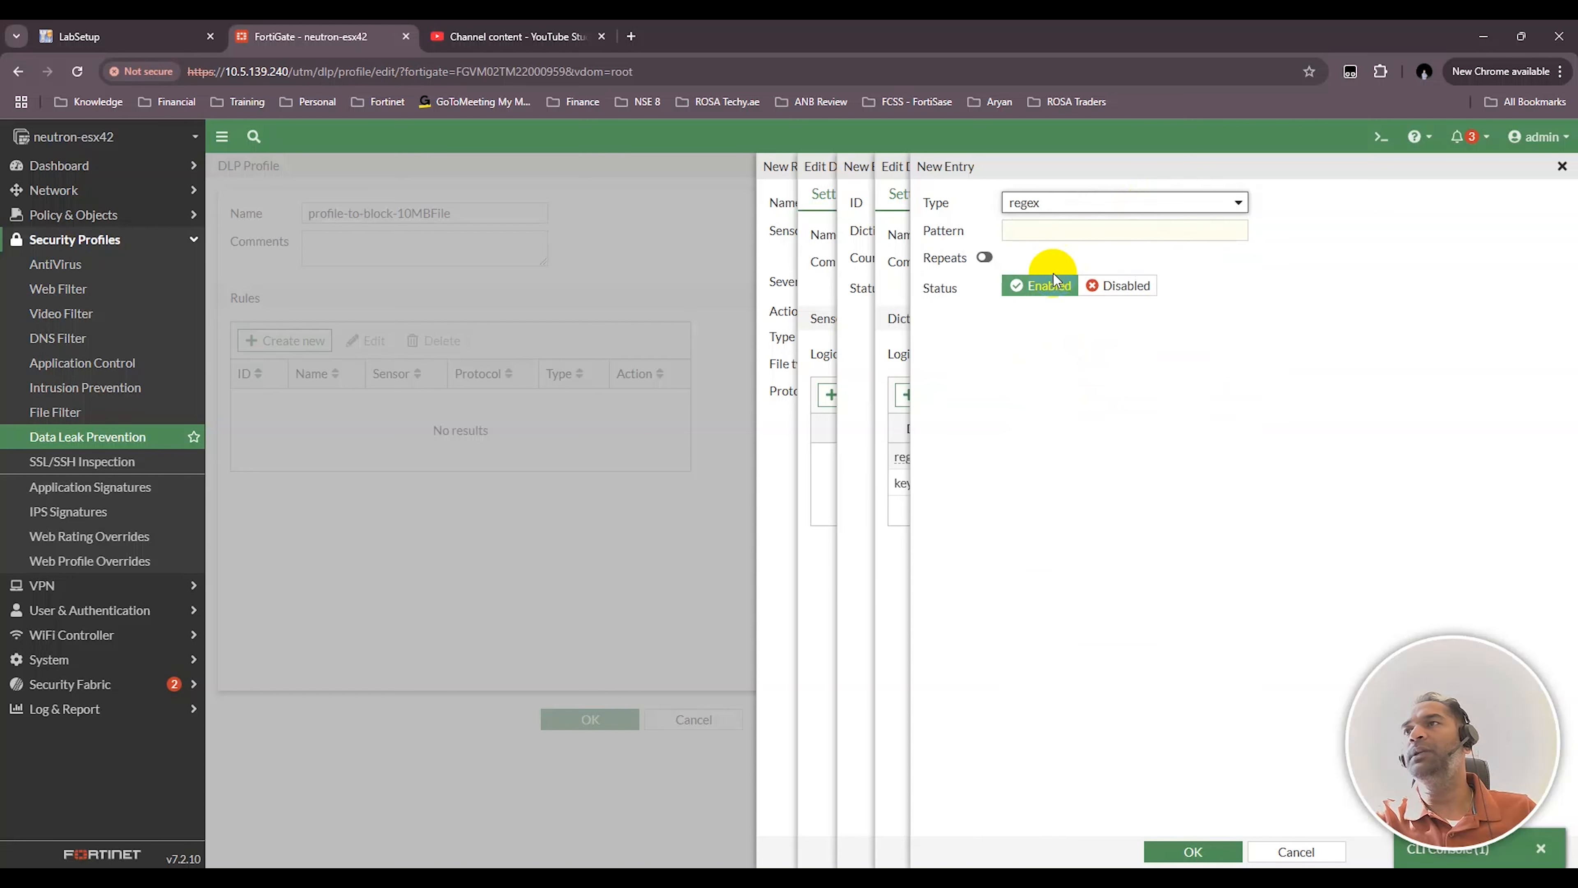
click(1046, 234)
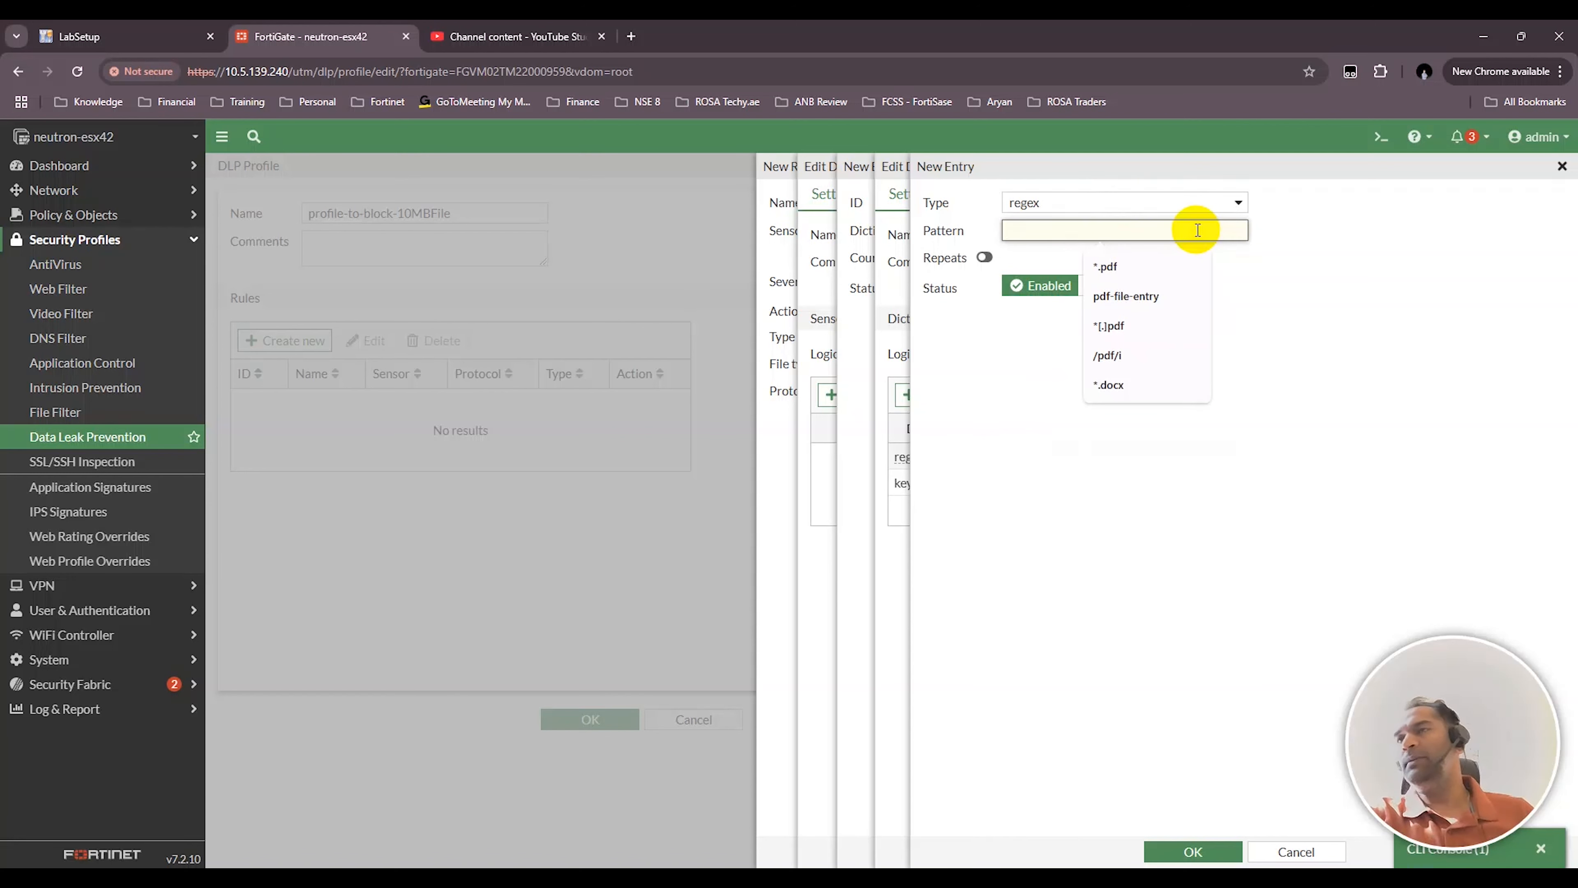
click(1295, 367)
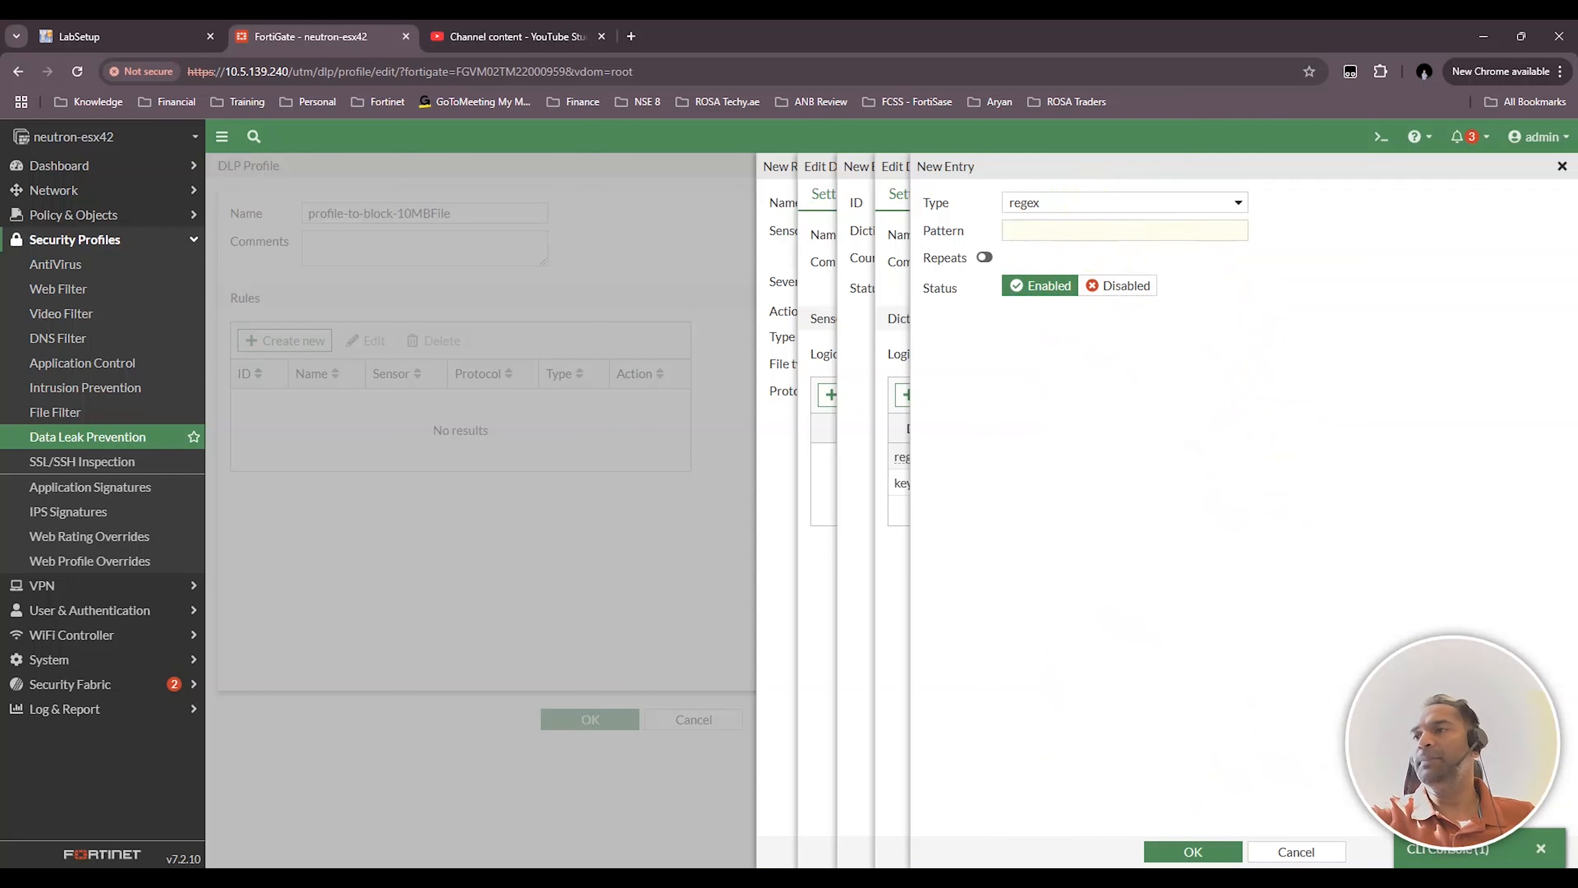
click(1297, 848)
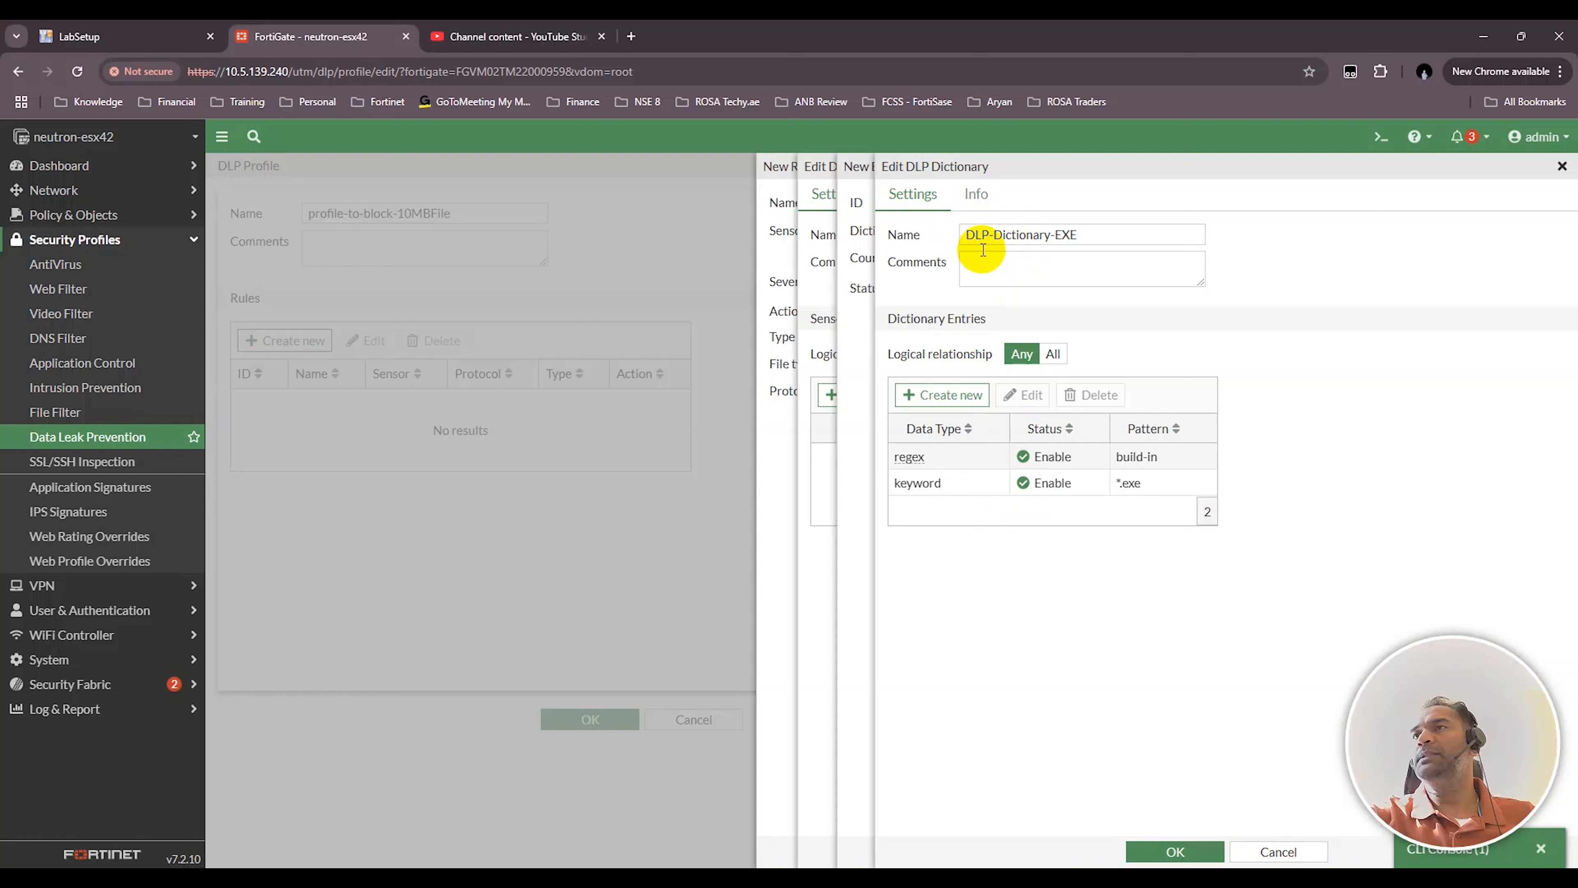
Step: Check the entries of DLP-Dictionary-EXE, and leave the dictionary, the sensor entry and the sensor without saving
drag(964, 234, 1083, 230)
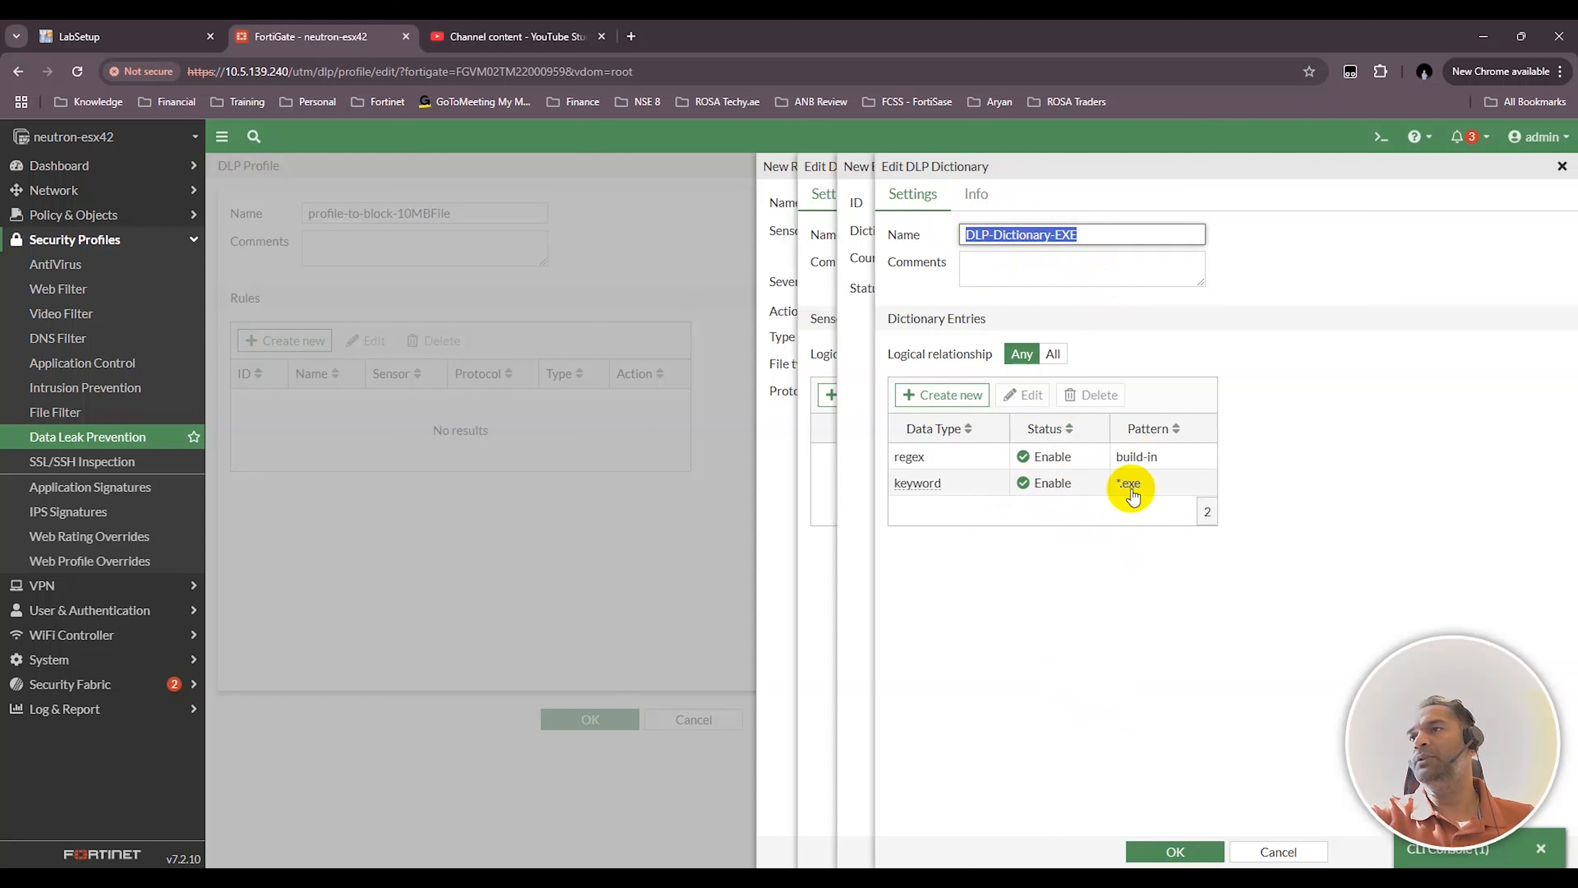
click(1142, 458)
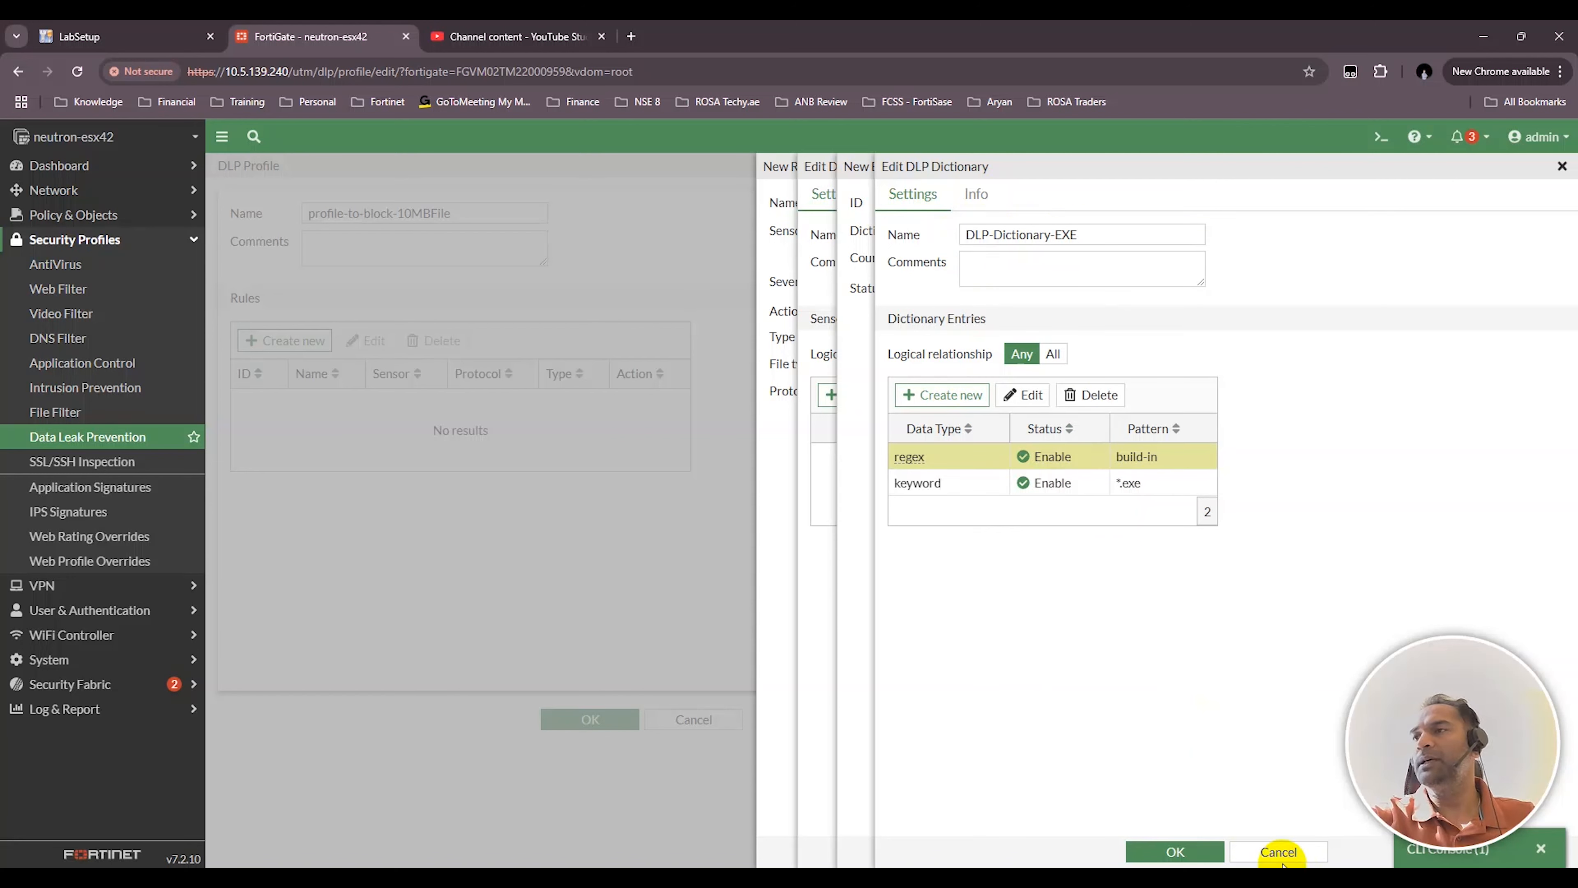
click(1278, 851)
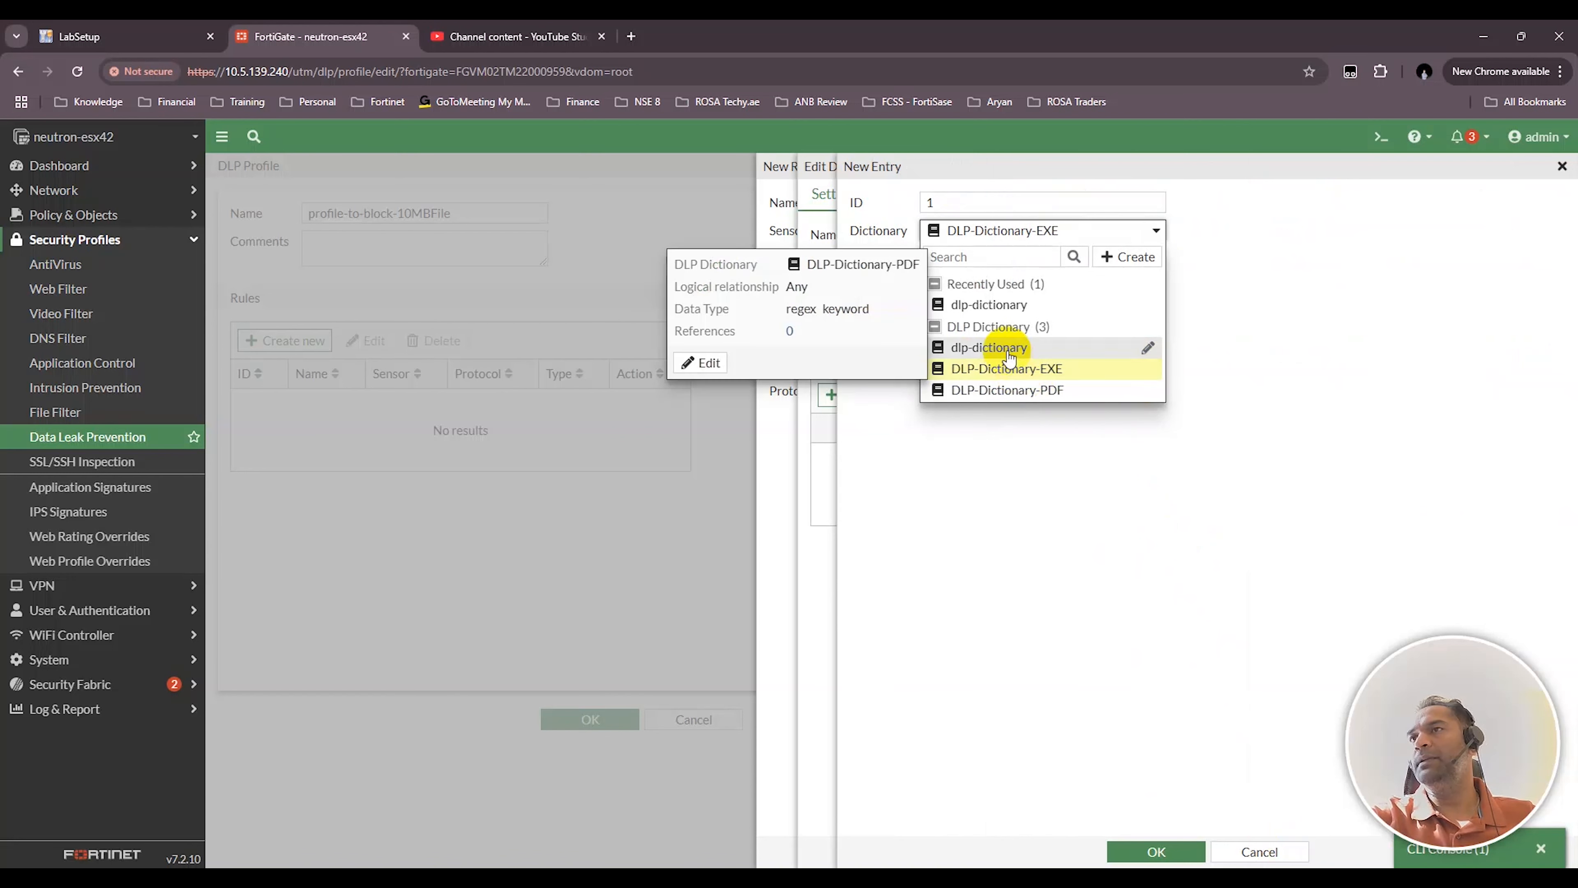
mouse_move(1018, 370)
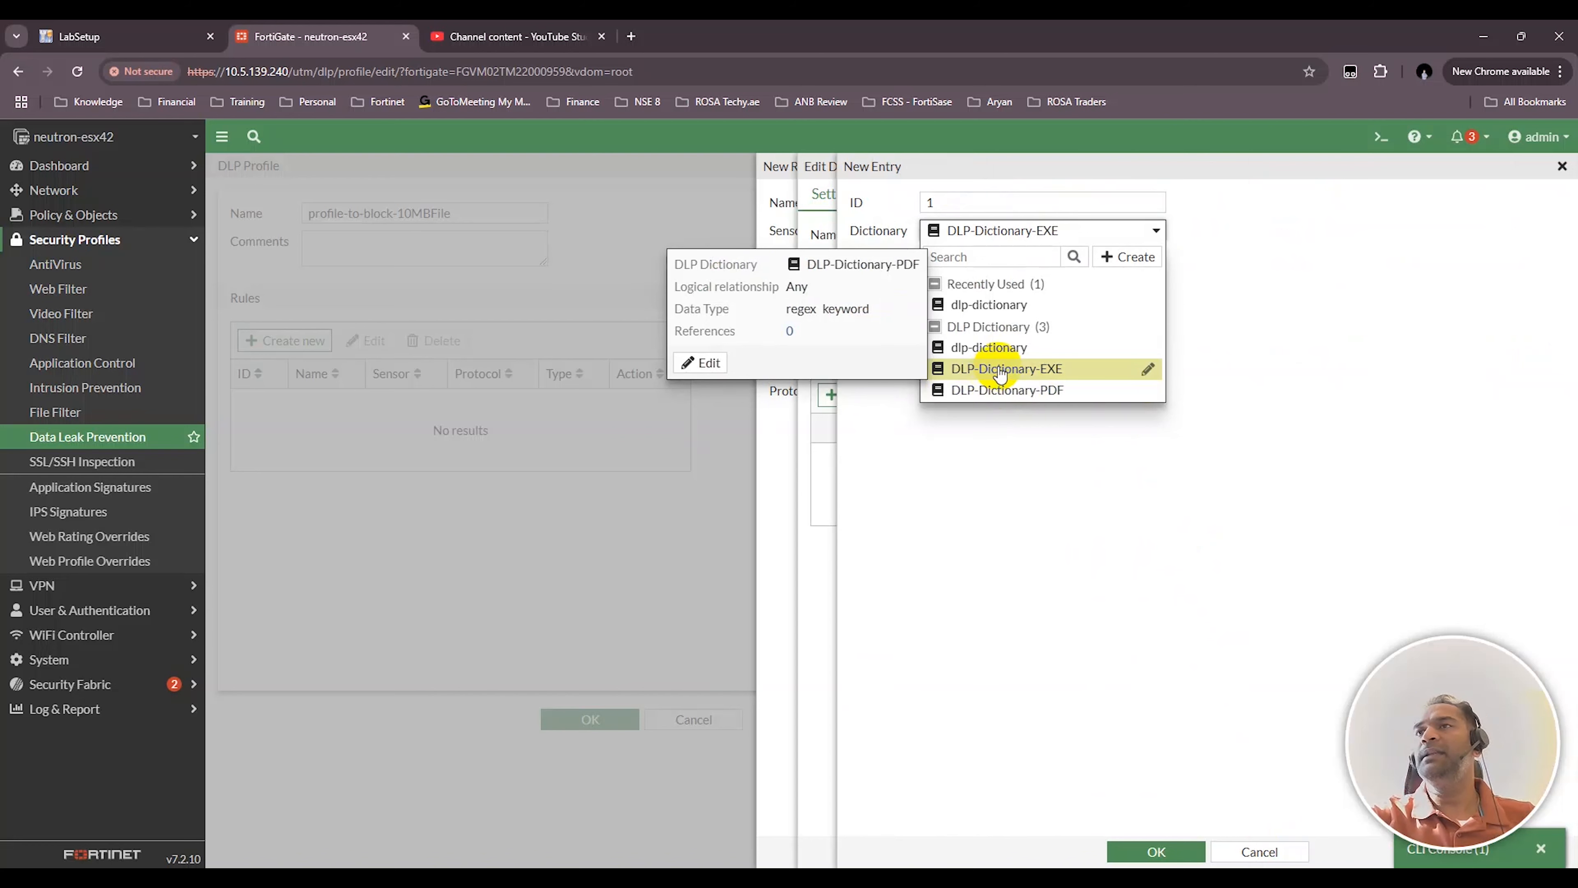
click(1275, 451)
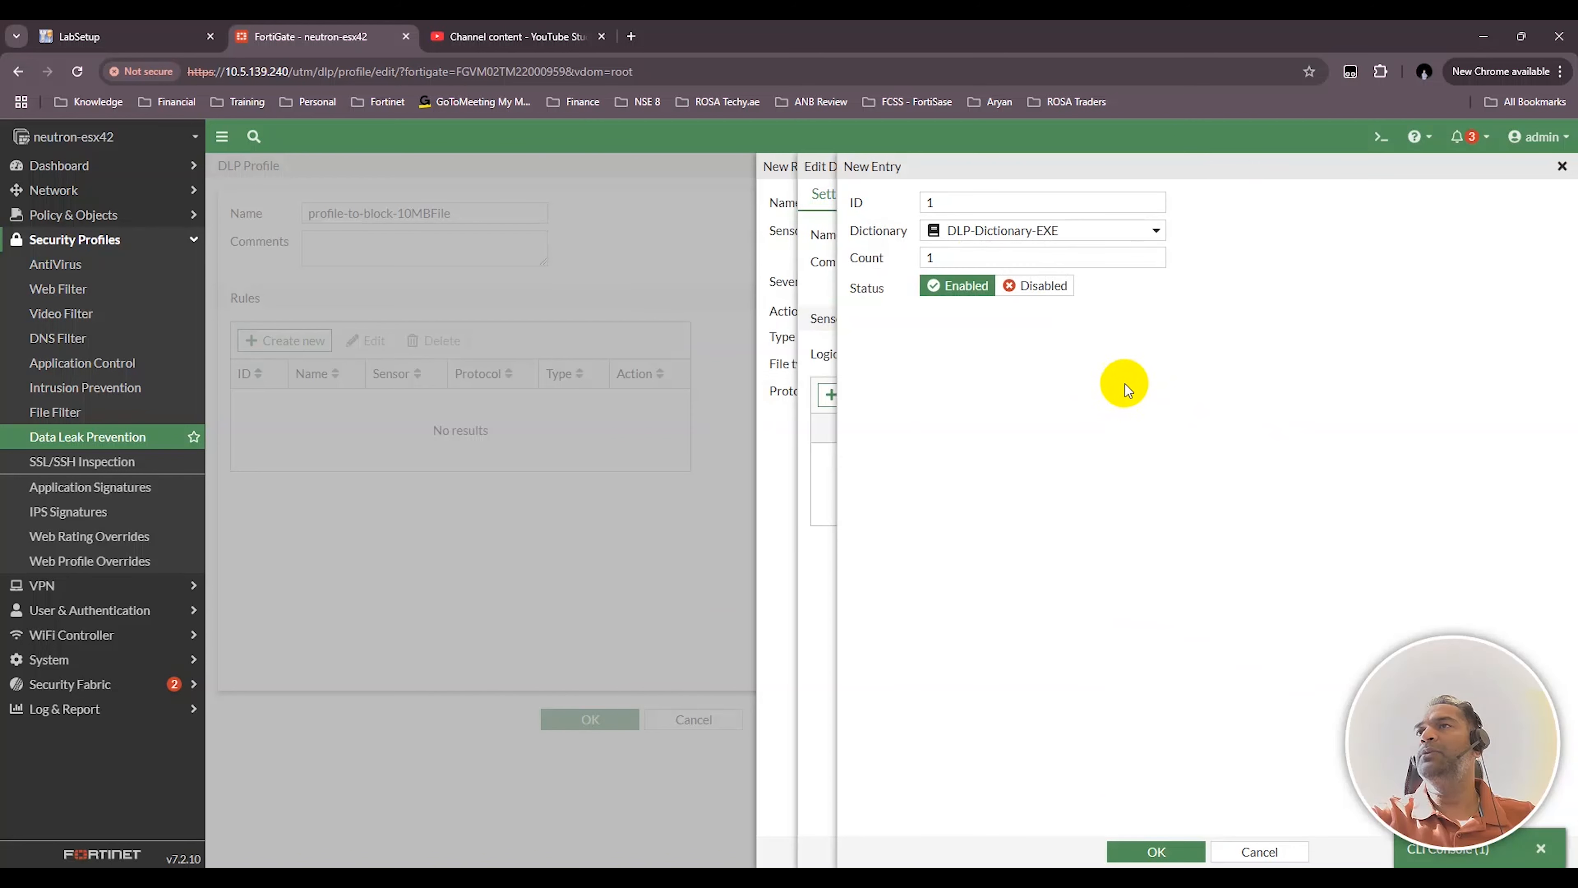
click(1259, 852)
drag(901, 240, 942, 234)
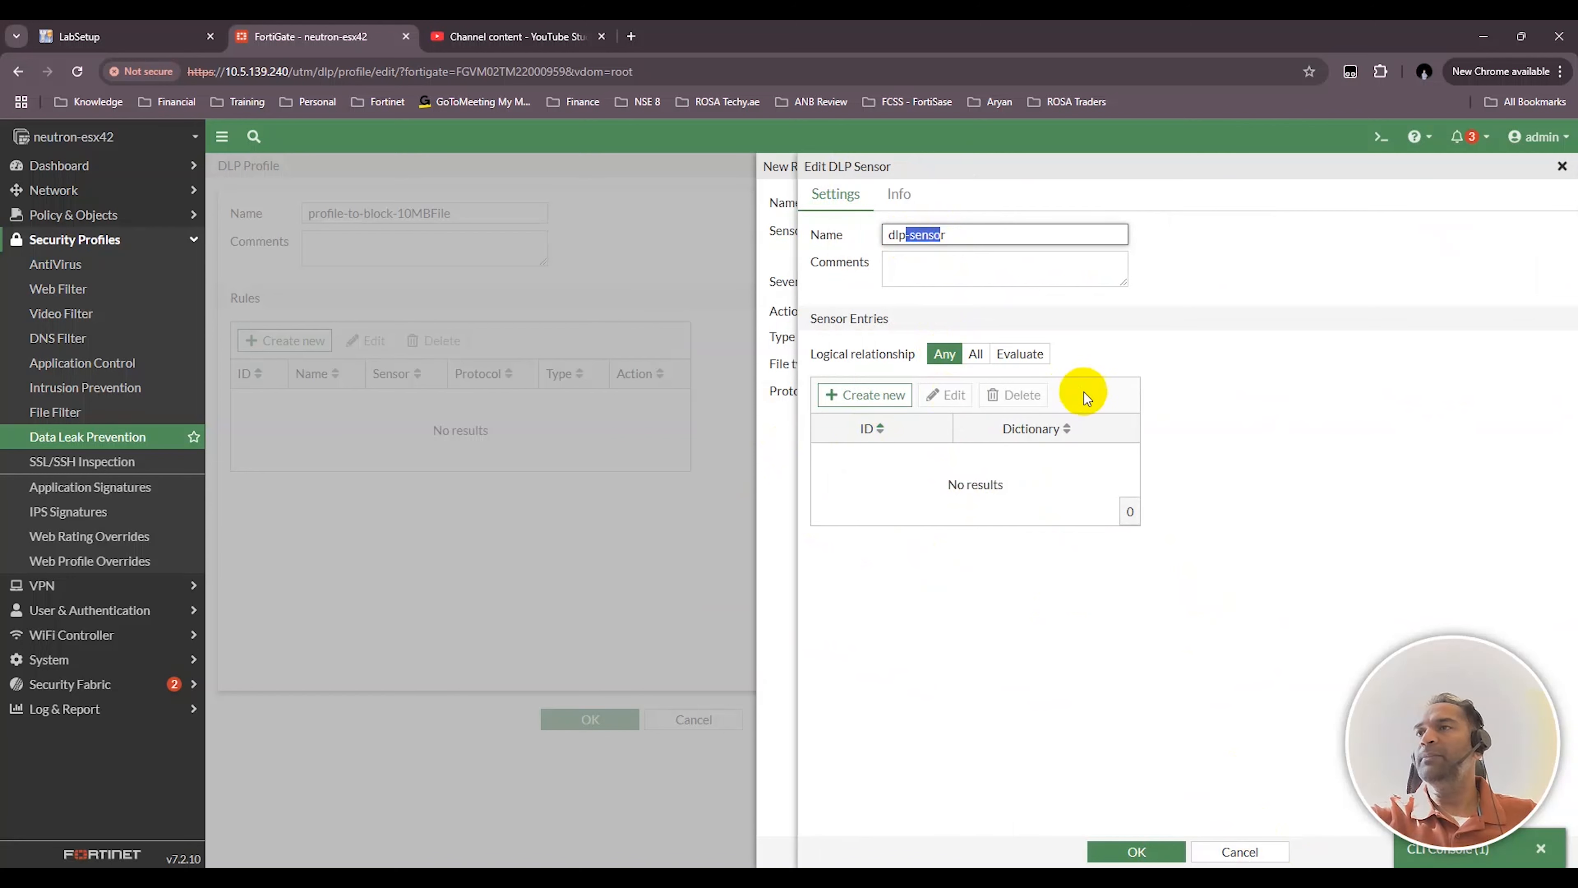
click(1240, 851)
drag(869, 254, 957, 255)
click(1143, 257)
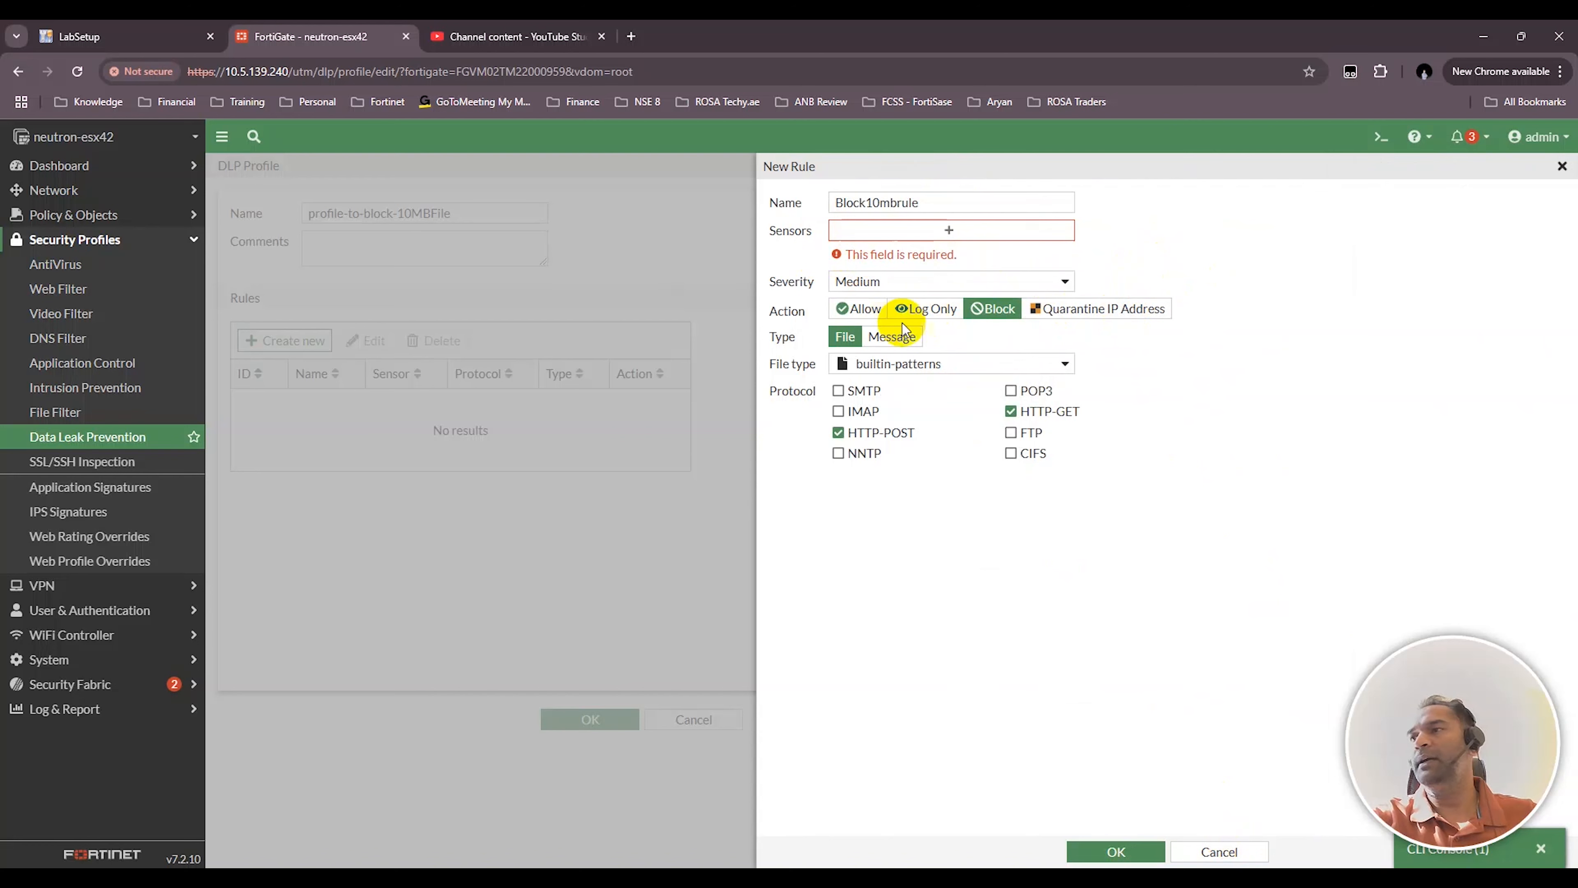
drag(878, 268, 928, 250)
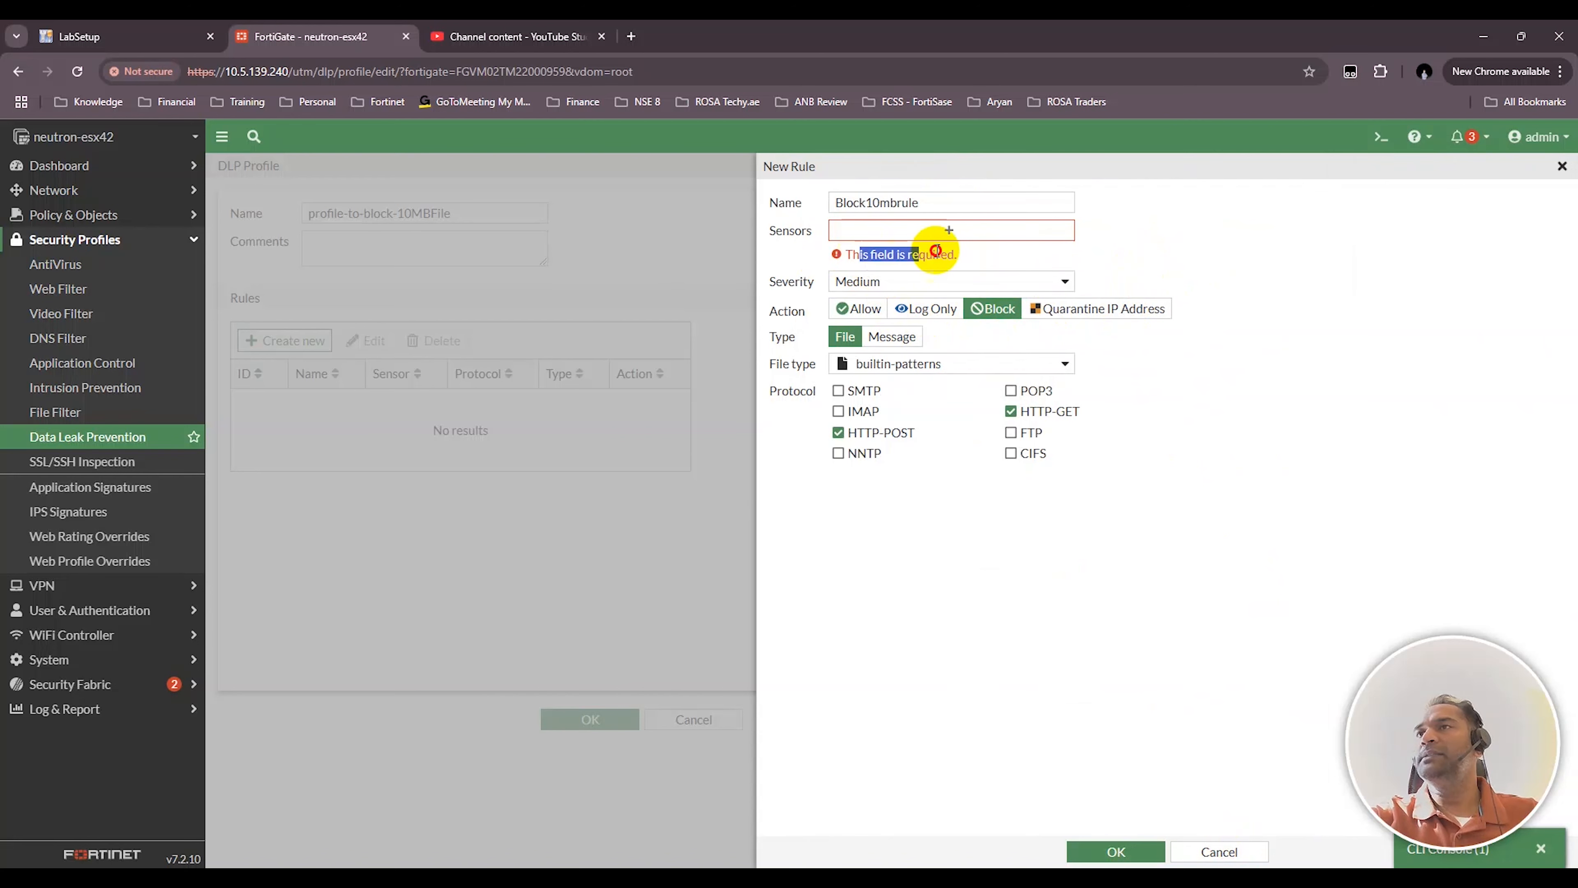
click(1056, 248)
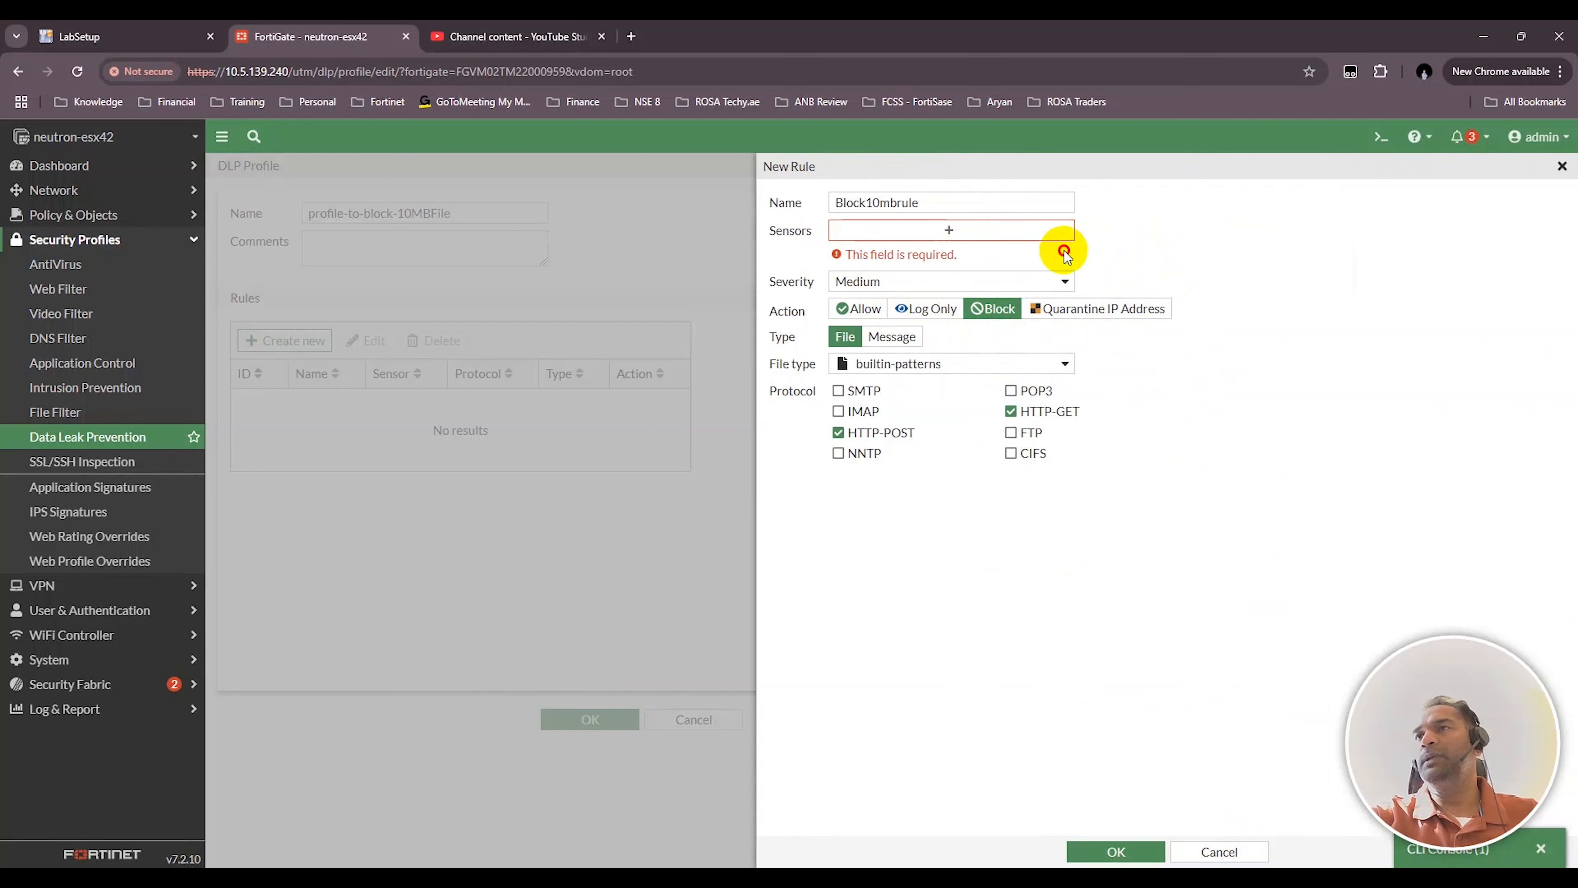
Step: Open the CLI console, enter the configuration with config dlp profile, and show the existing profiles
click(1377, 137)
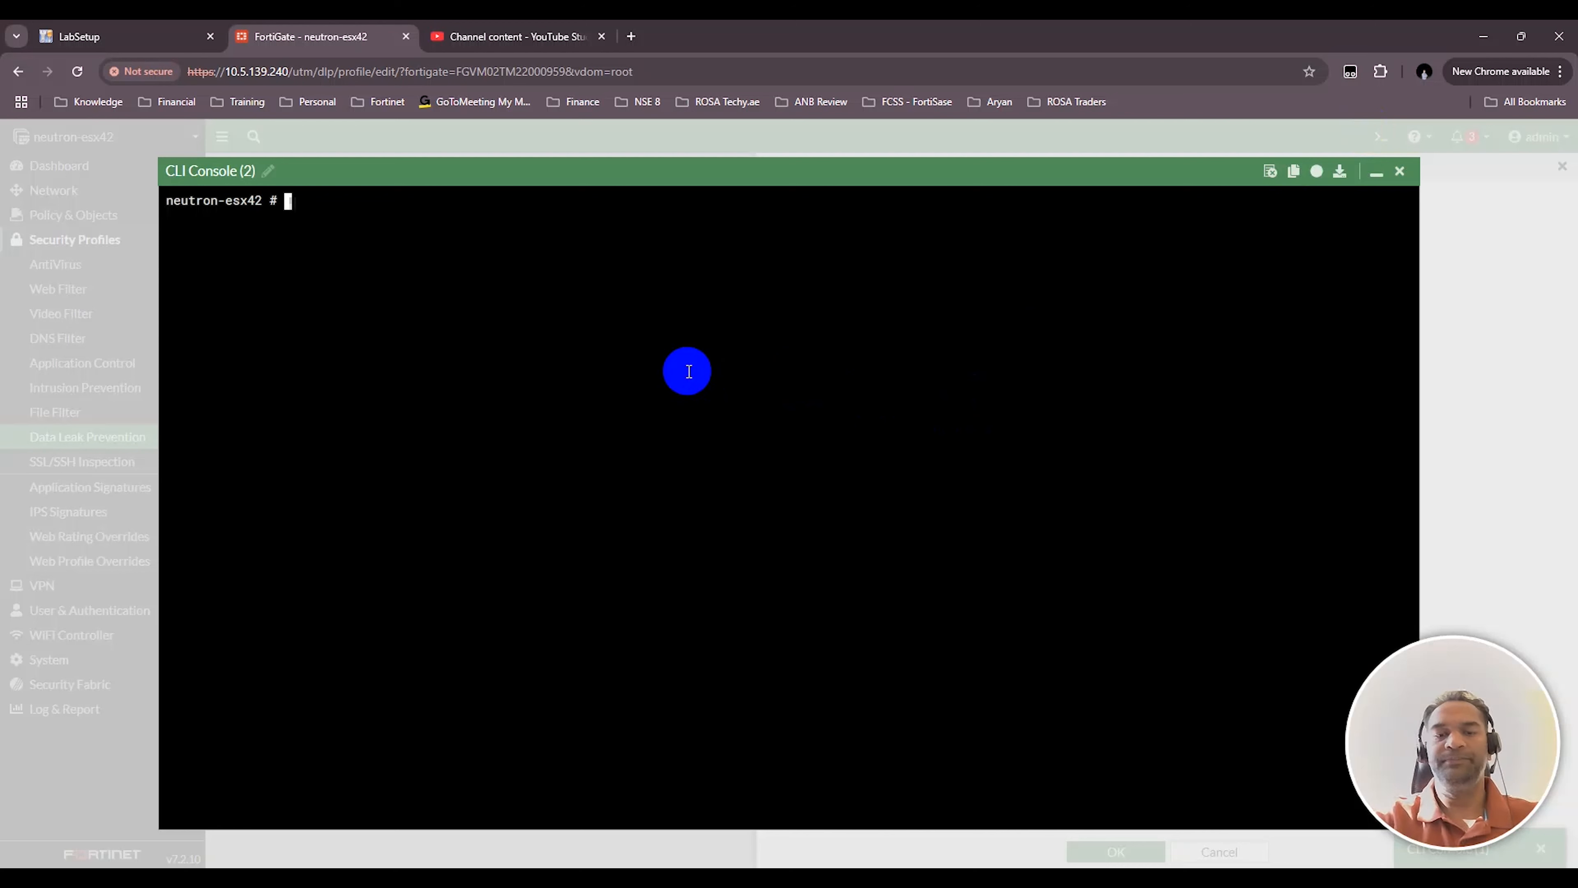
text(config )
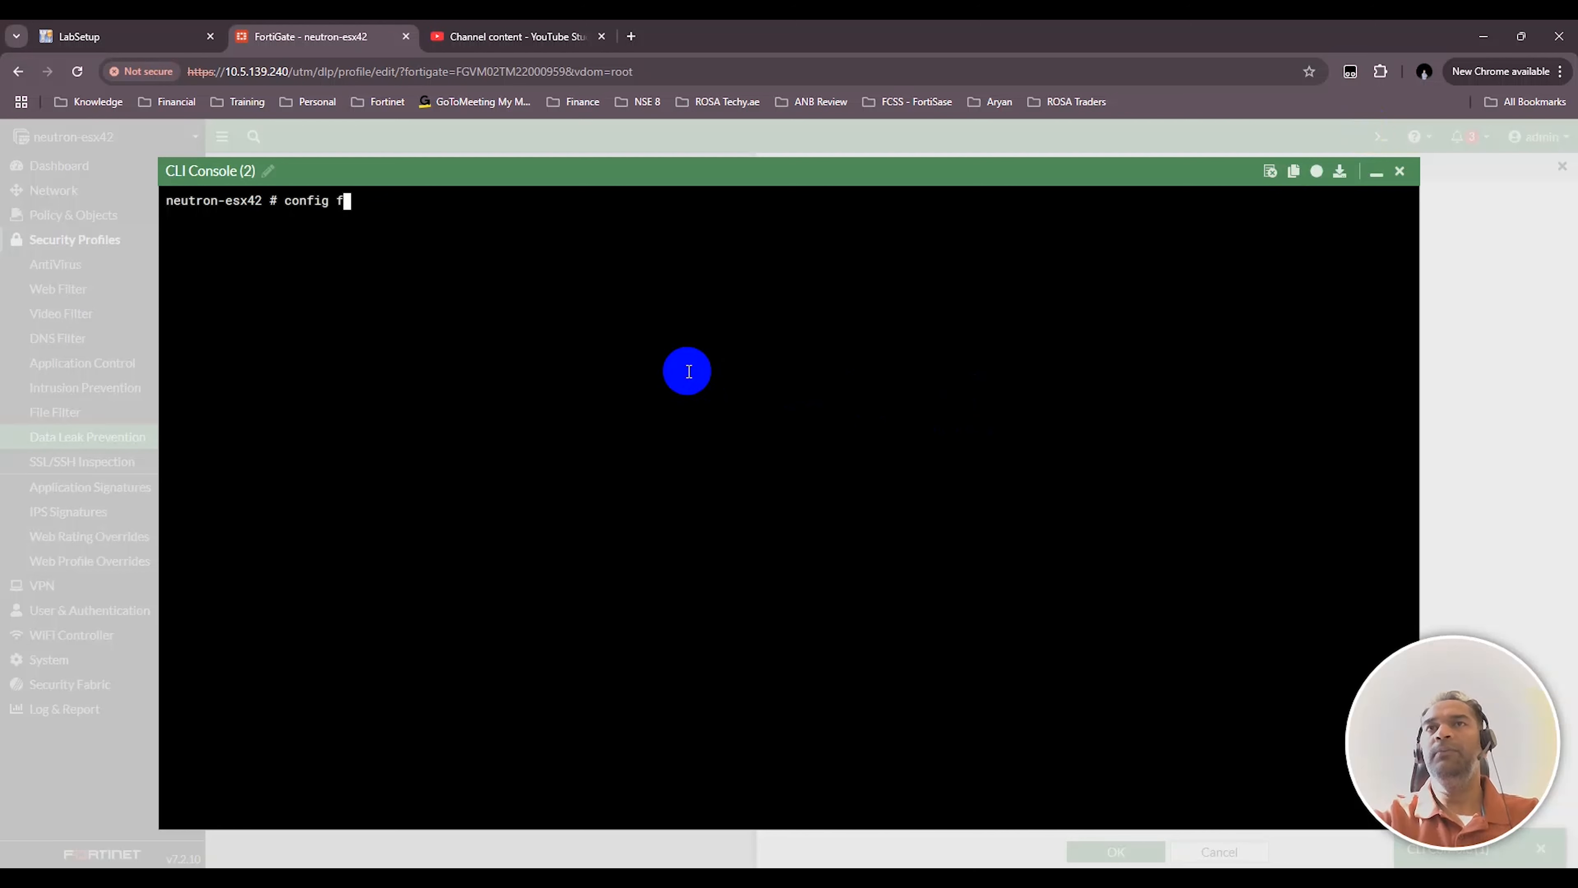
text(dlp )
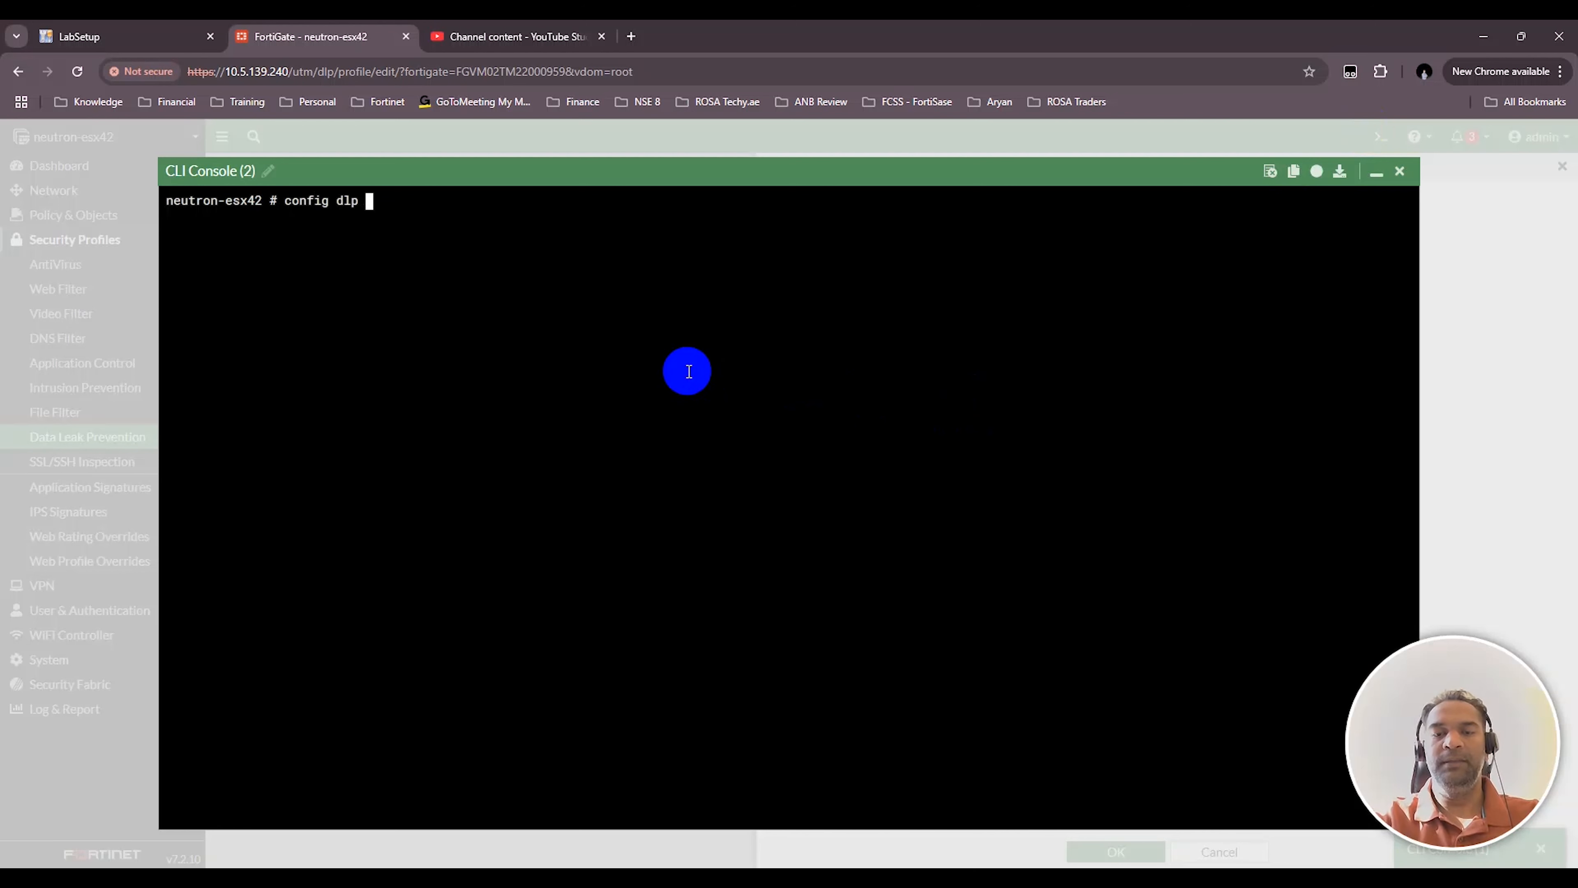
text(profile)
key(Return)
text(show)
key(Return)
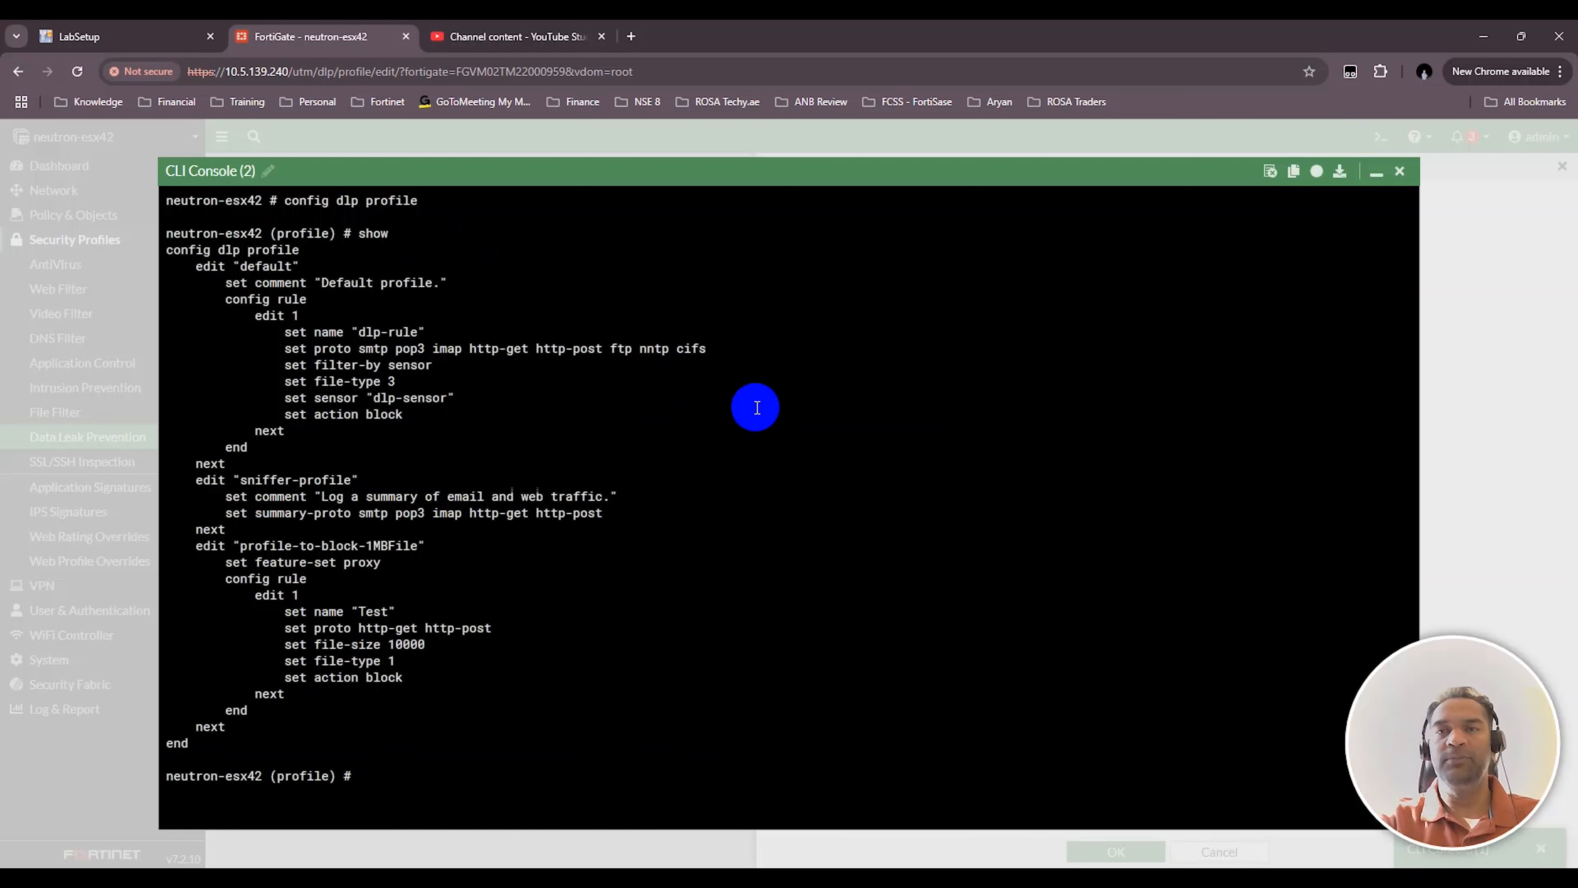
Step: Create a DLP profile entry named profile-to-block-10mb with the edit command
text(config)
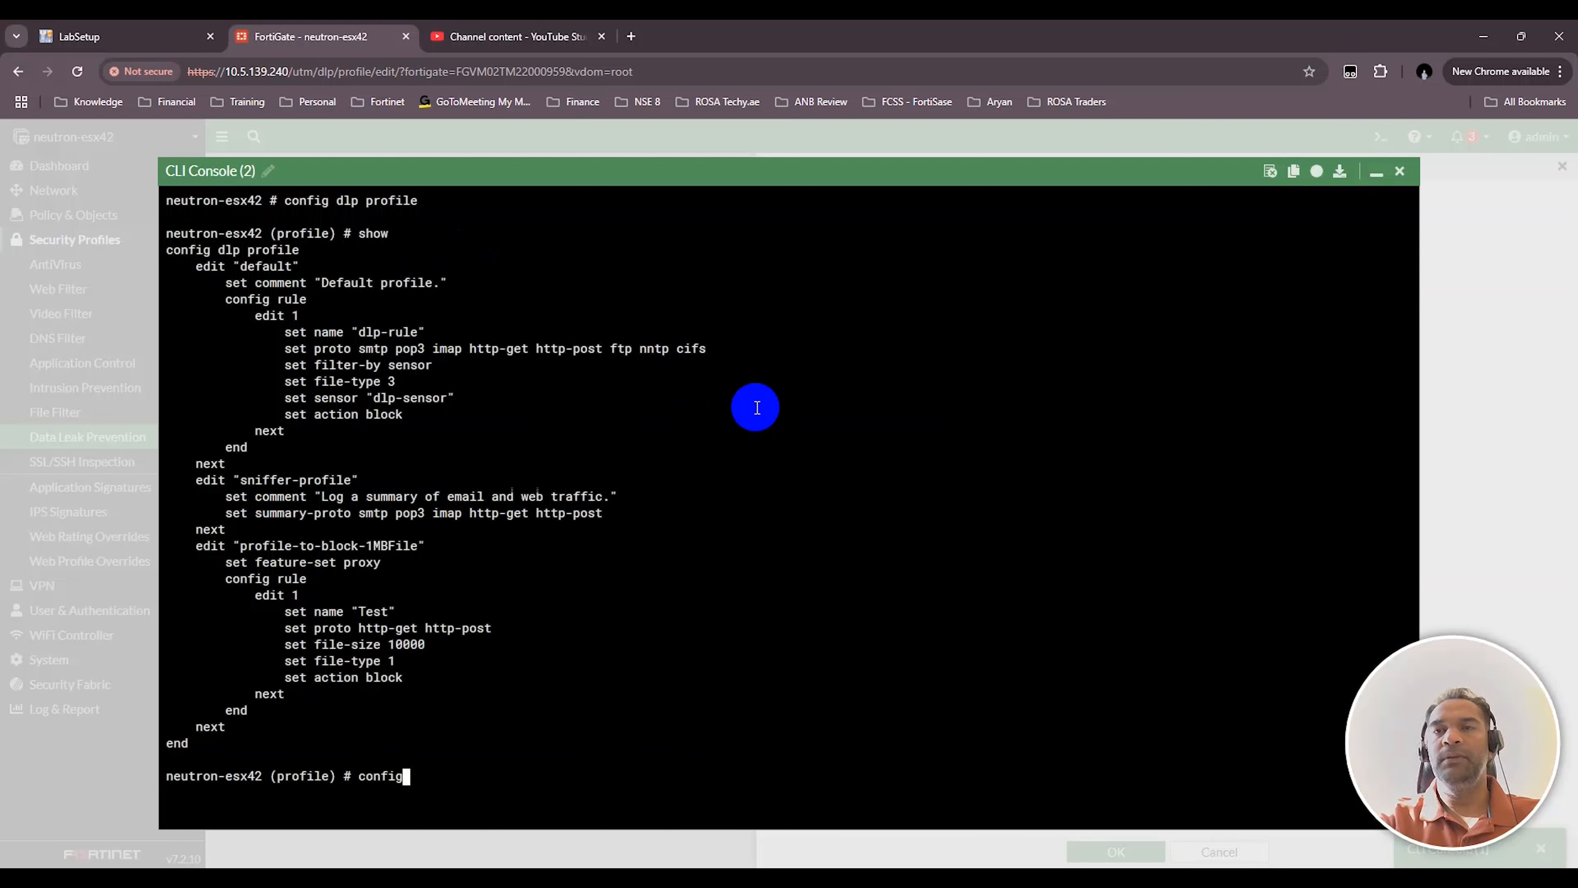
key(BackSpace)
key(BackSpace)
key(BackSpace)
key(BackSpace)
key(BackSpace)
key(BackSpace)
text(edit p)
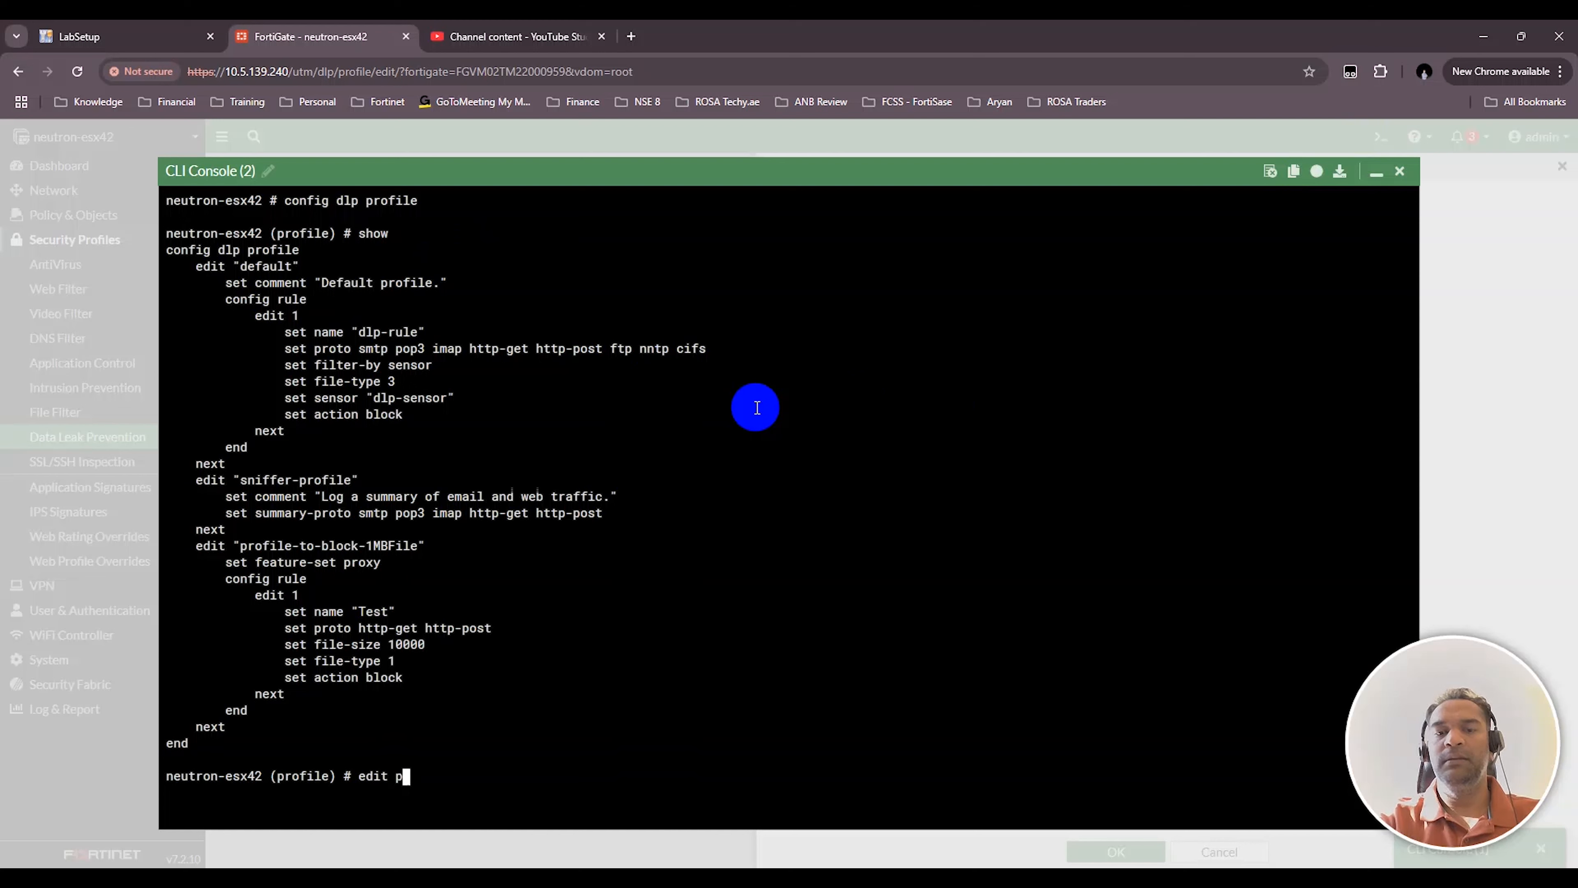
text(rofile-to)
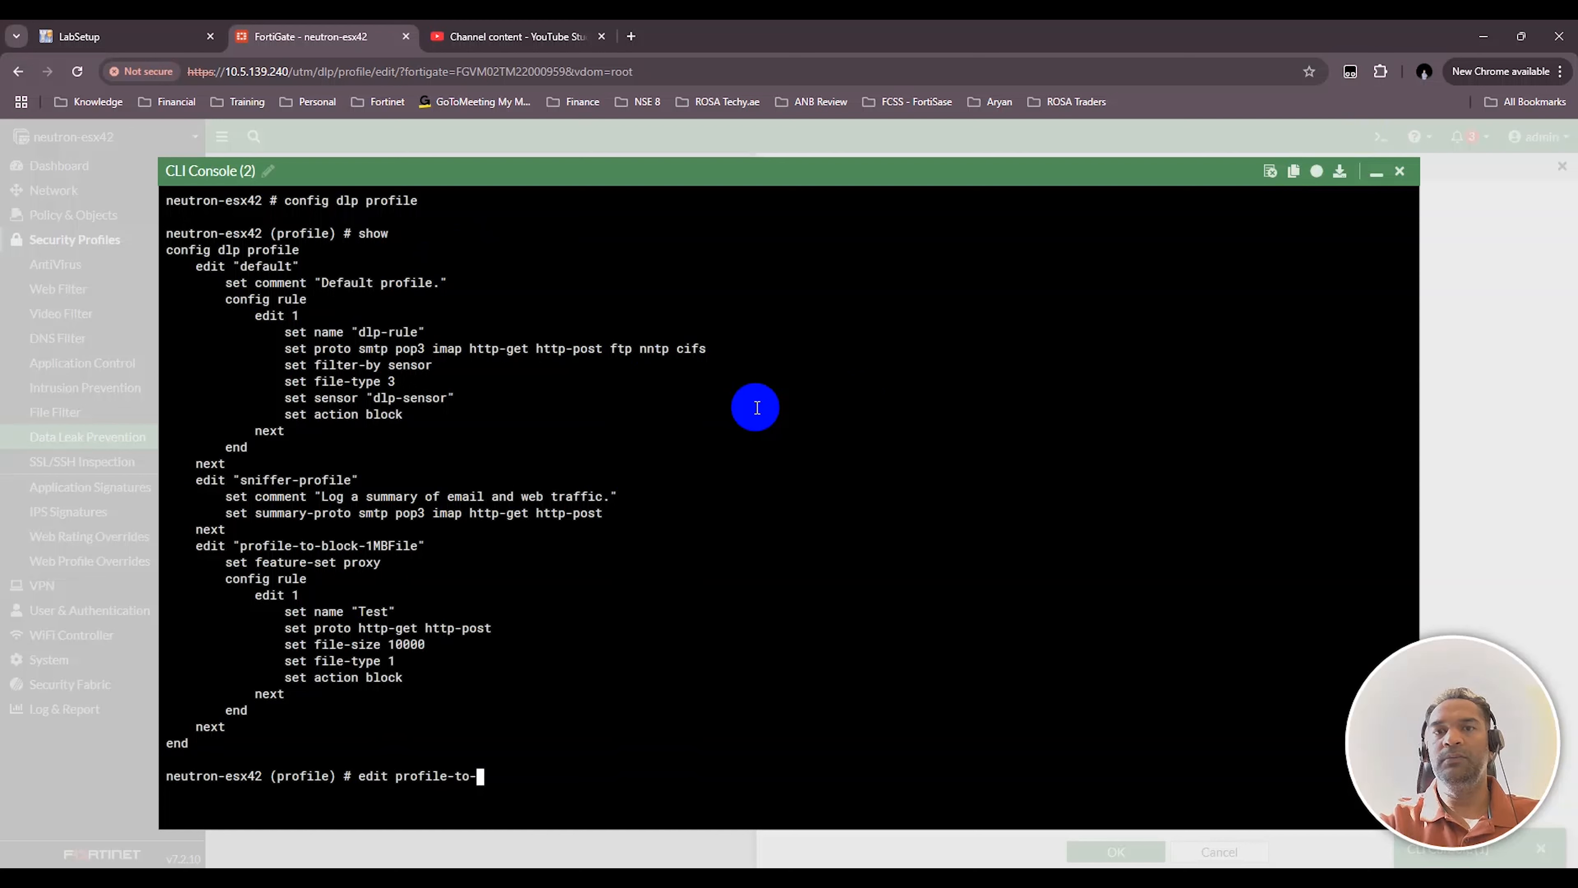
text(-block-10mb)
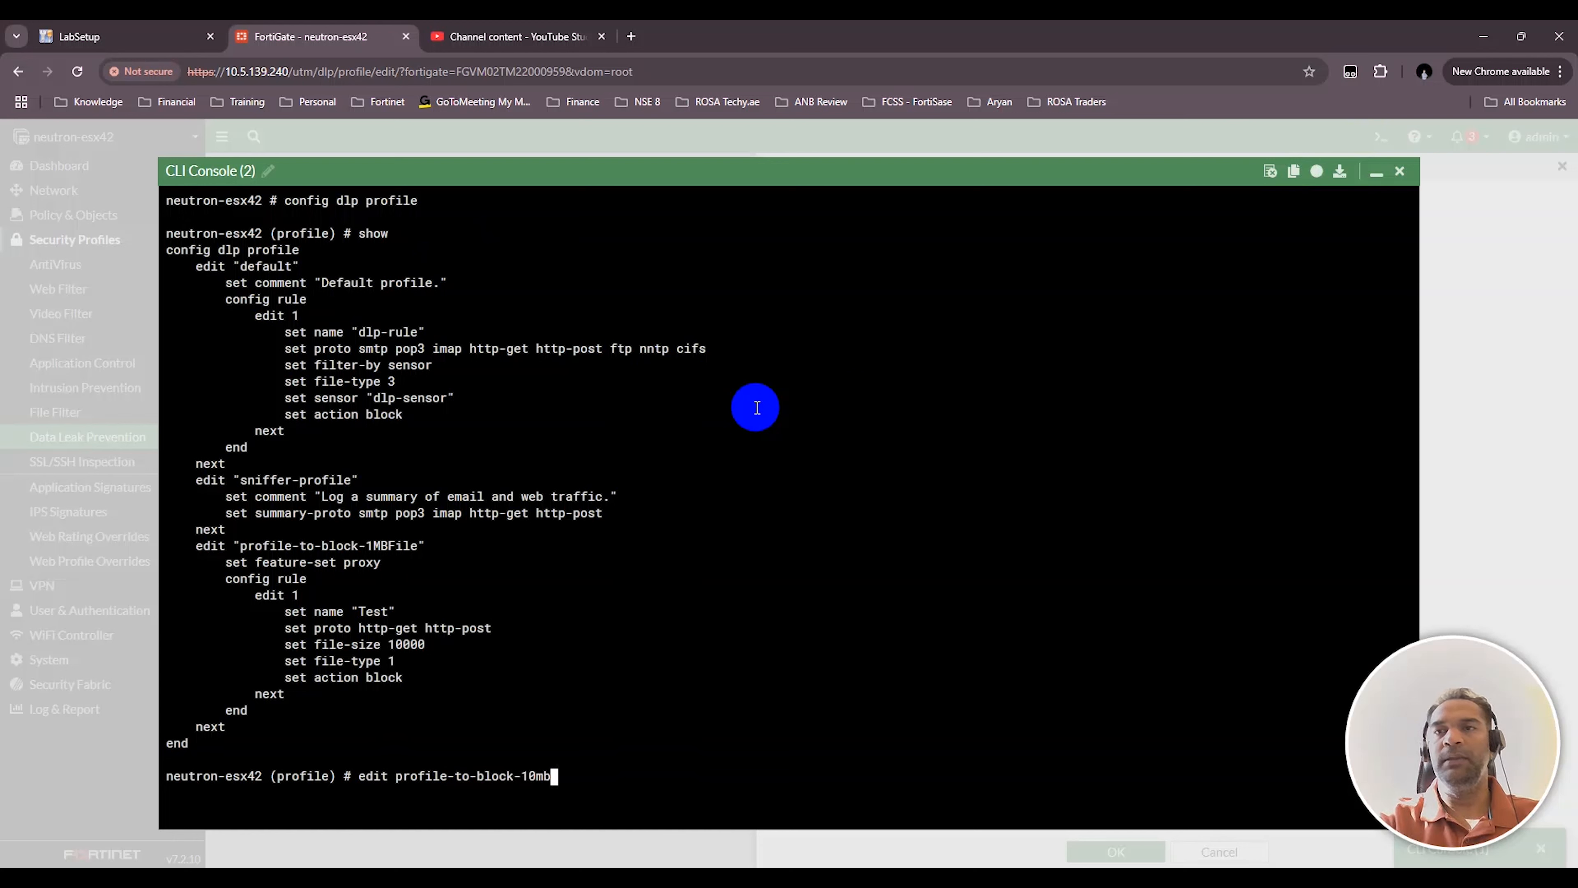
key(Return)
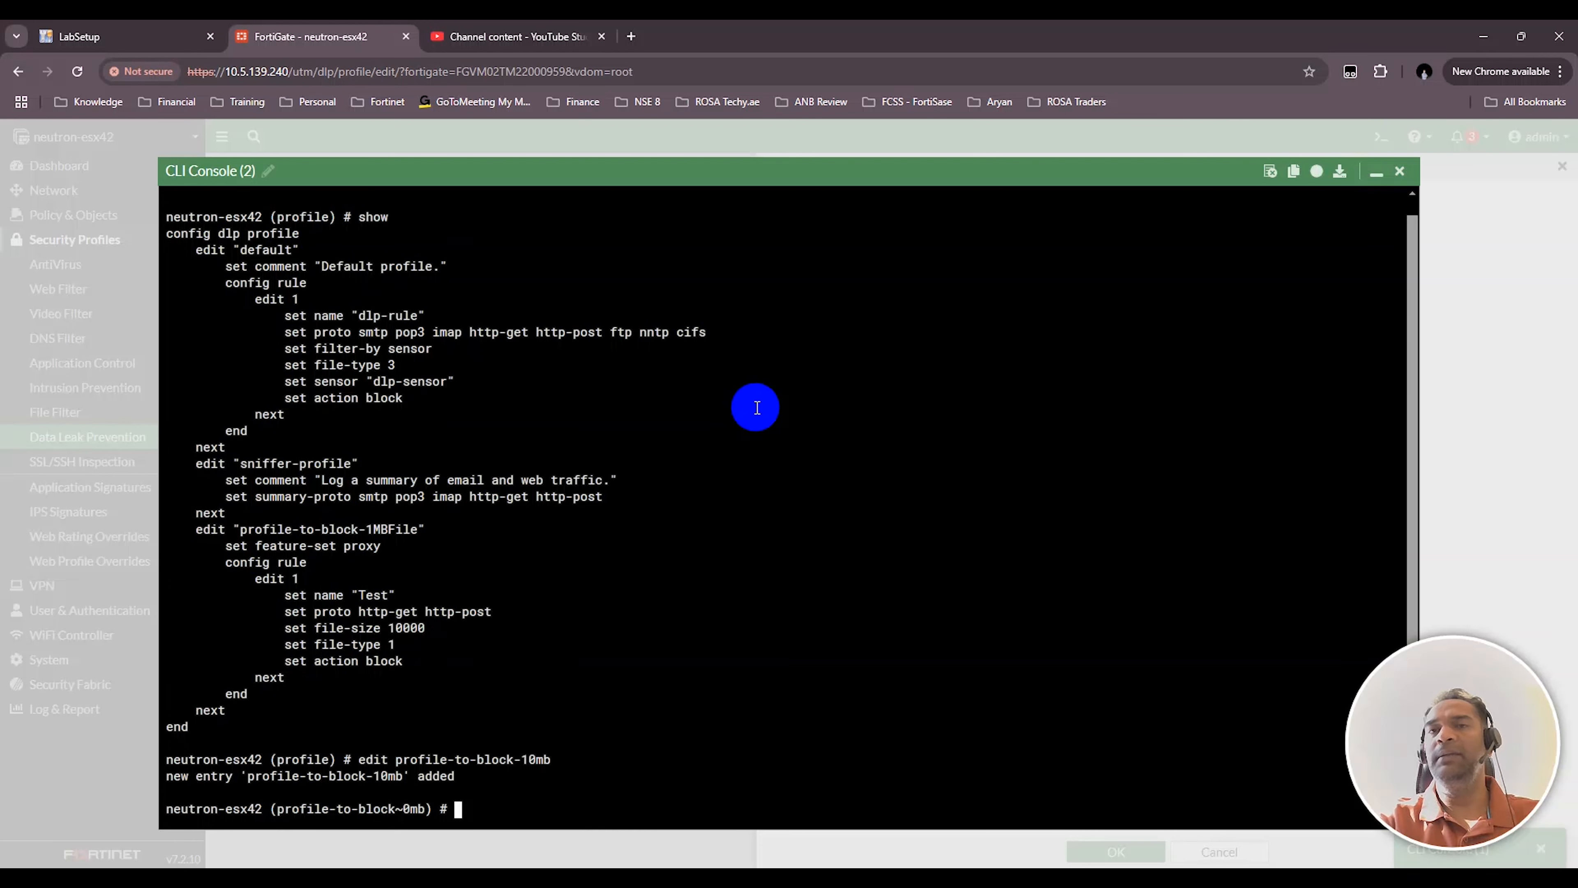
Step: Set the feature-set of profile-to-block-10mb to proxy
key(Return)
text(set feature-set )
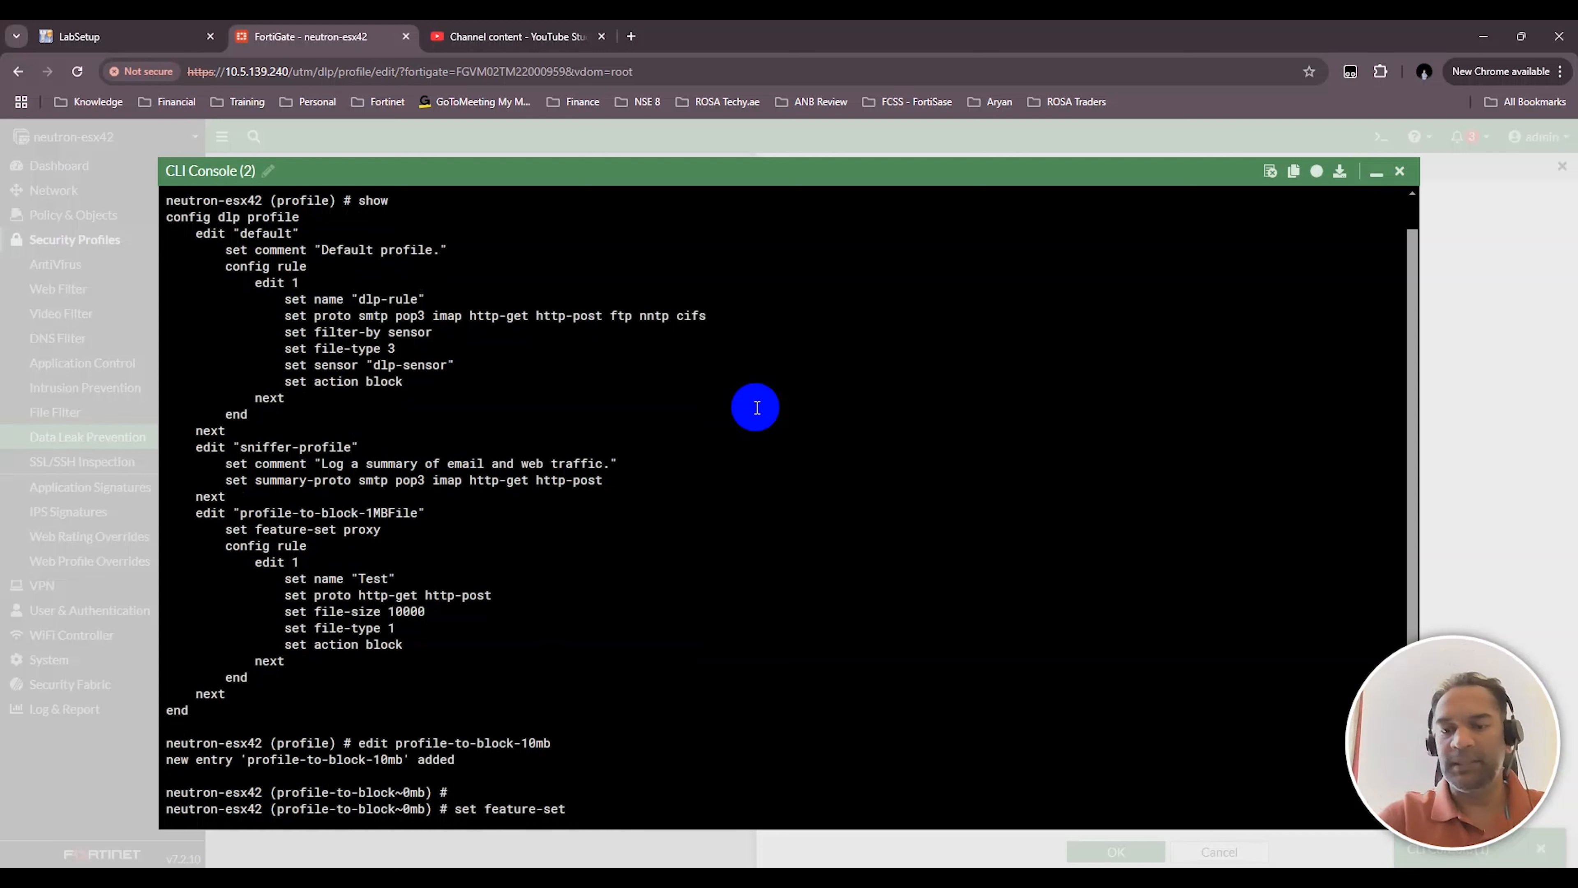
text(proxy)
key(Return)
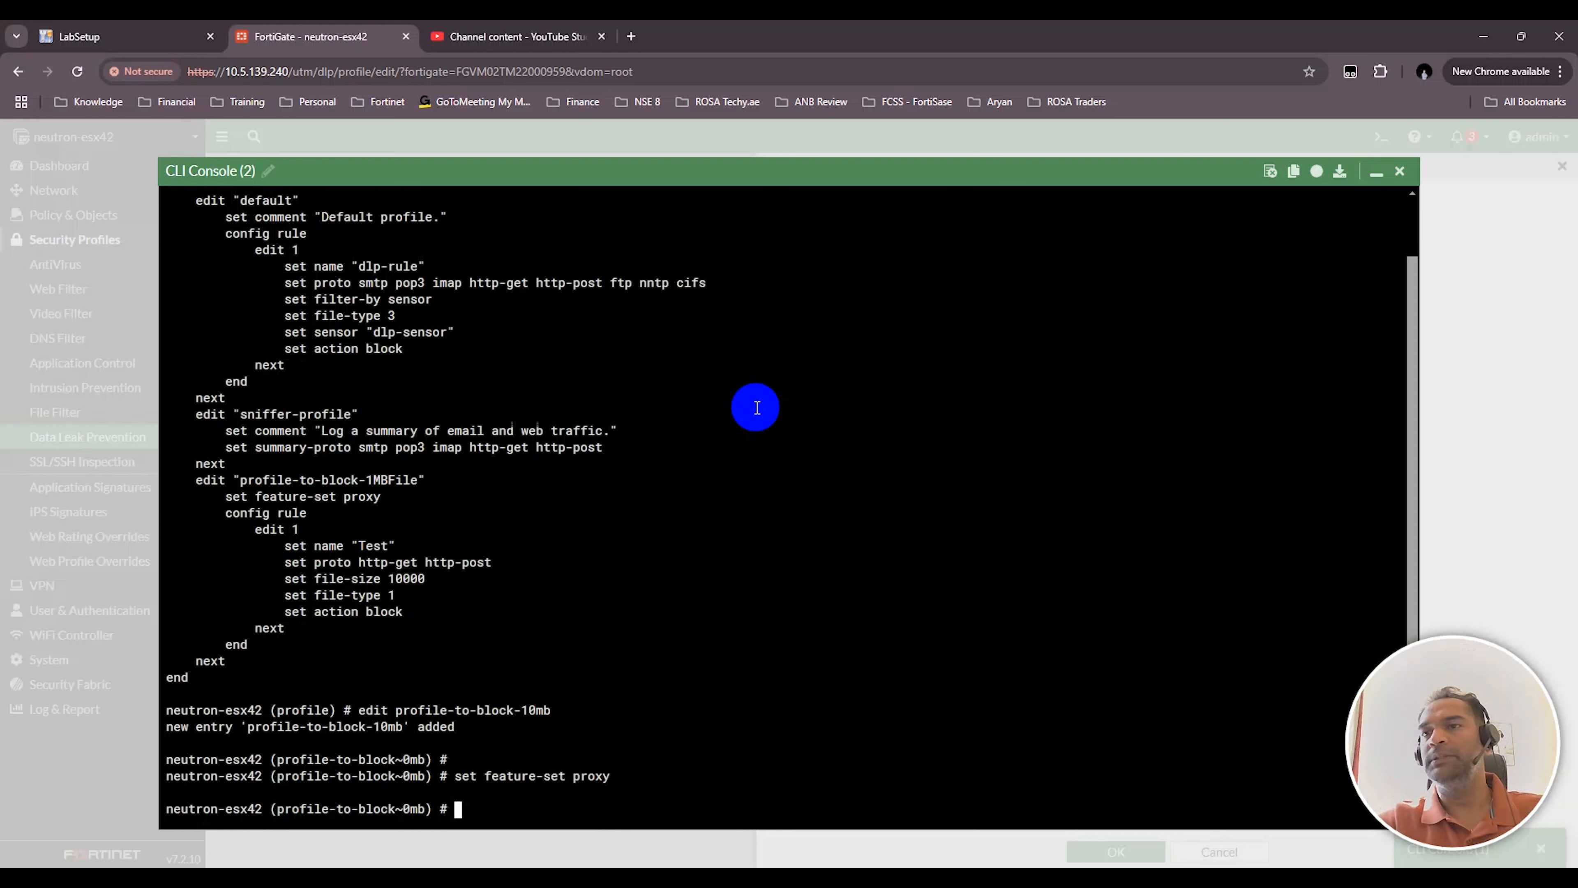
Step: Enter the profile's rule configuration with config rule and create rule entry 1 with the edit command
text(config)
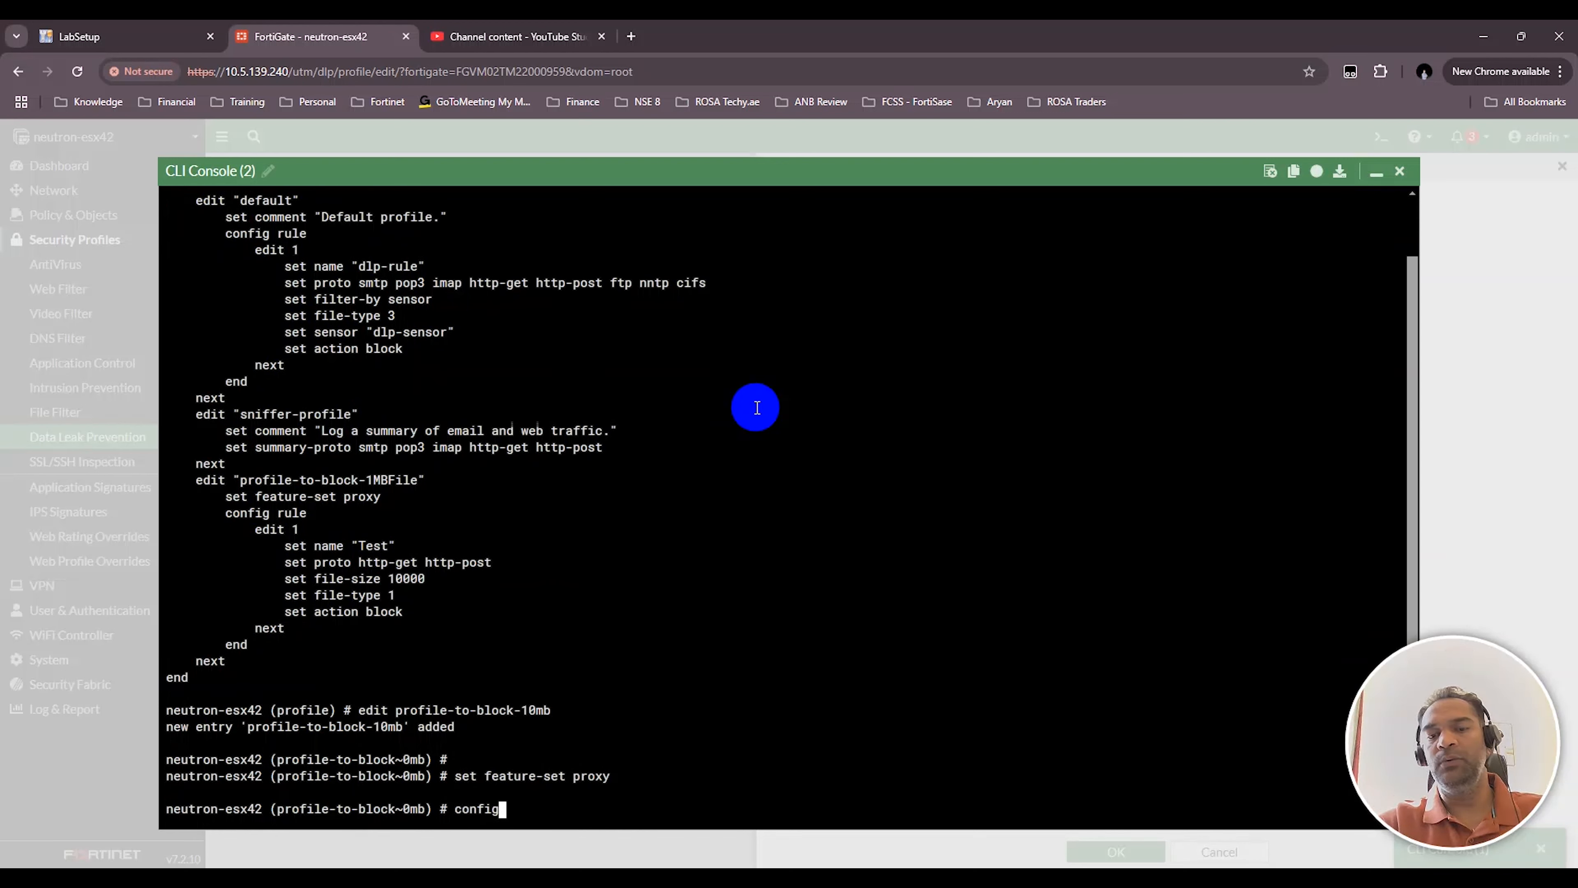
text( rule)
key(Return)
text(edit 1)
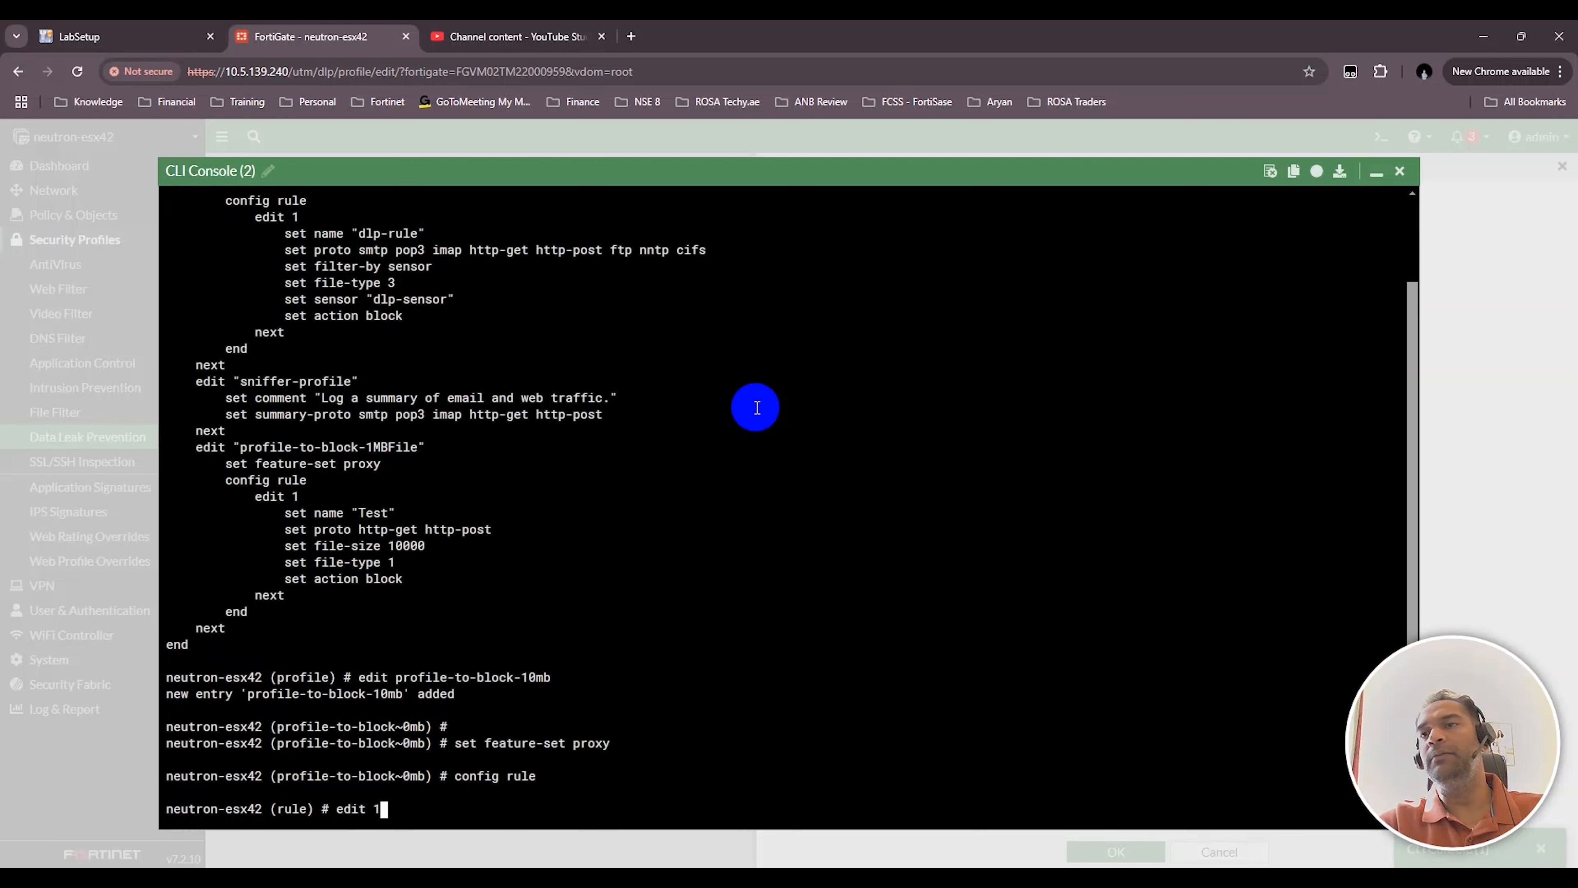
key(Return)
Step: Name rule entry 1 block10mbrule with the set name command
text(name )
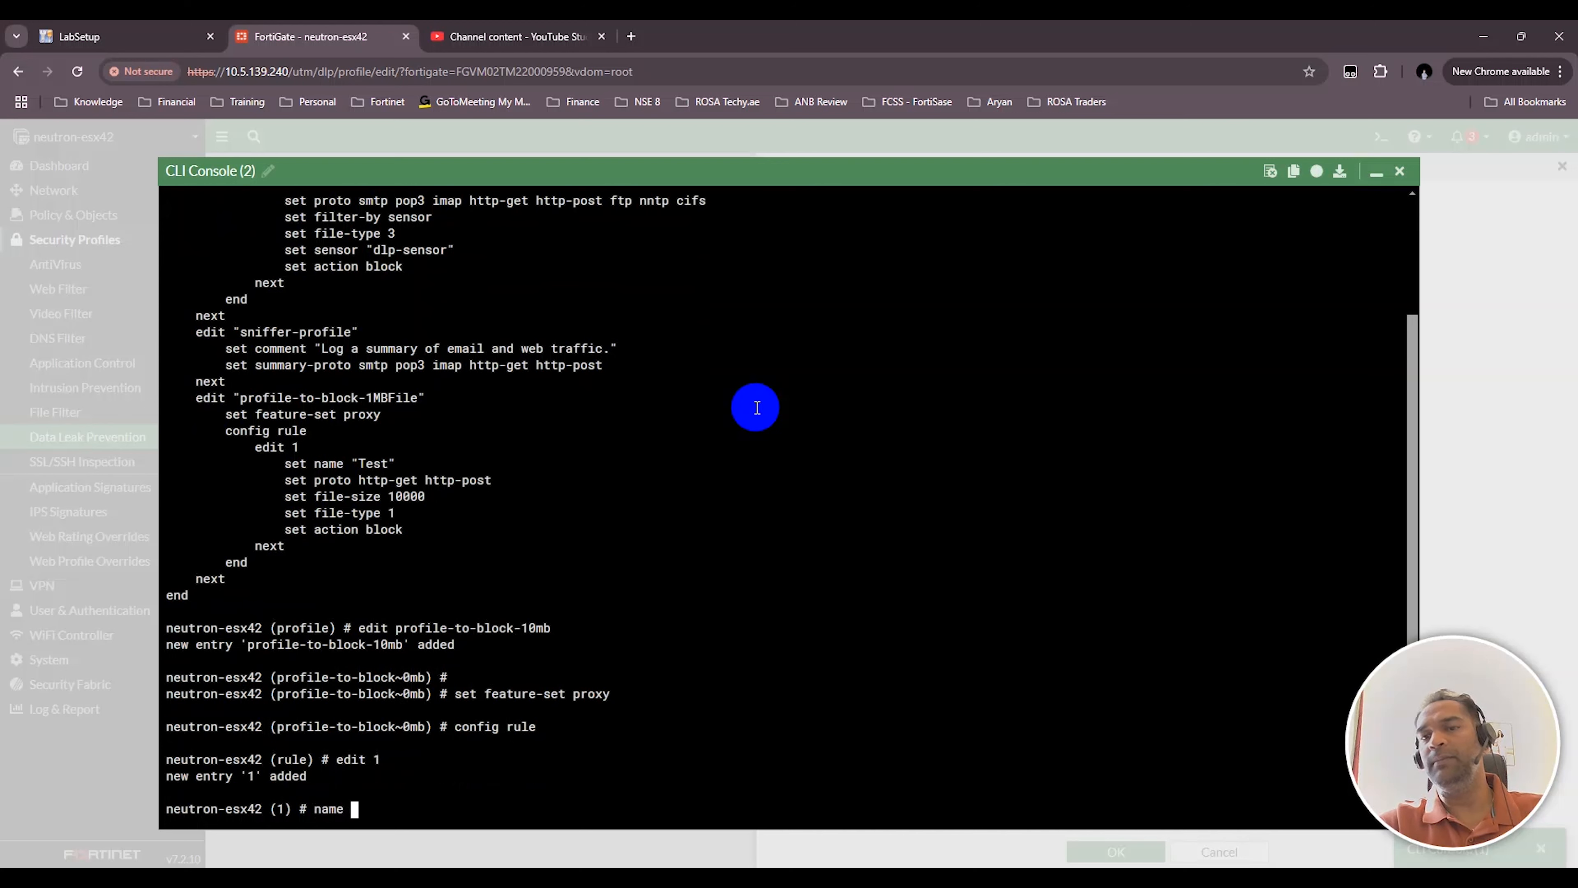
text(block10mb)
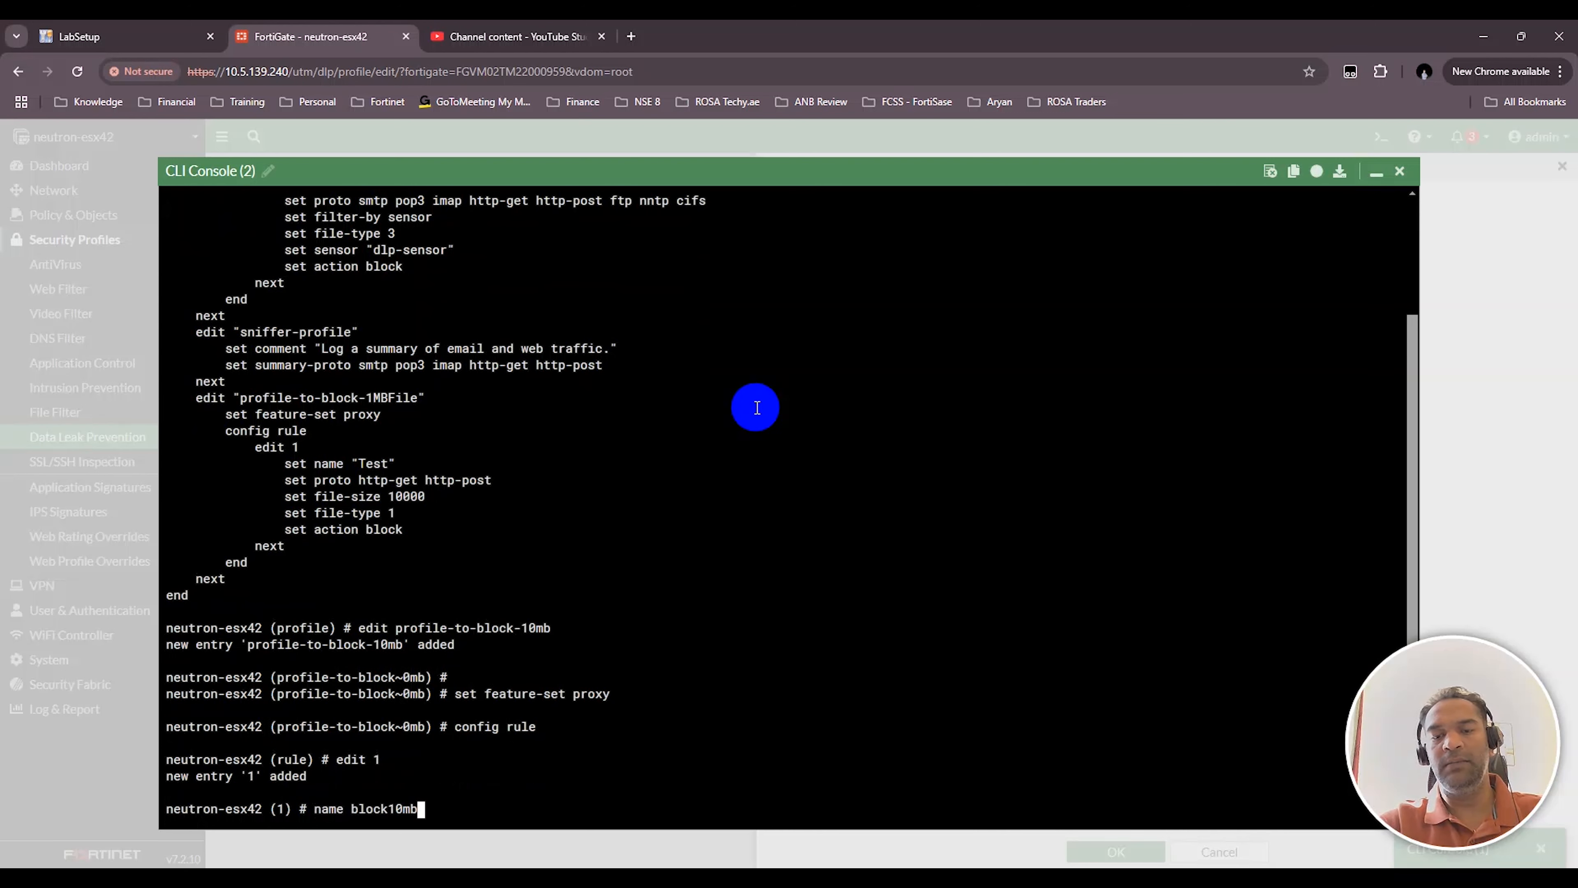
text(rule)
key(Return)
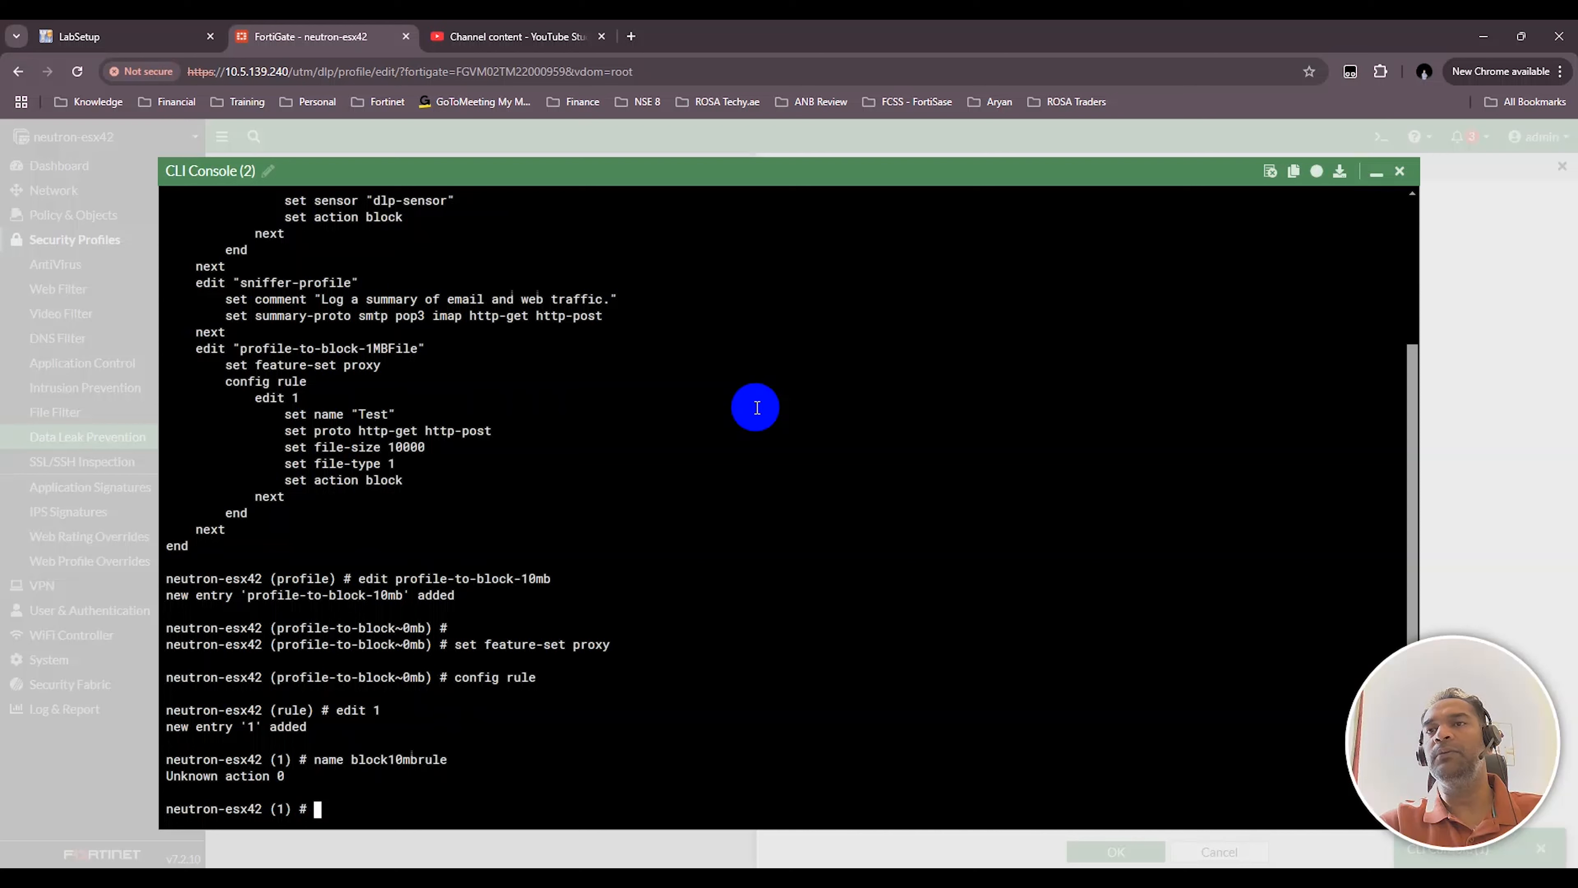
text(set name)
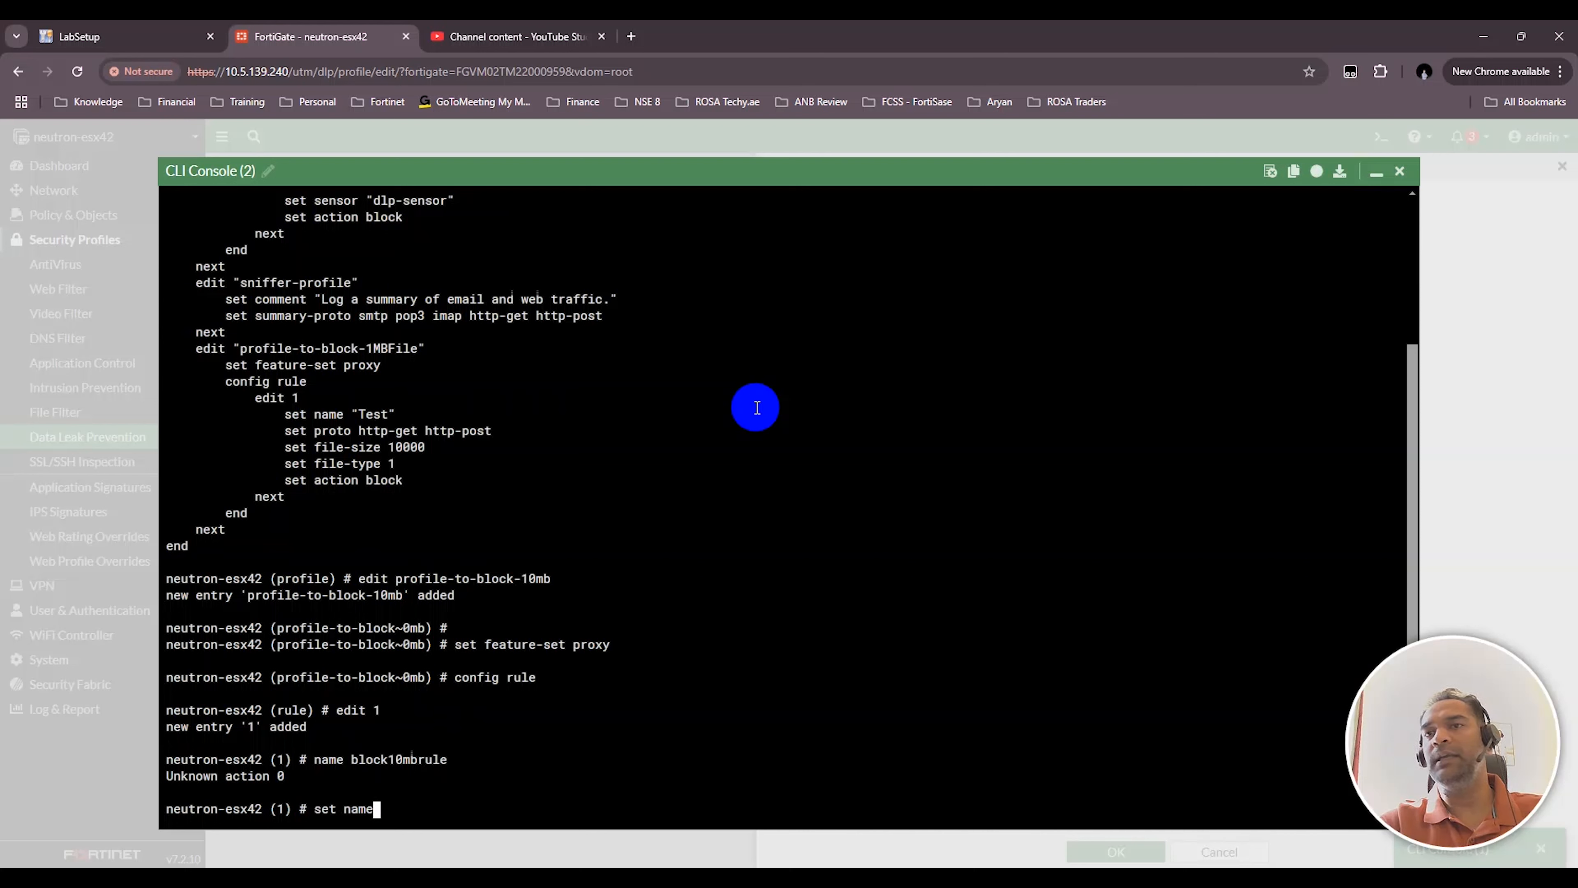
text( block10mbrule)
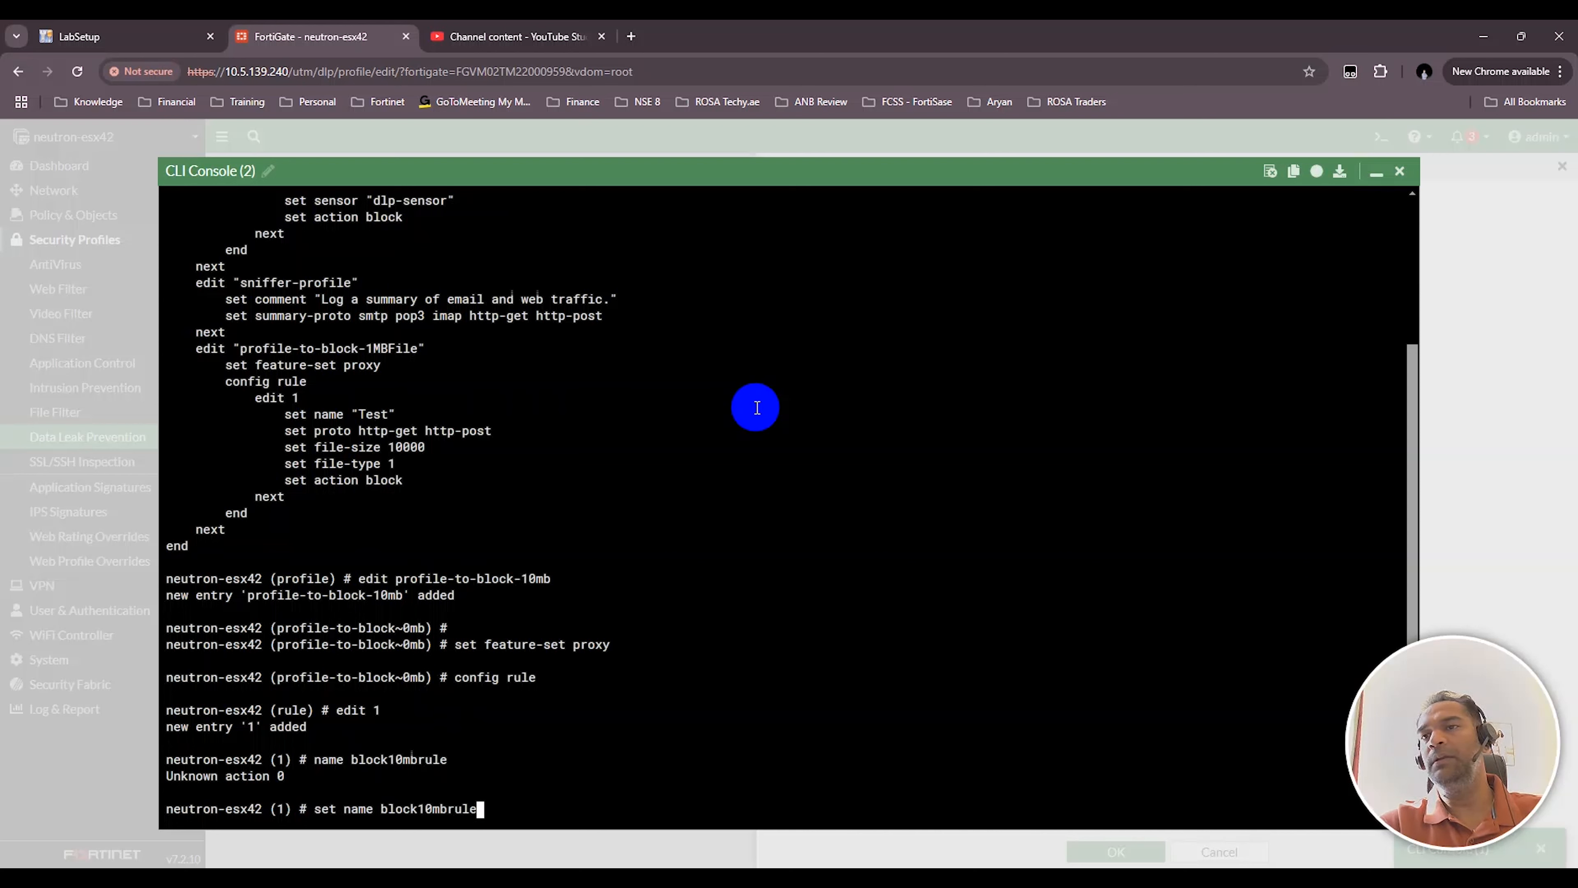
key(Return)
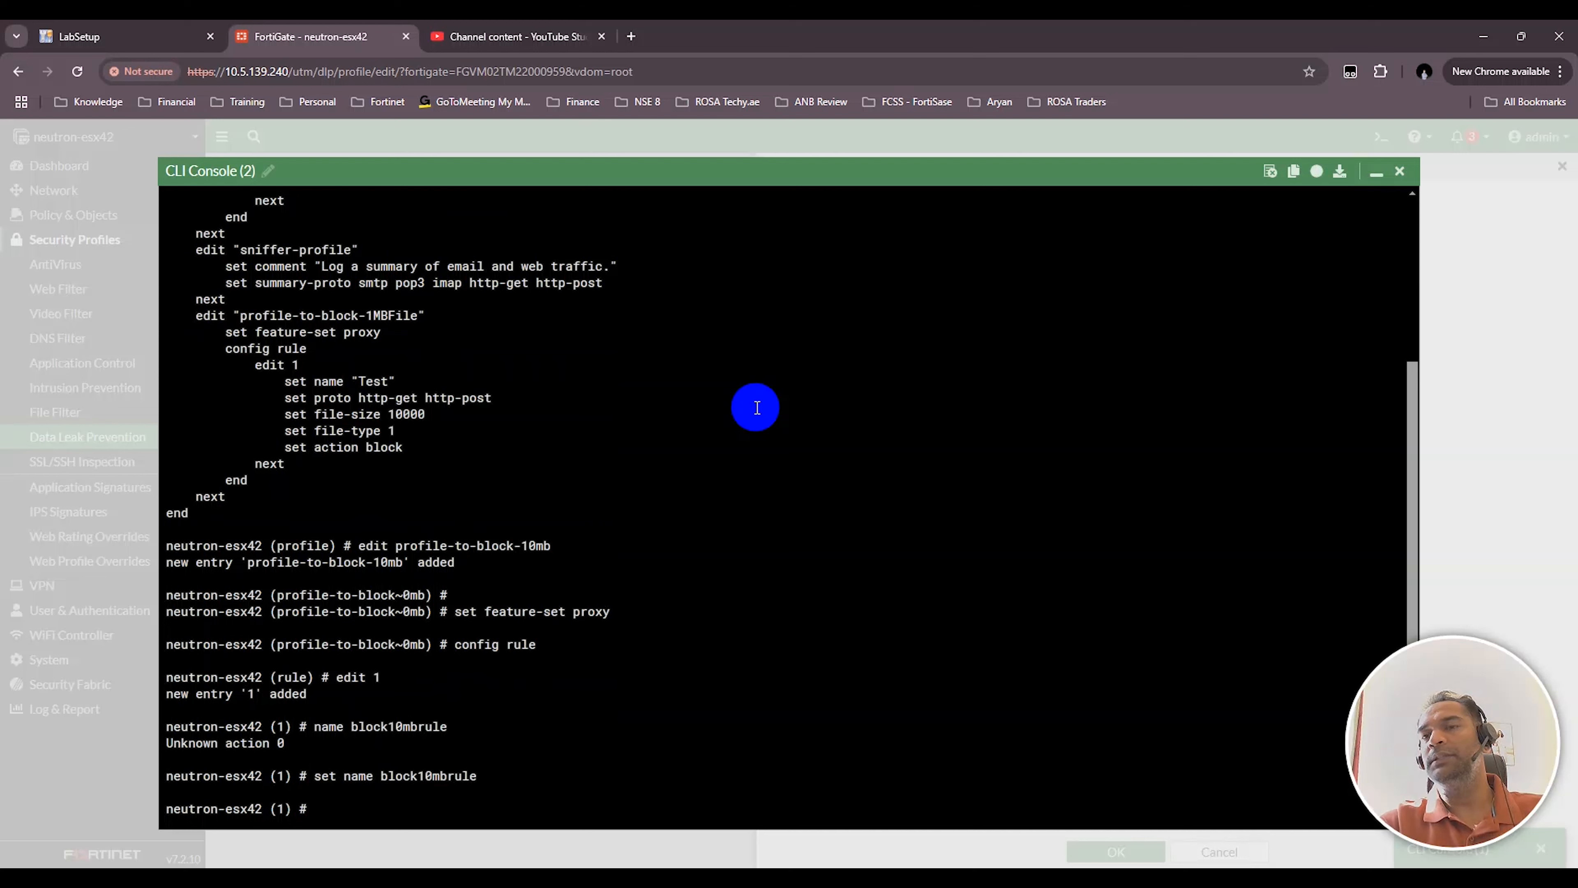
Step: Set the rule's protocols to http-get and http-post with the set proto command
text(set proto )
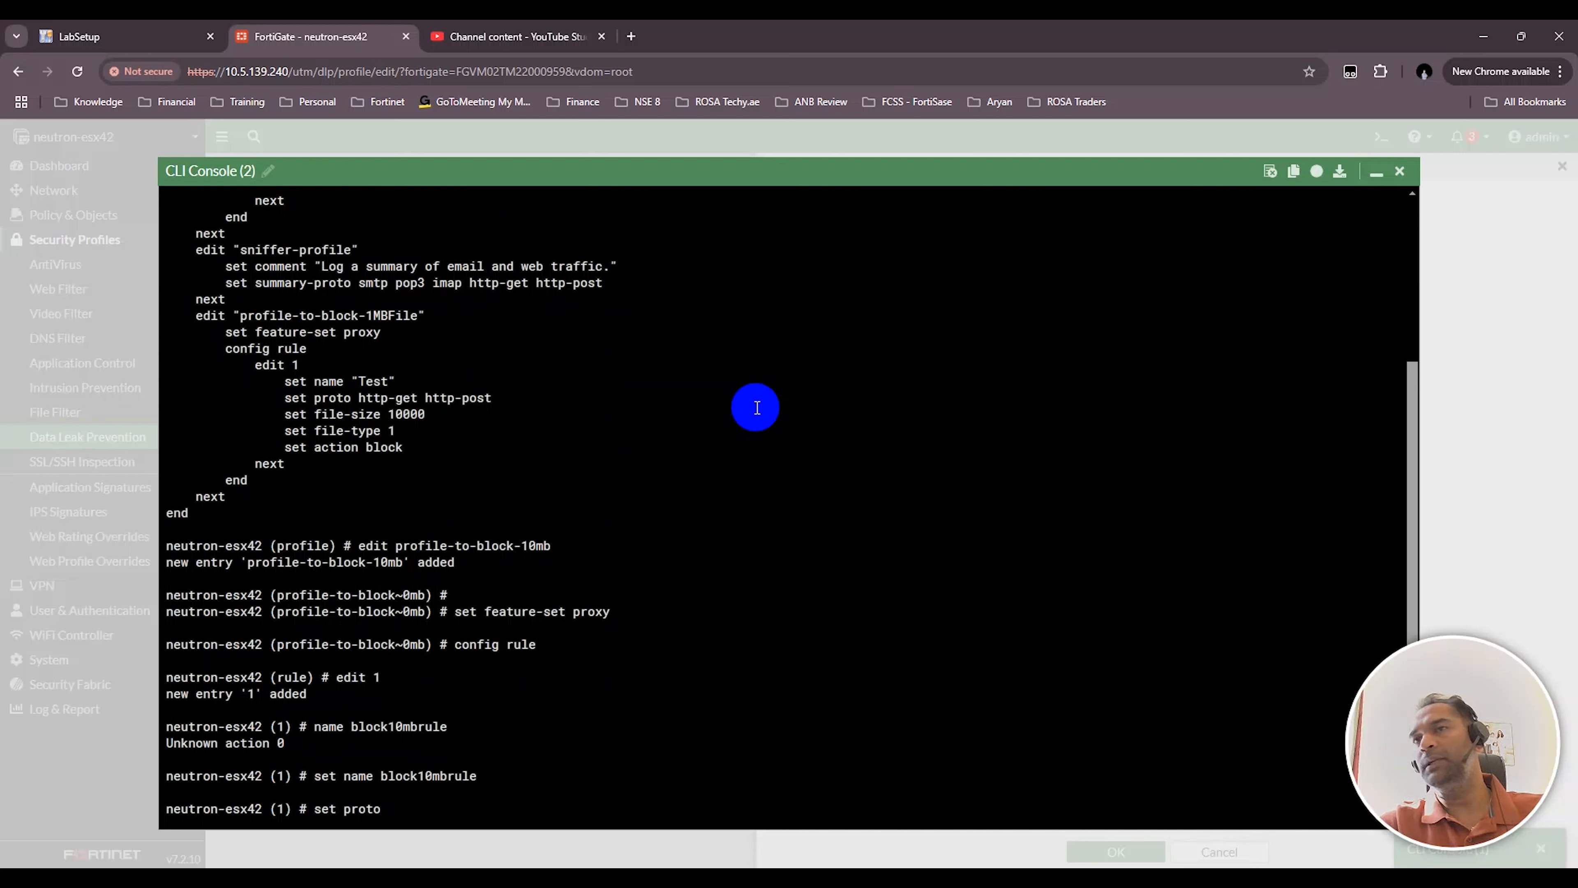
text(http)
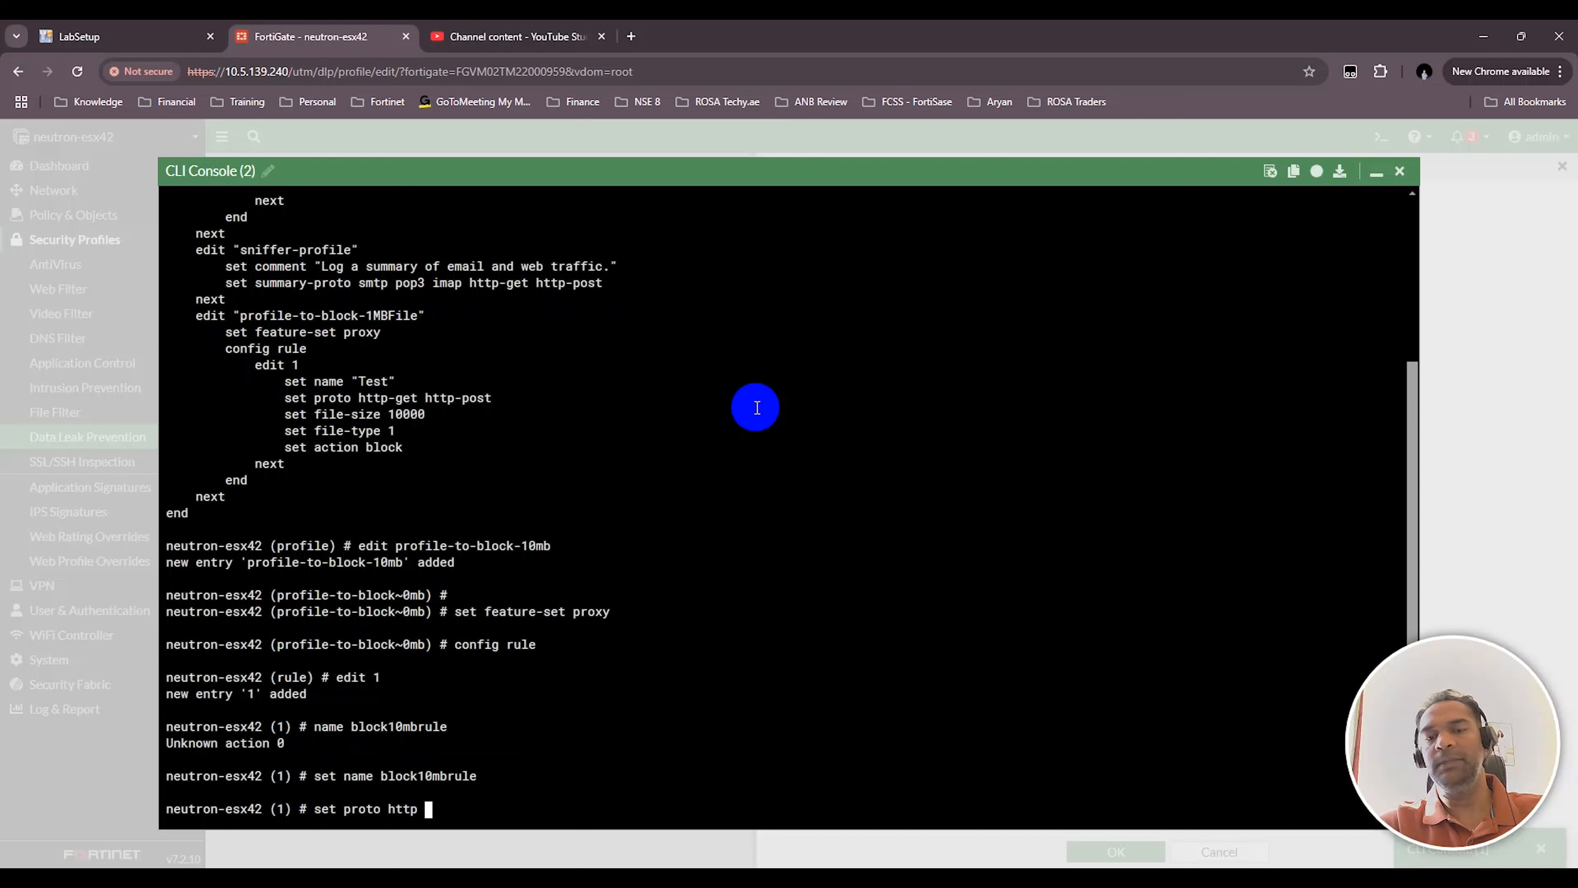
key(Tab)
text(-get http-post)
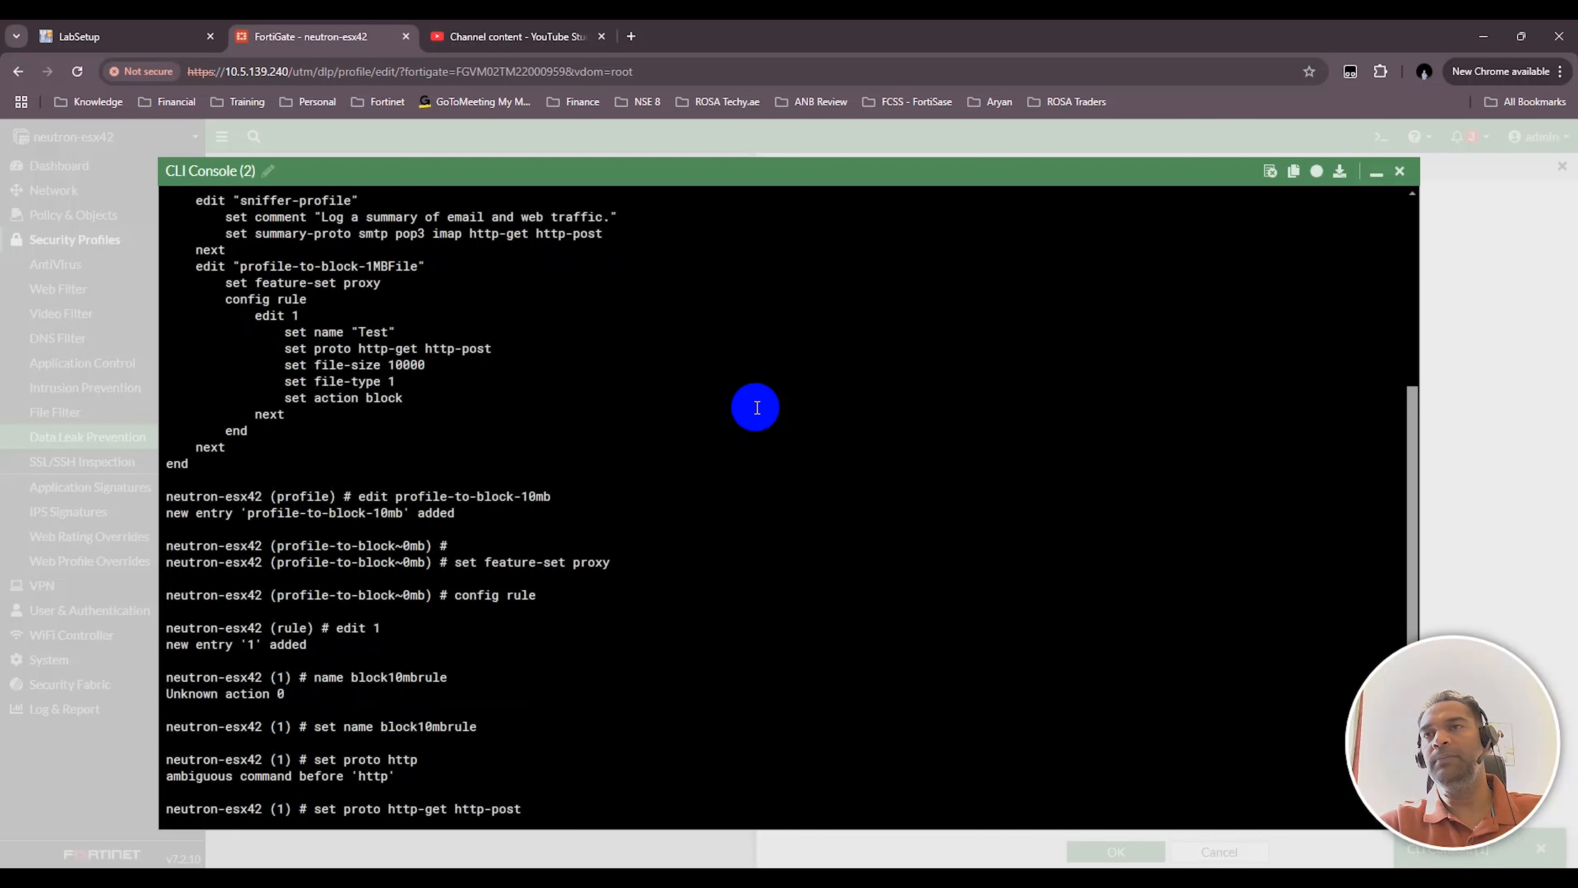
key(Return)
Step: Set the rule's file-size to 10000
text(set filter-by)
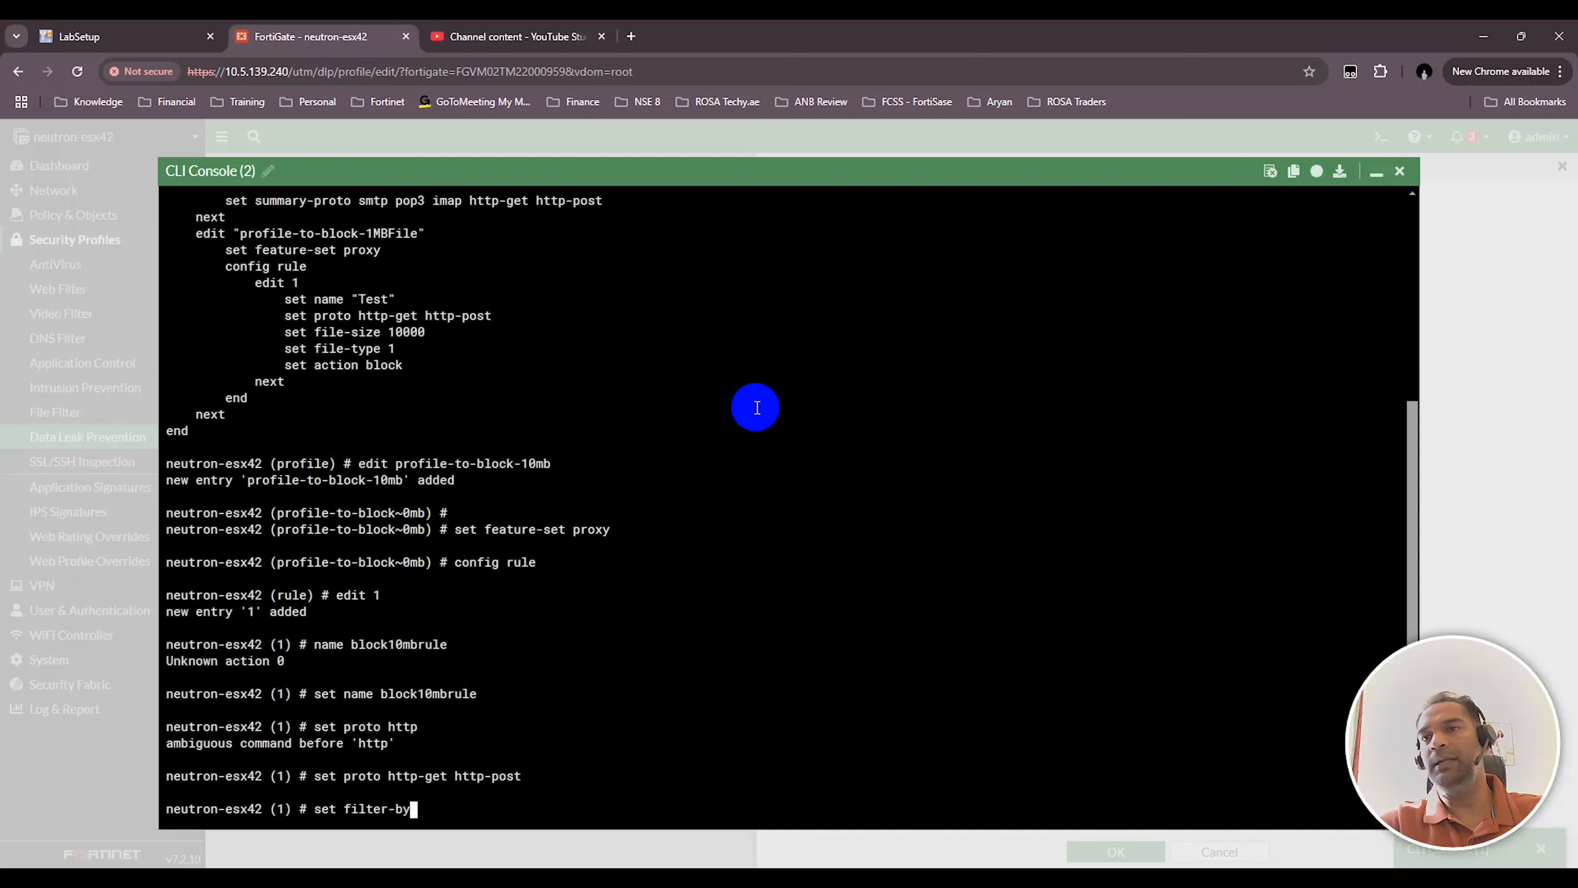
key(Tab)
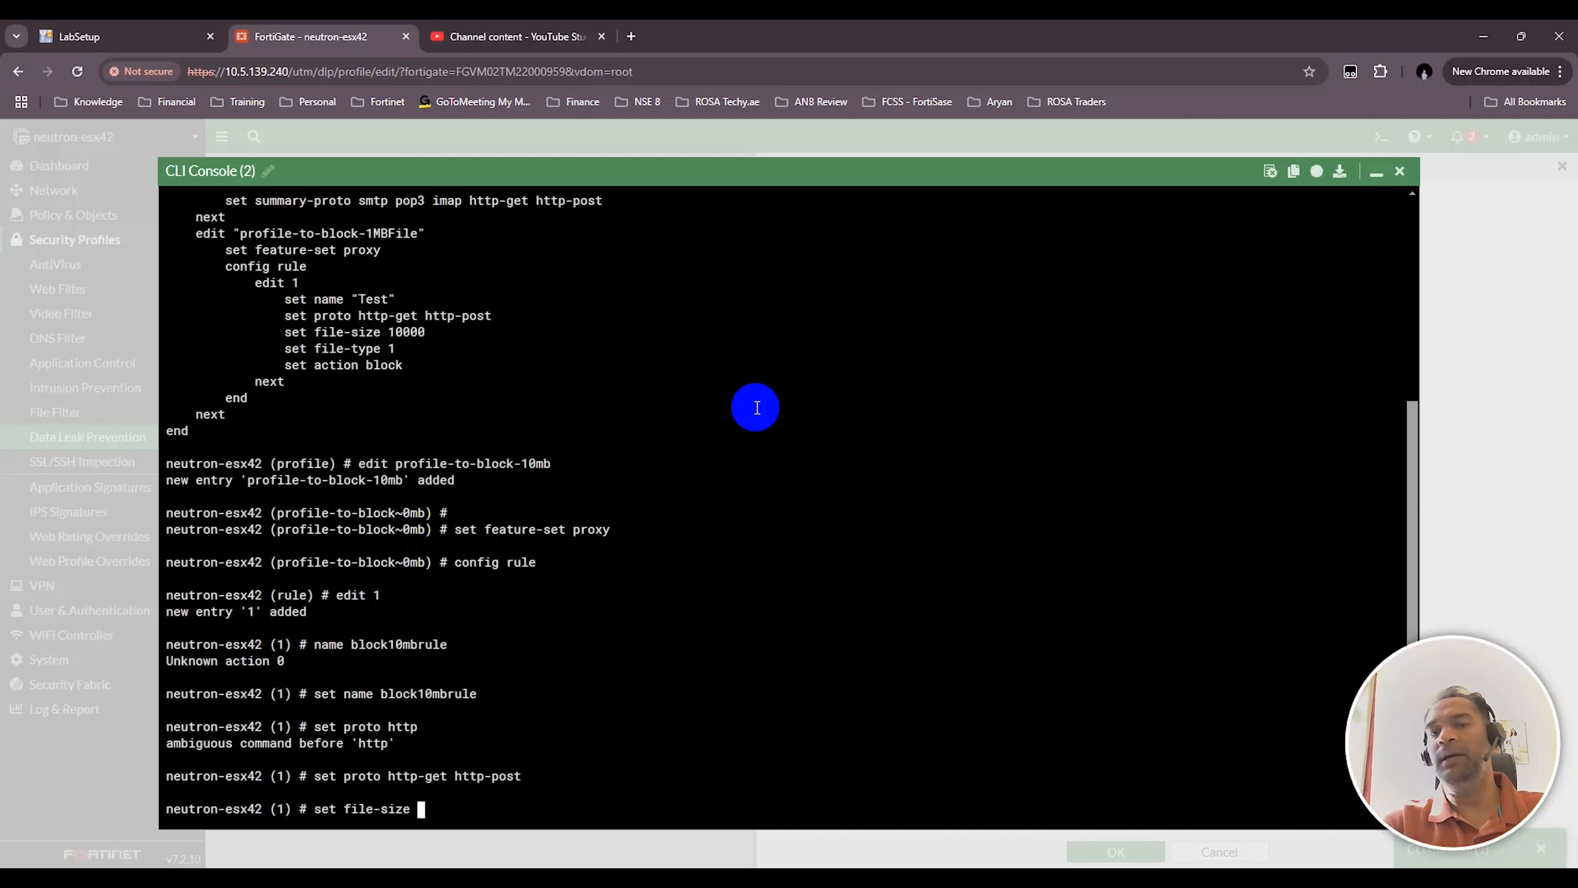
text(10000)
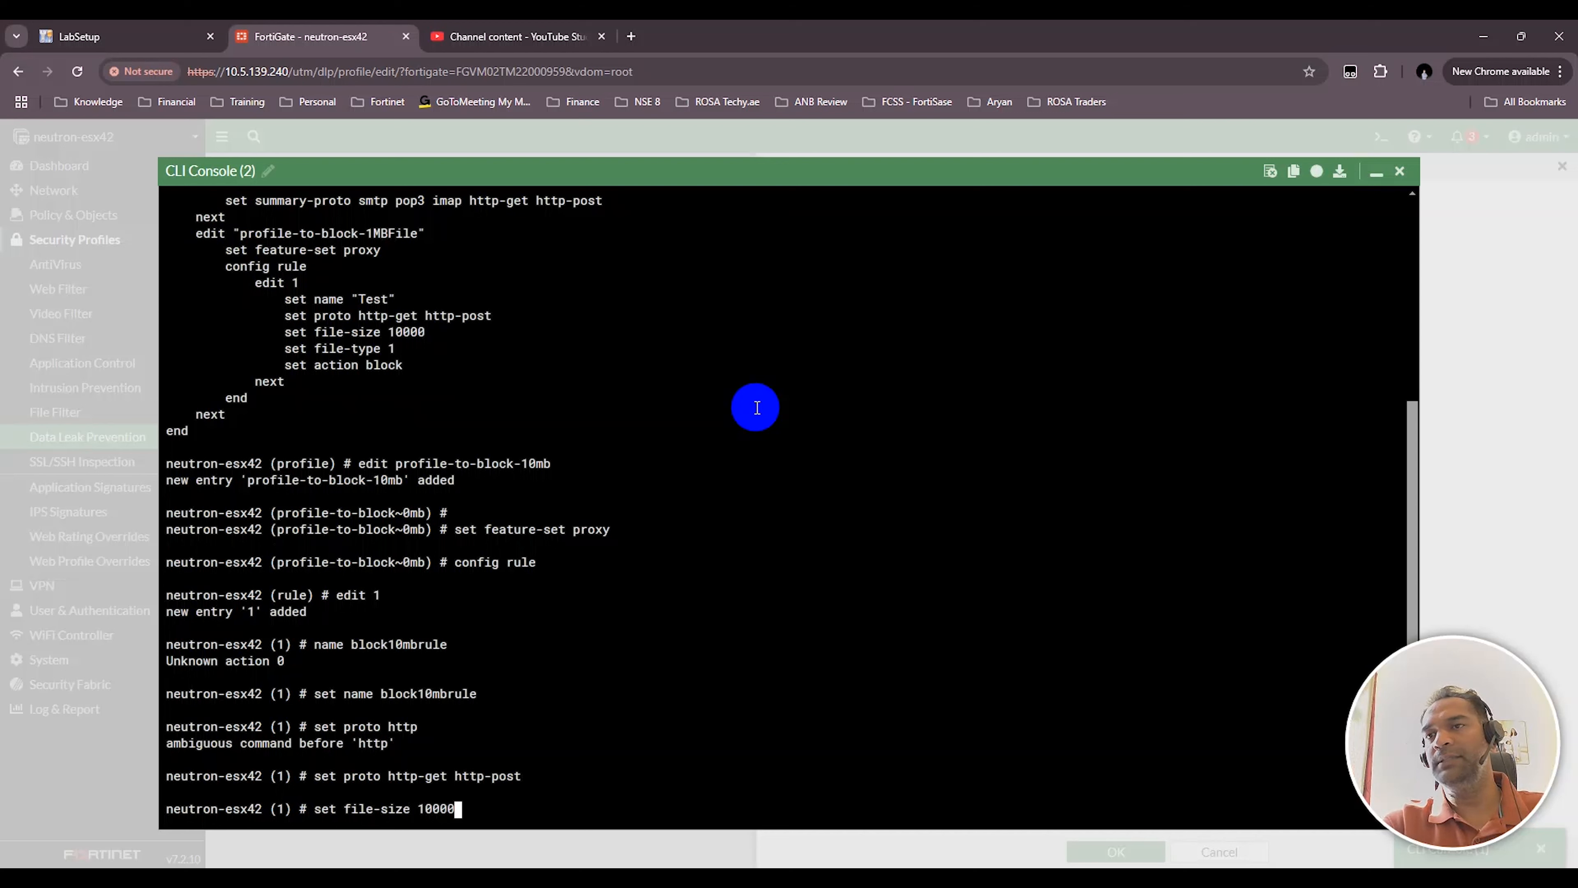
key(Return)
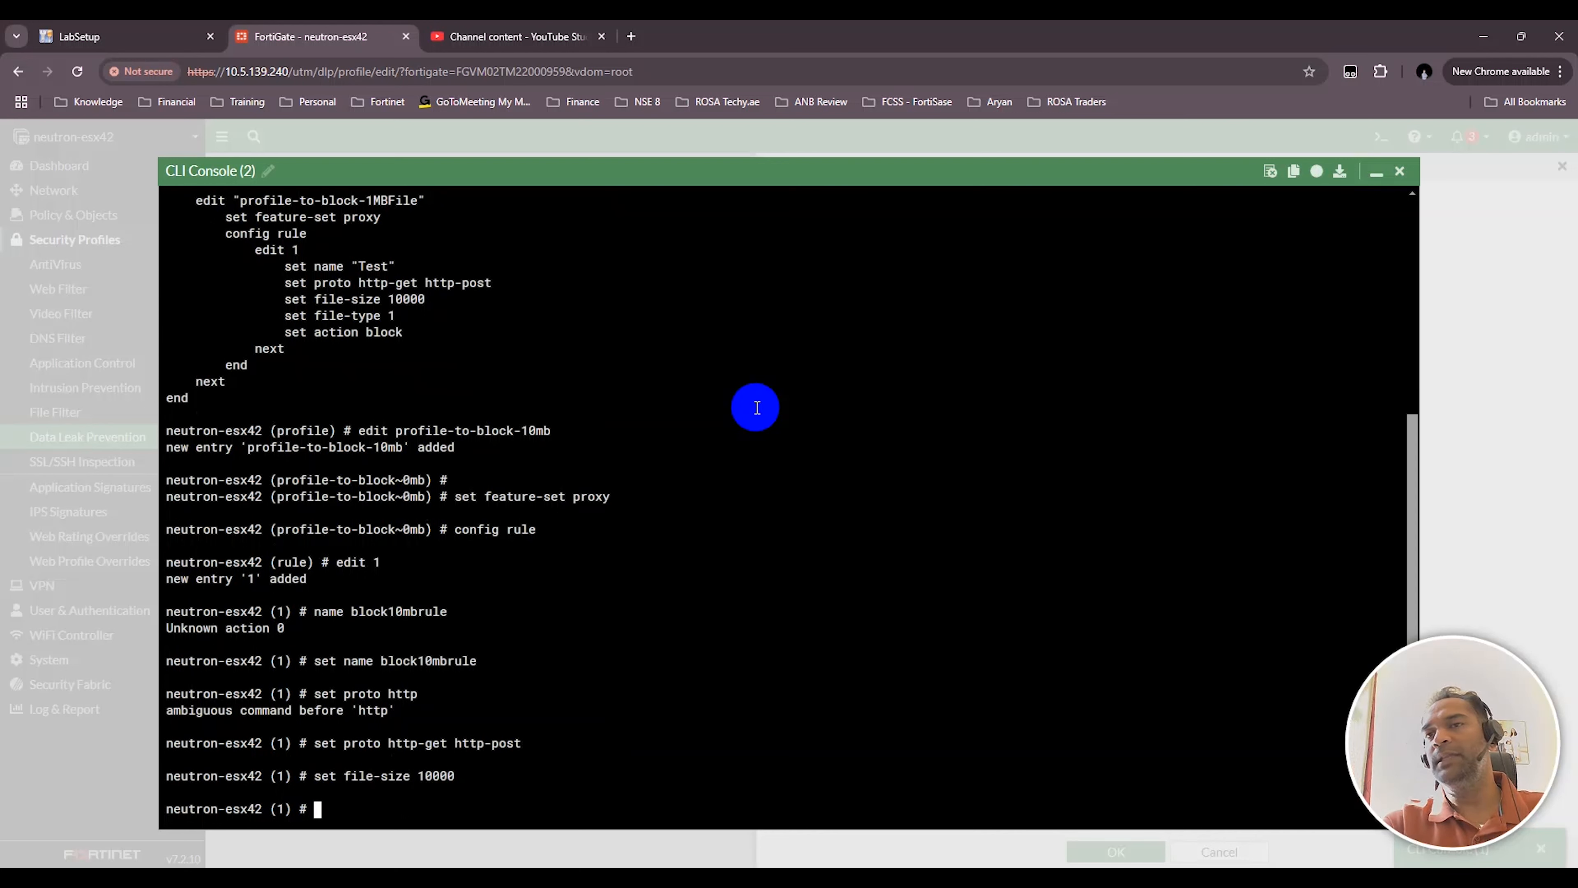
Step: Set the rule's action to block and its file-type to 1
text(set action block)
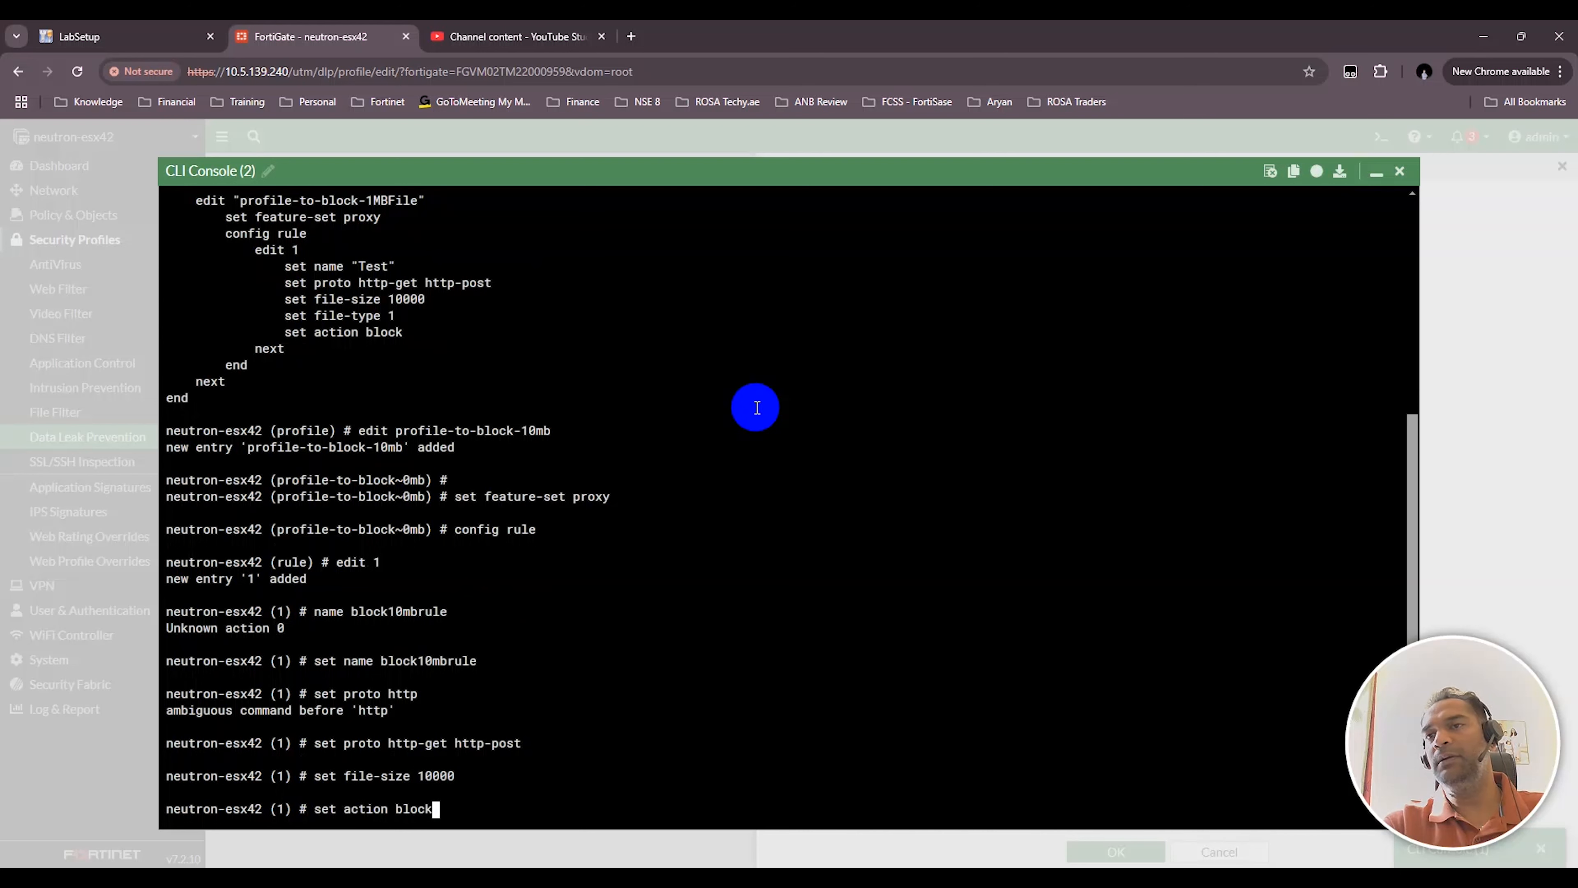
key(Return)
text(se)
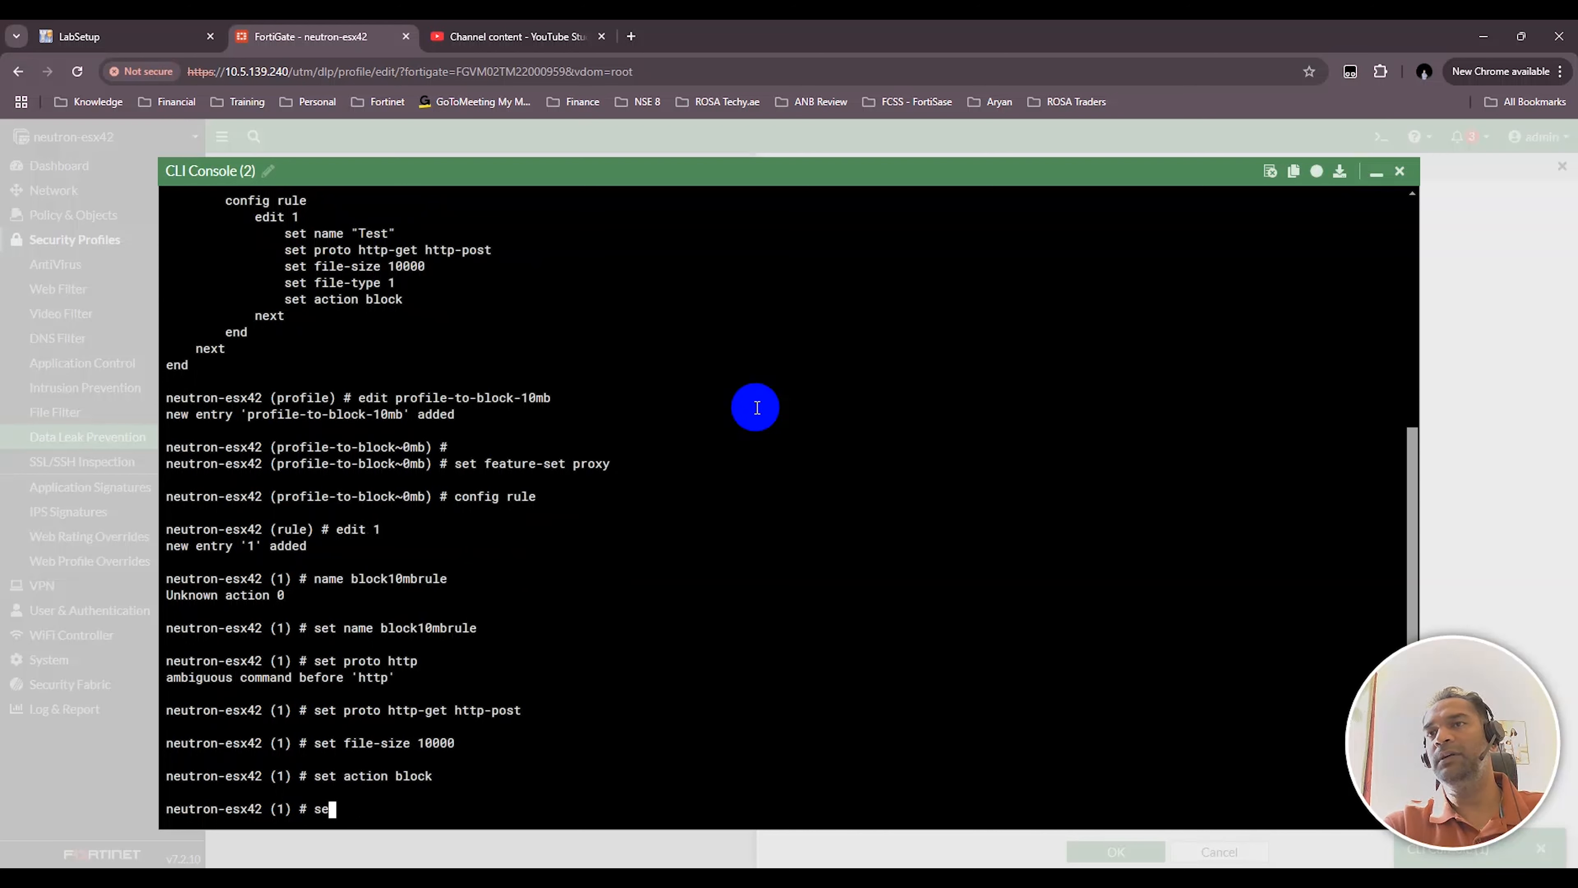
text(t file-type 1)
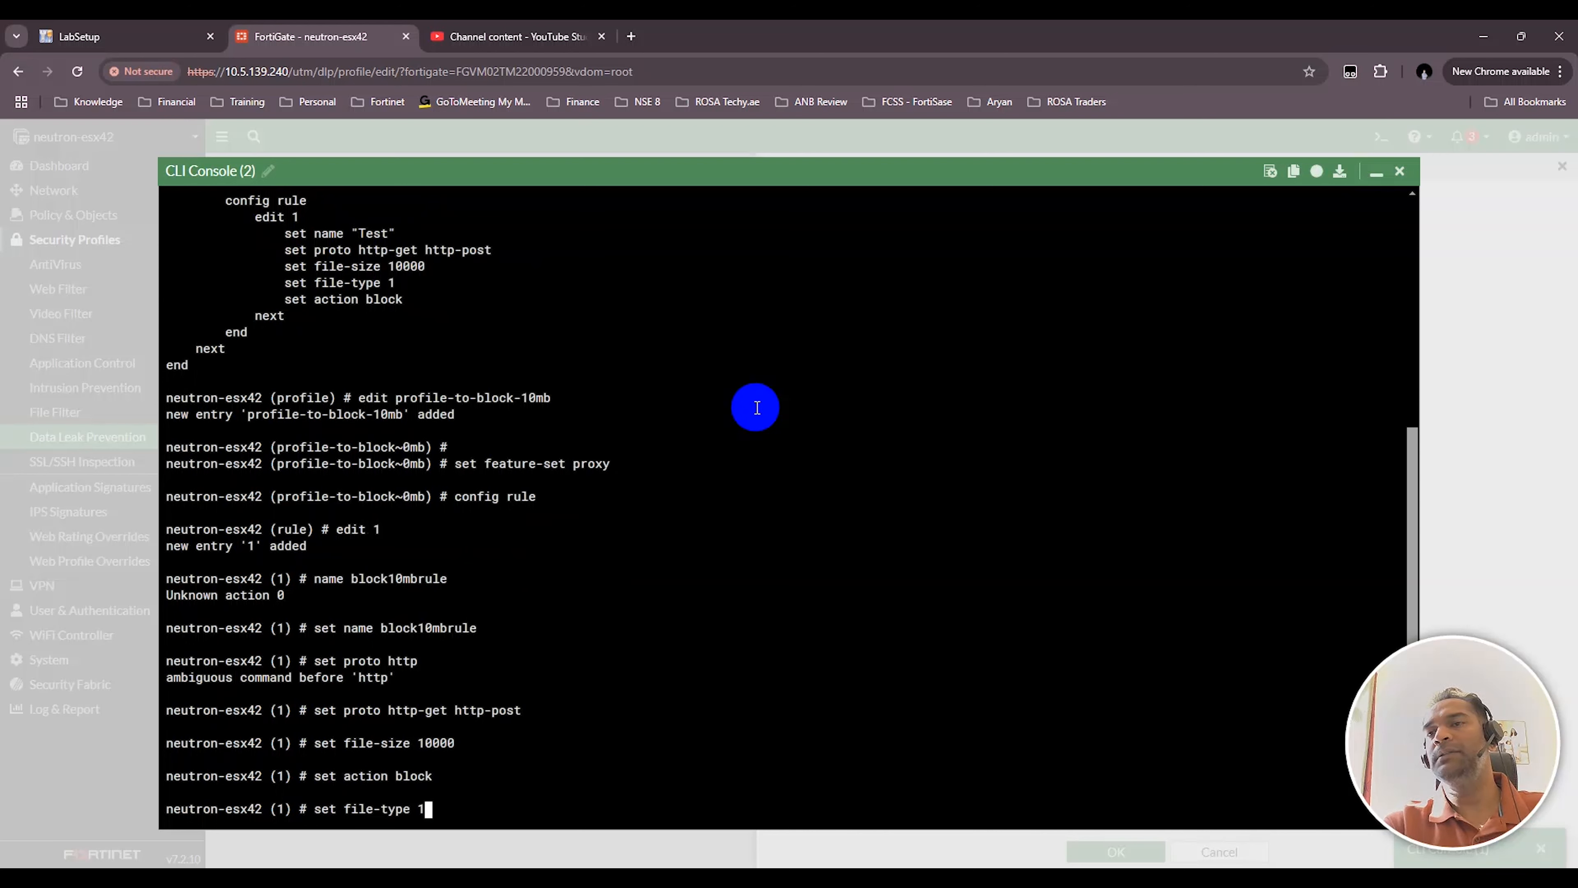
key(Return)
key(Return)
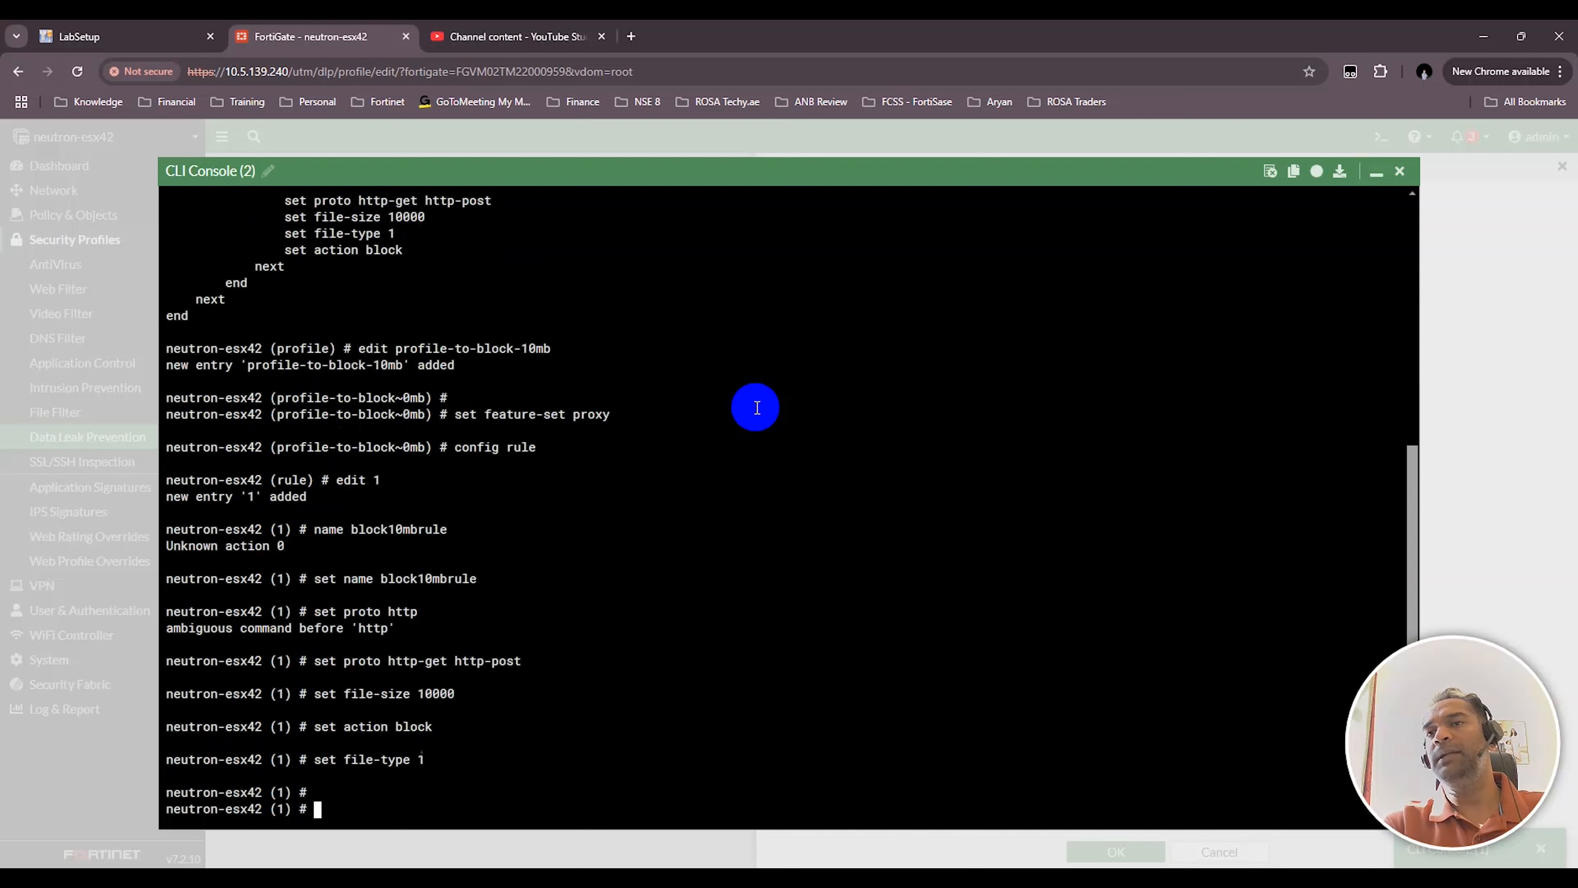
Step: Finish rule entry 1 with the next command, returning to the rule level
text(e)
key(BackSpace)
text(next)
key(Return)
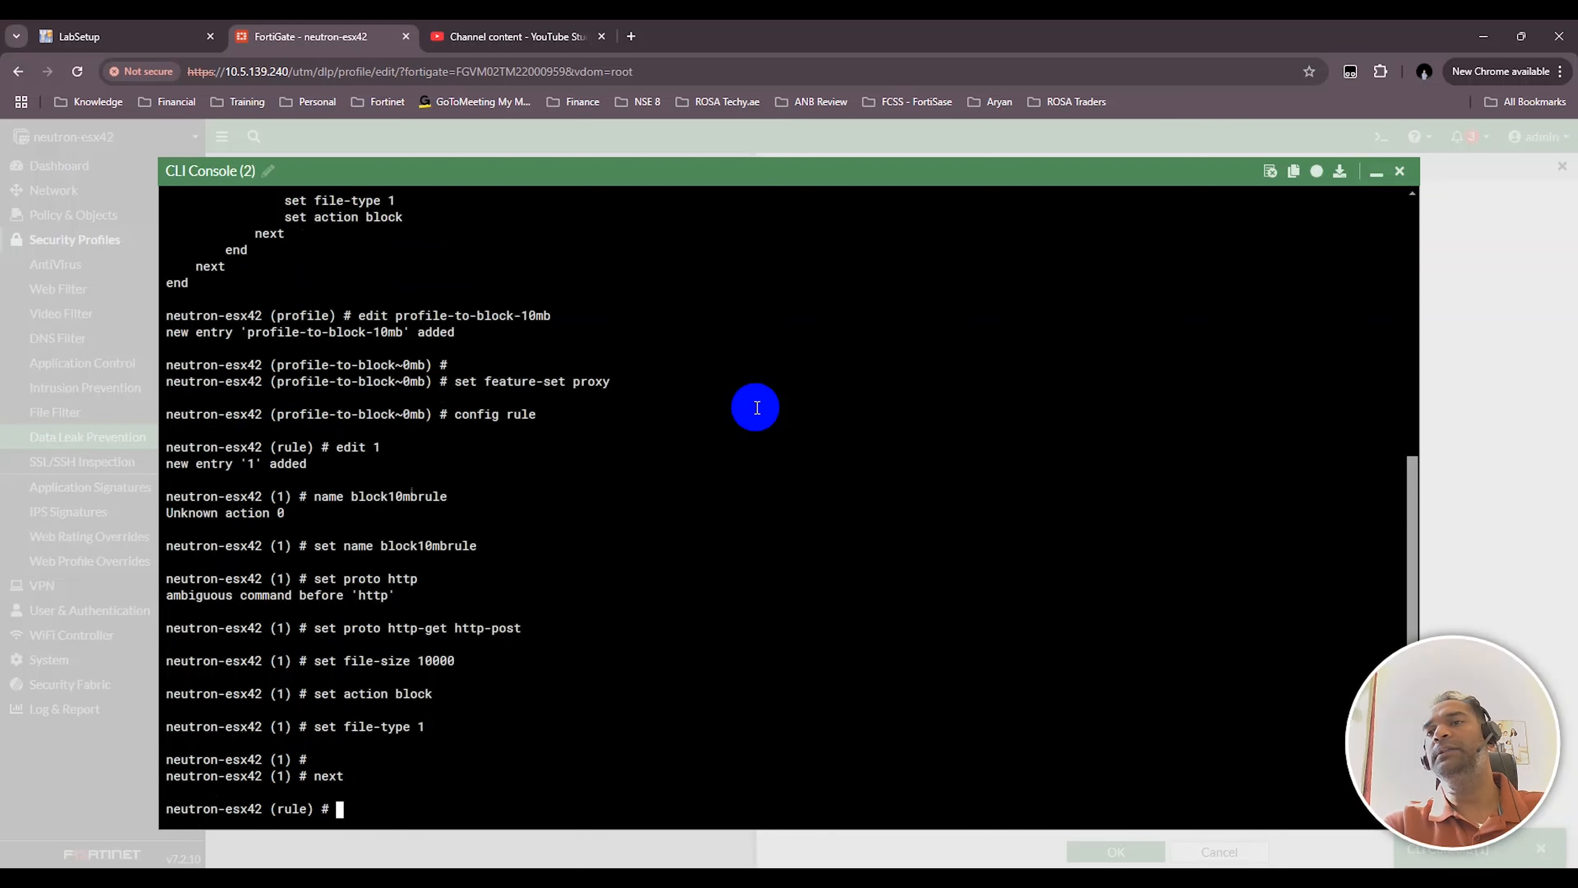
key(Return)
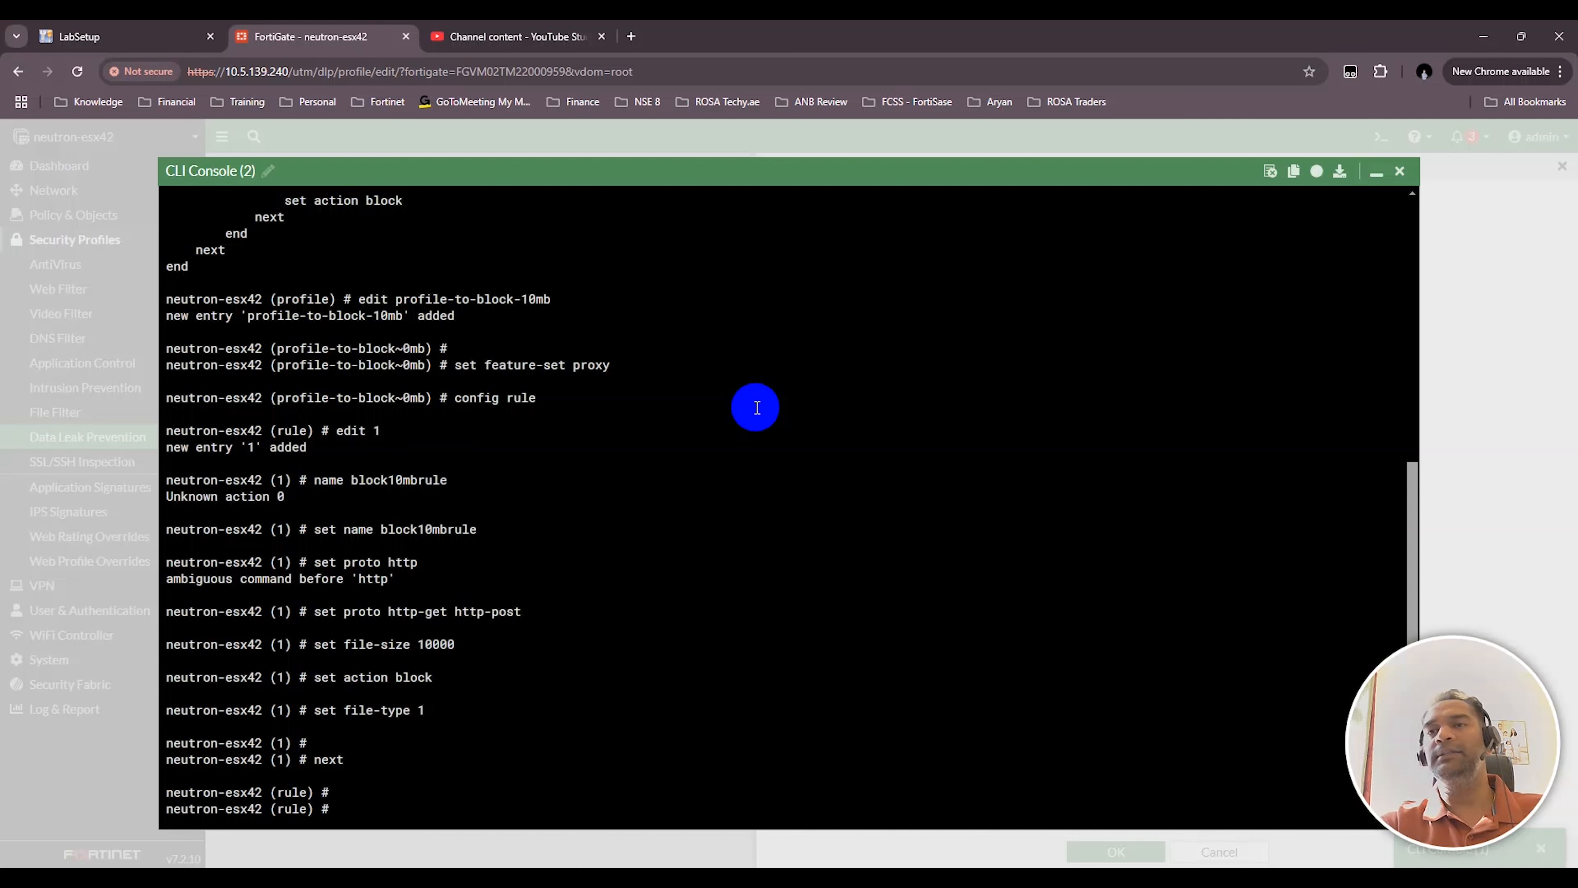
key(Return)
key(Return)
key(Return)
Step: Leave the rule configuration with the end command, returning to the profile-to-block-10mb level
text(next)
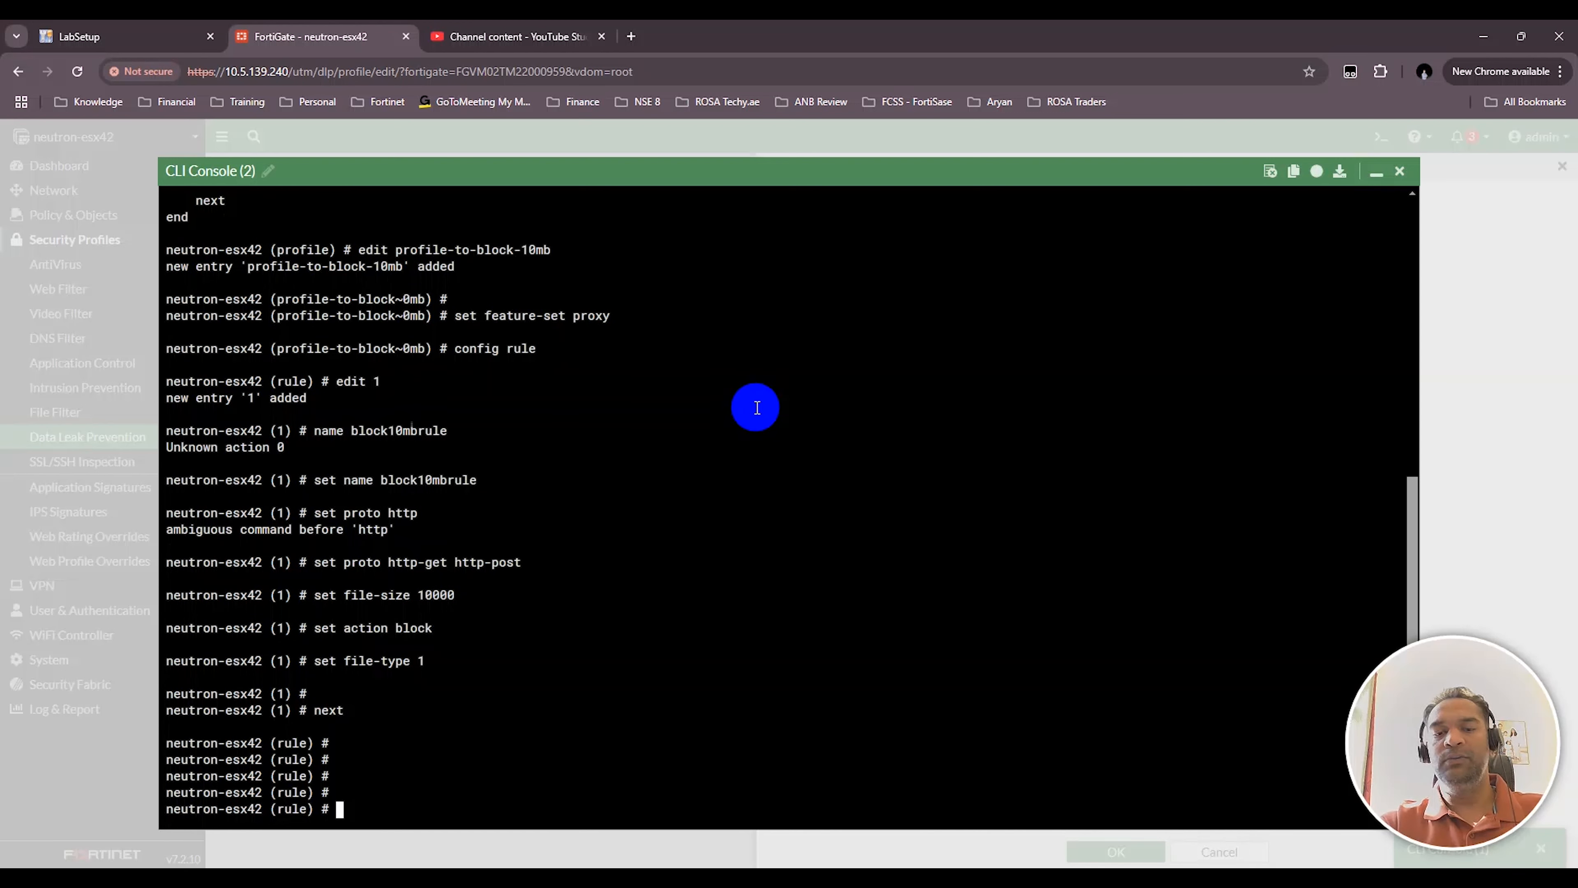
key(Return)
key(Return)
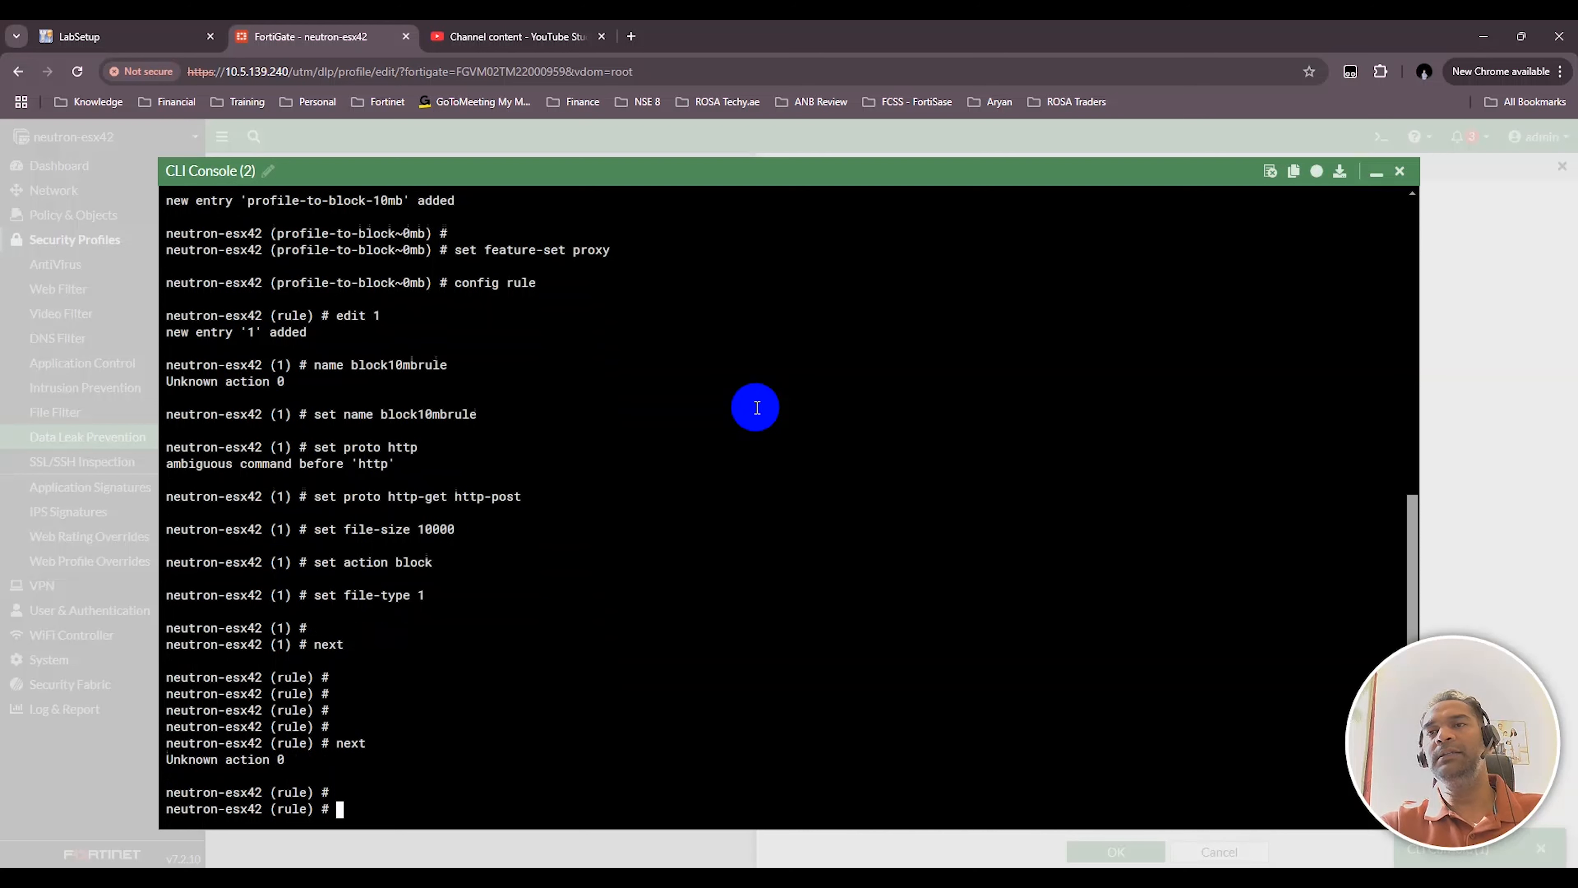
text(end)
key(Return)
key(Return)
key(Return)
key(Return)
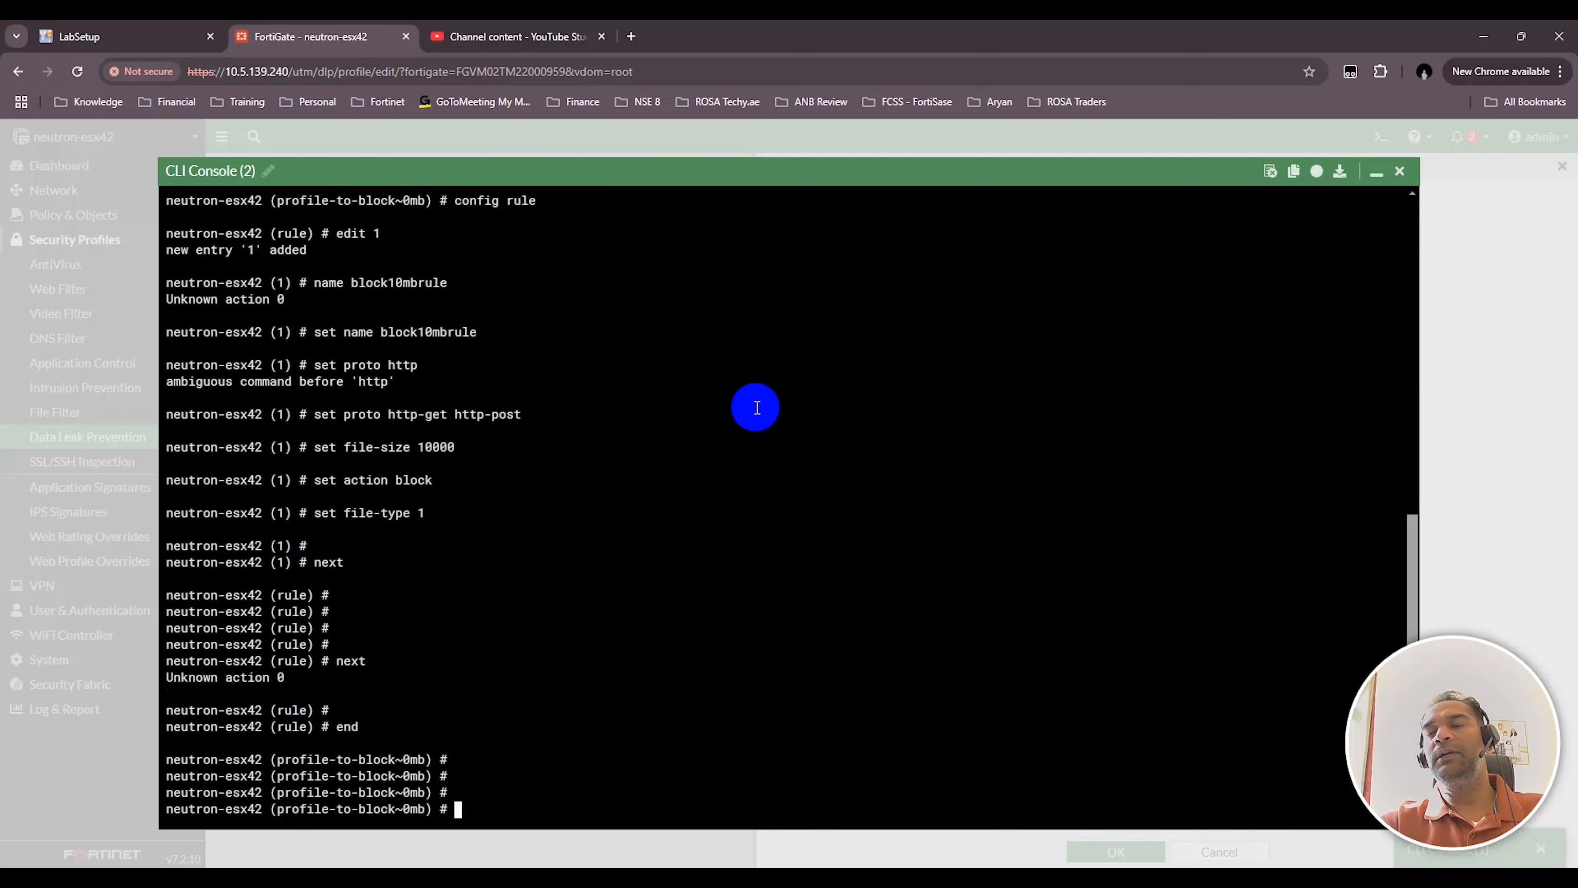
Step: Save the profile-to-block-10mb entry with the next command, returning to the profile level
text(next)
key(Return)
key(Return)
key(Return)
key(Return)
key(Return)
key(Return)
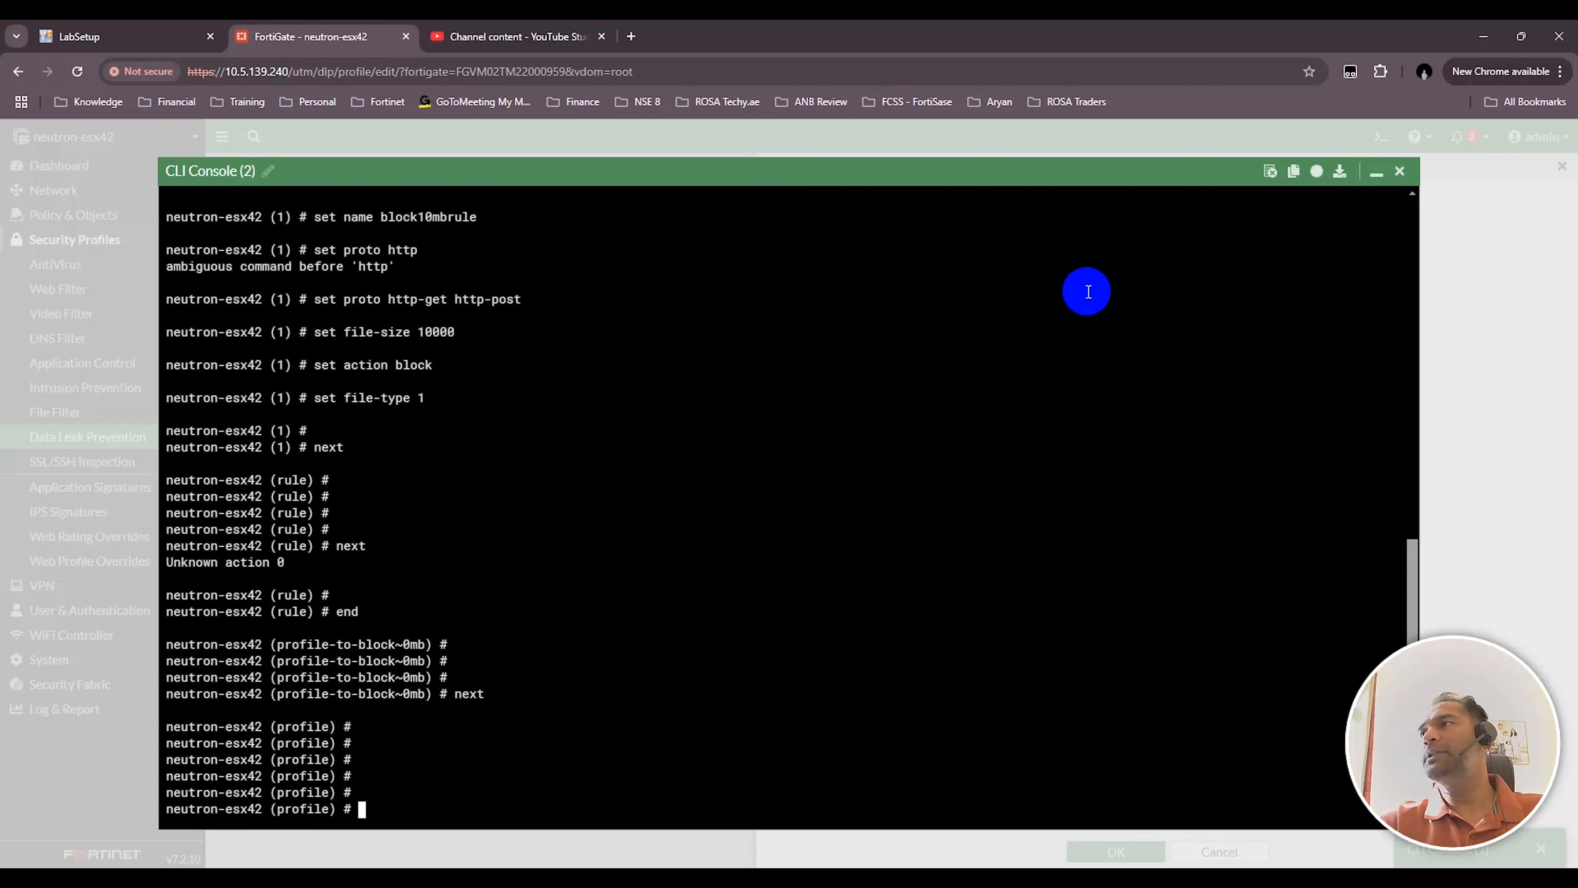
Step: Minimize the CLI console and open profile-to-block-10mb from the Data Leak Prevention profiles to check its rule
click(1375, 171)
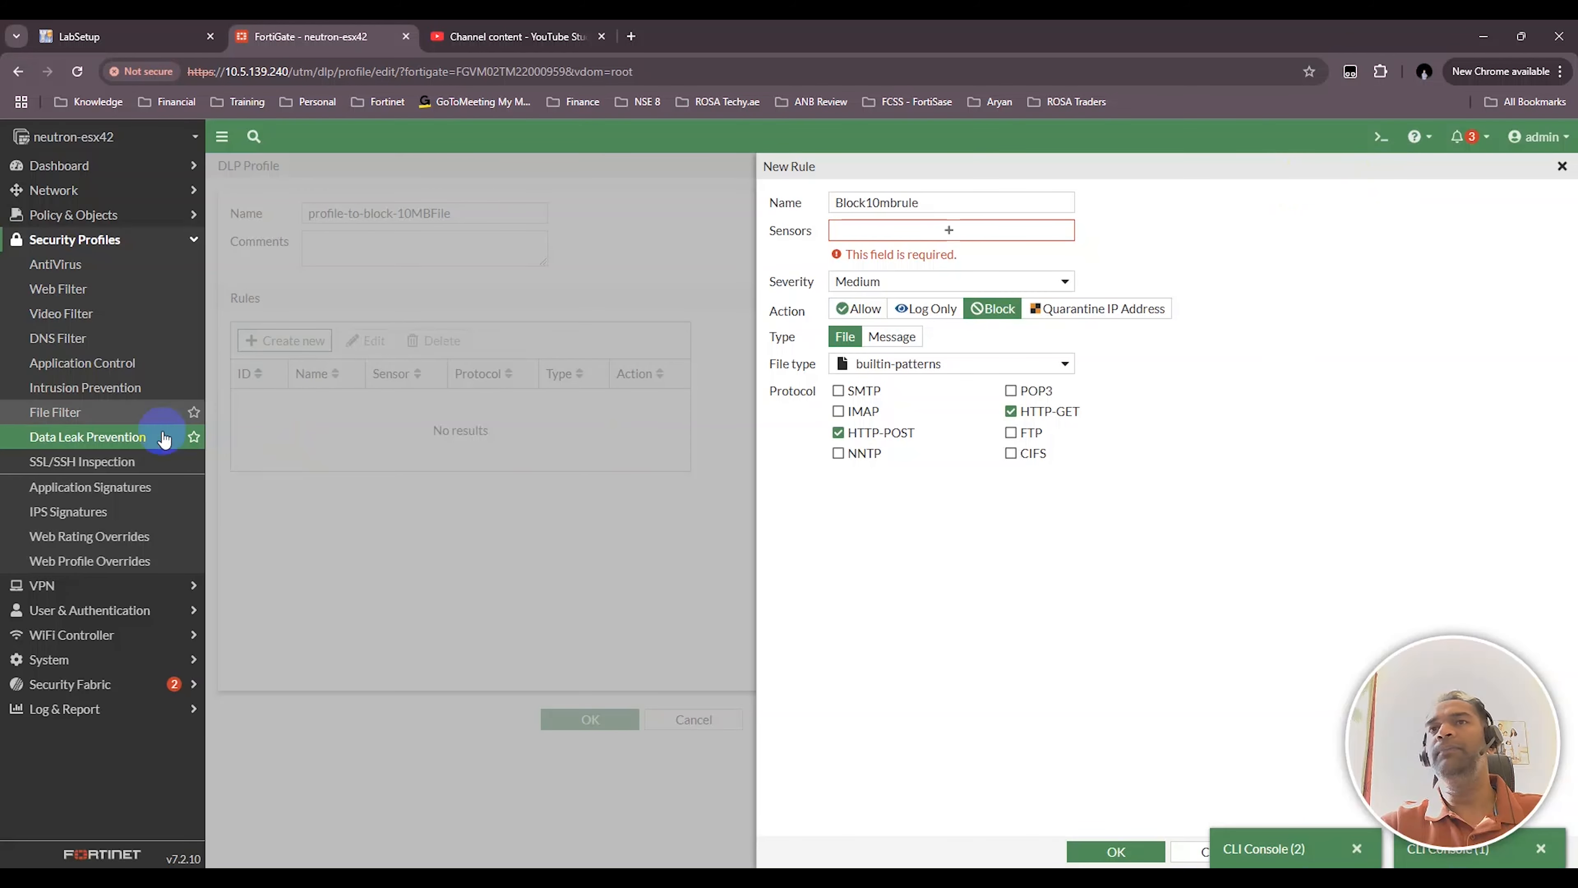
click(115, 439)
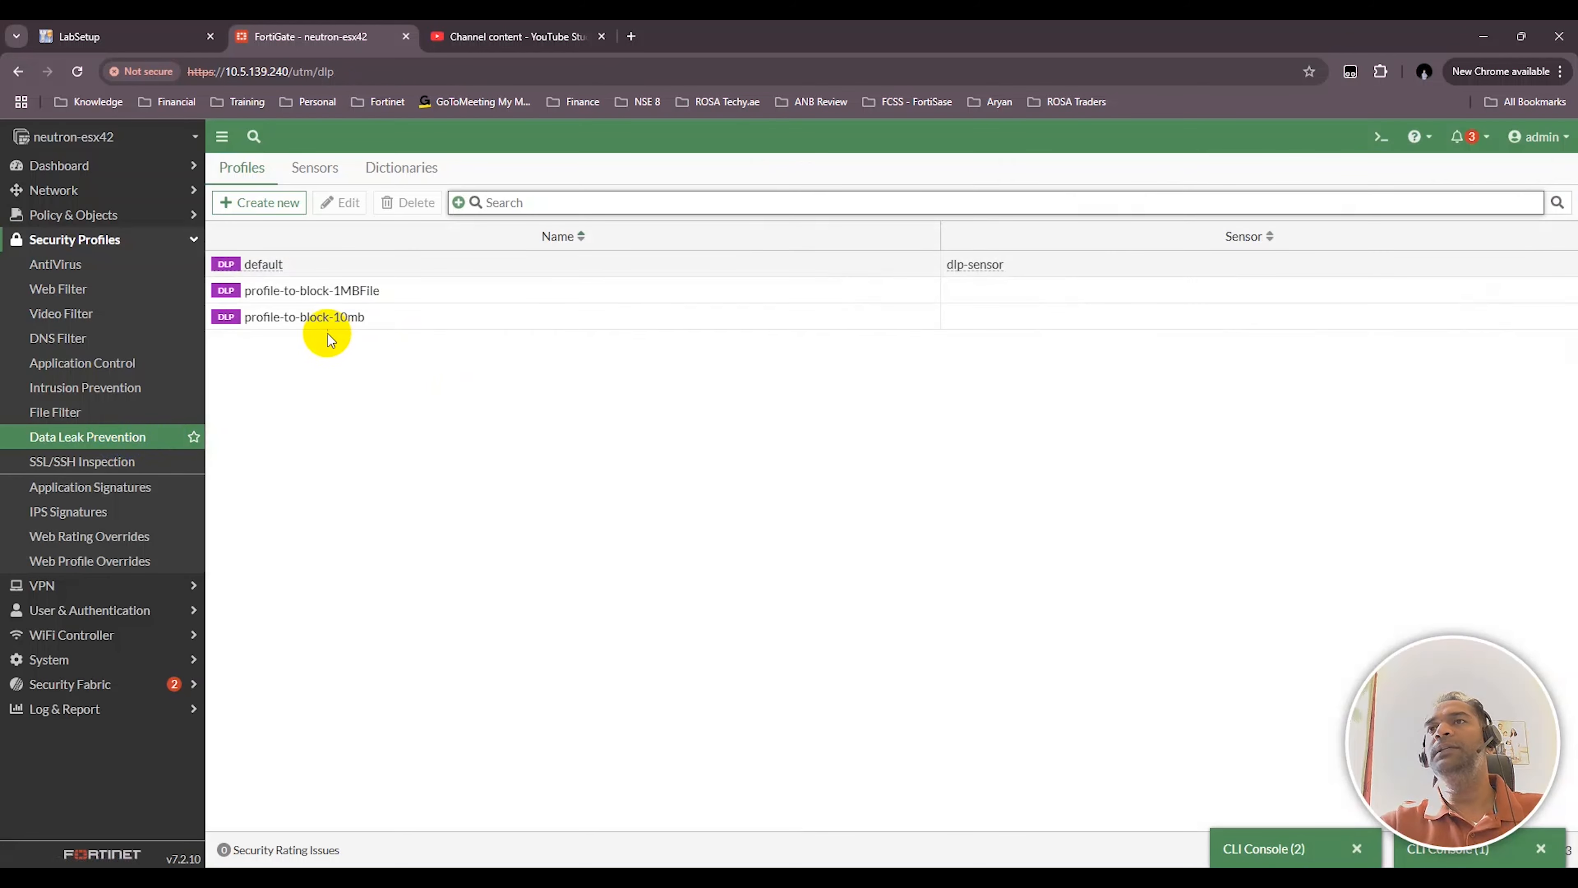
click(286, 318)
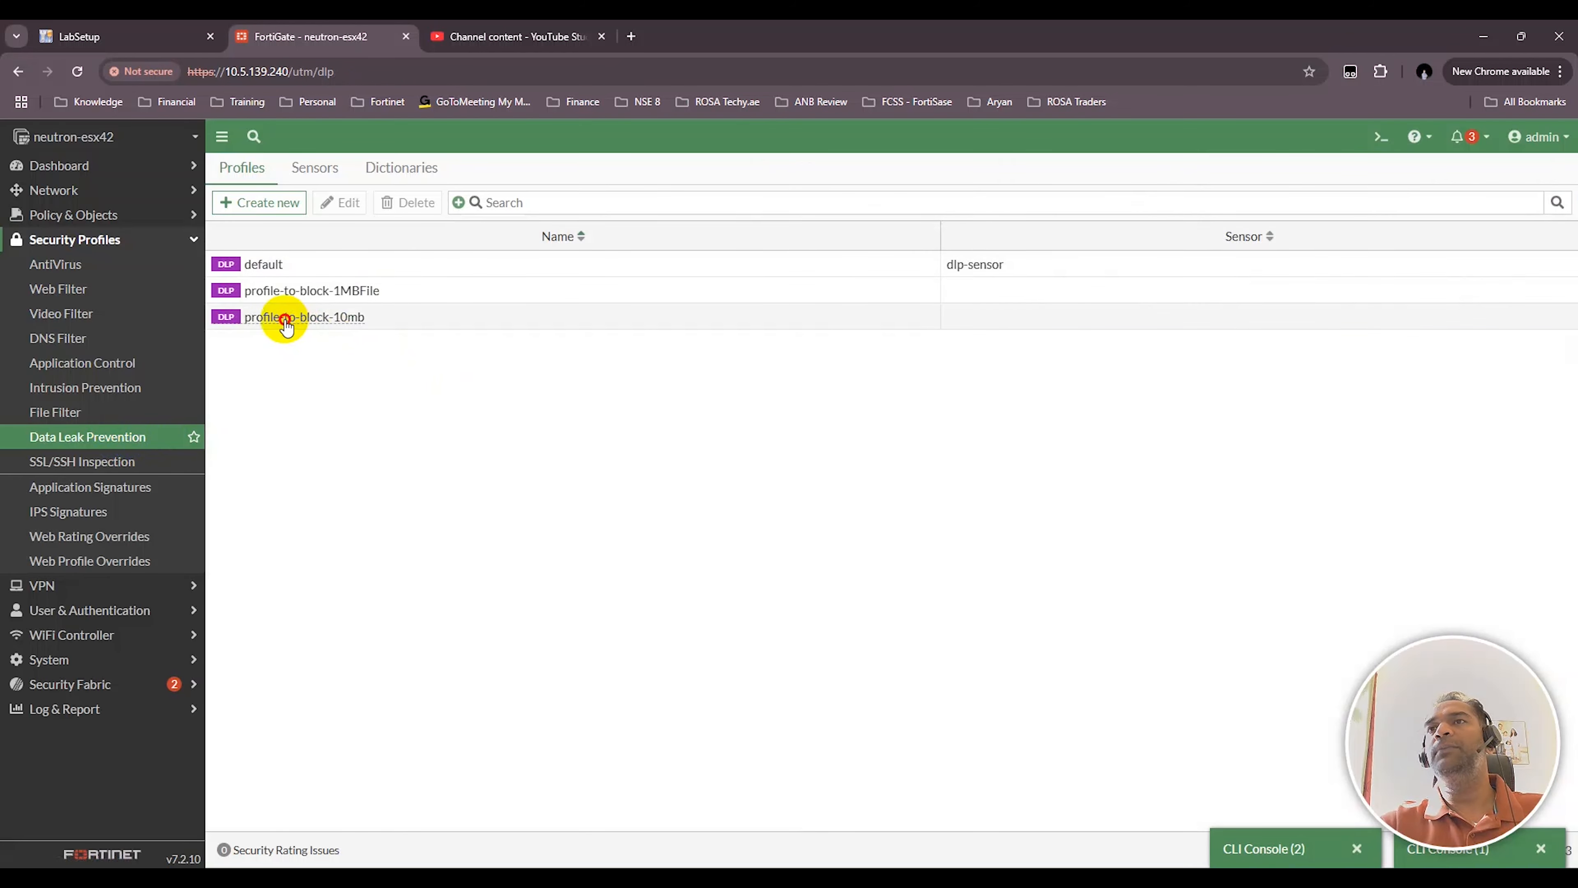
double_click(612, 318)
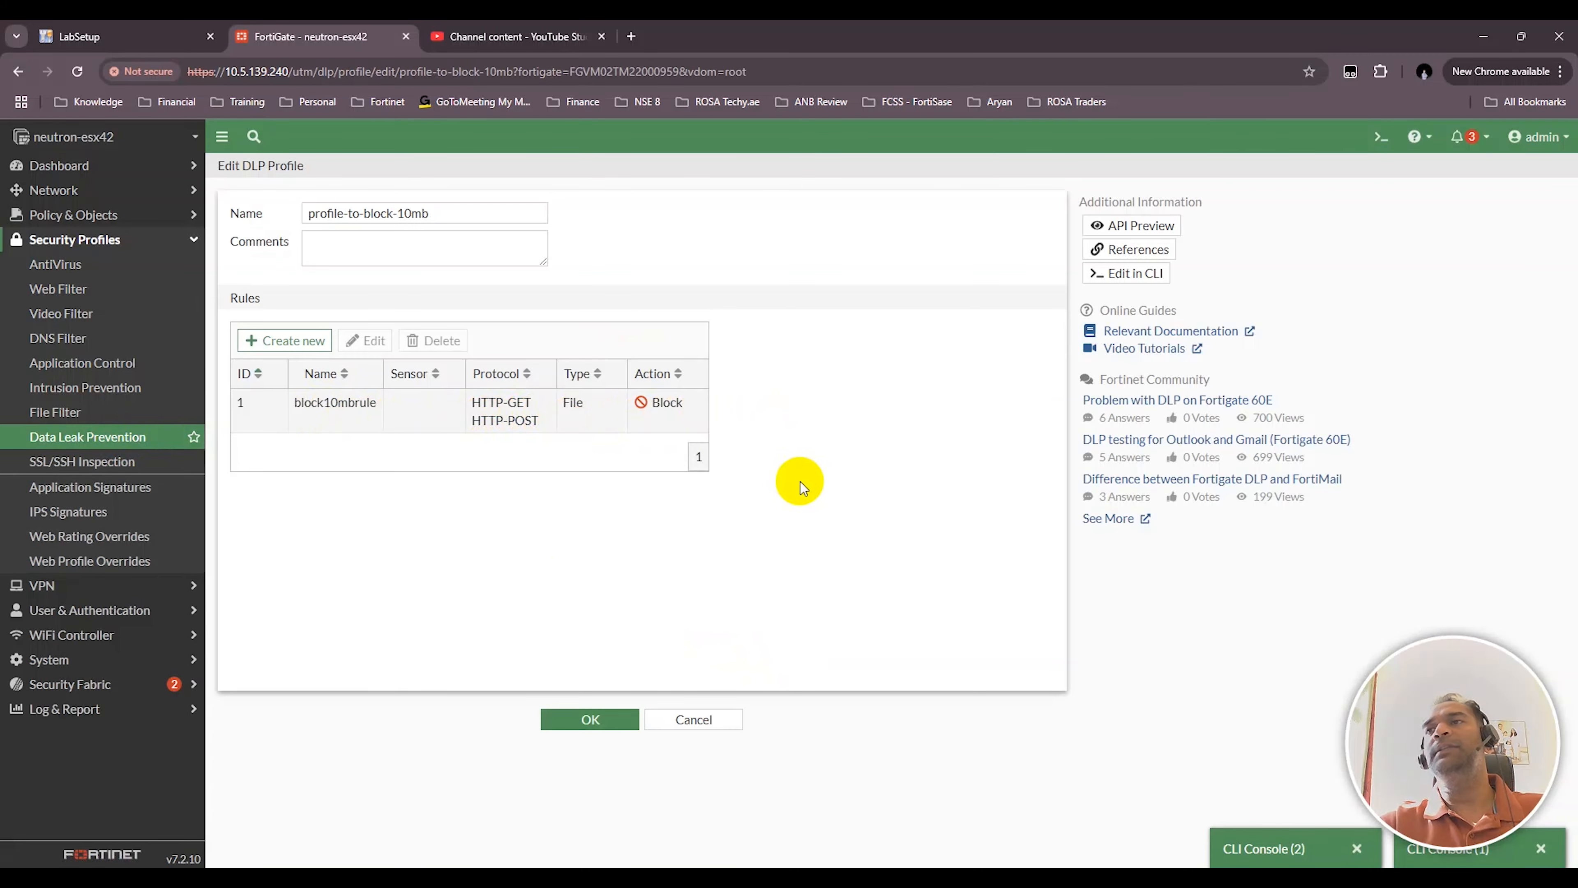
Step: Open block10mbrule for editing and try to save it without a sensor, checking the Sensors field
double_click(543, 409)
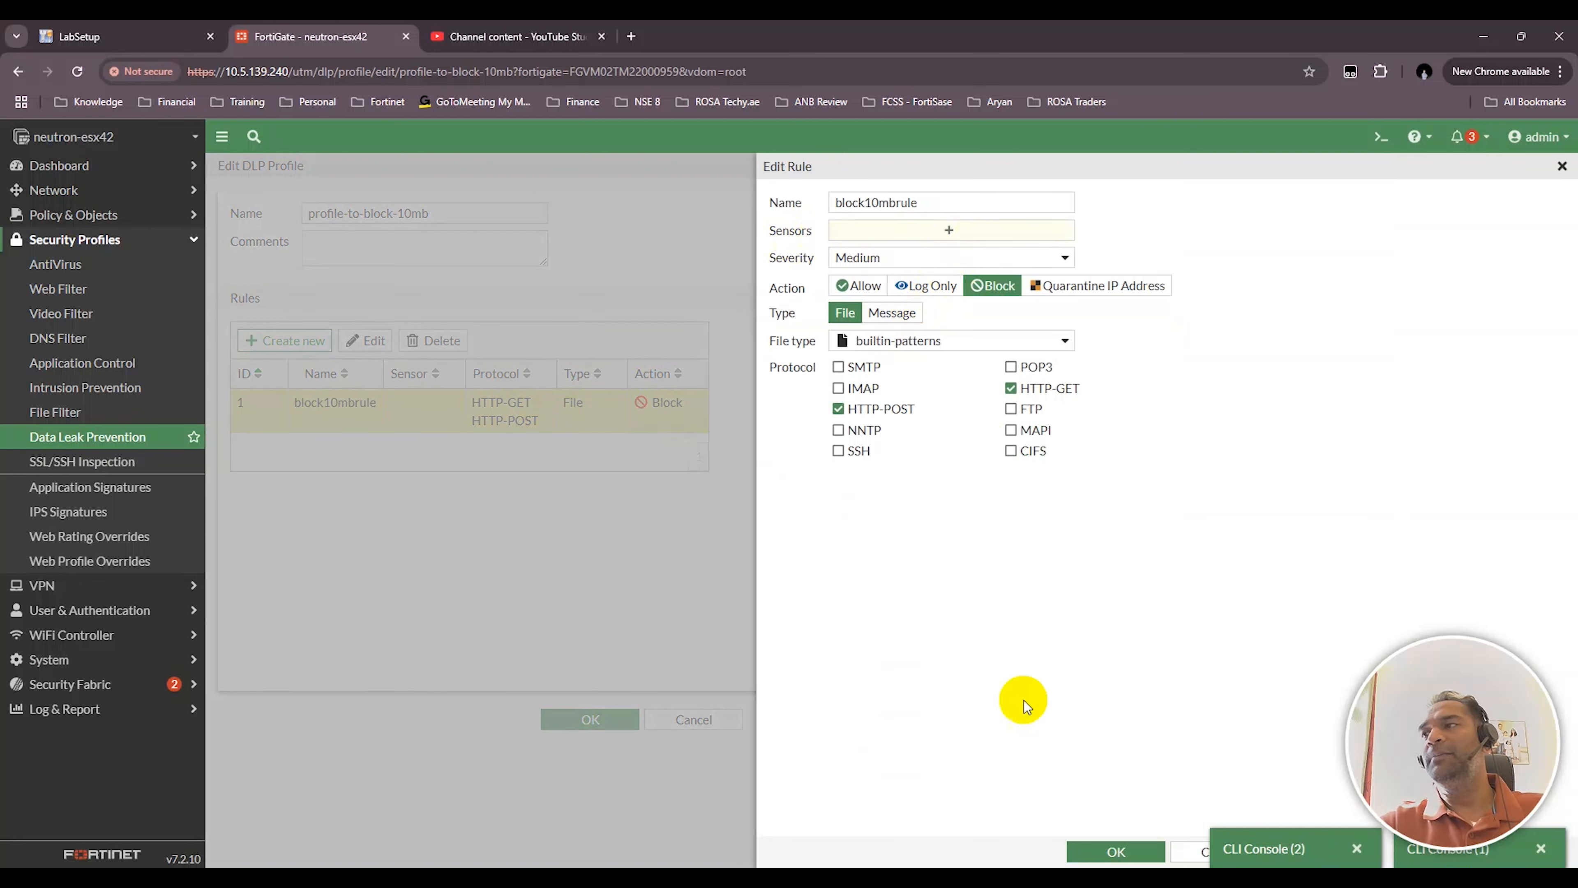
click(1103, 849)
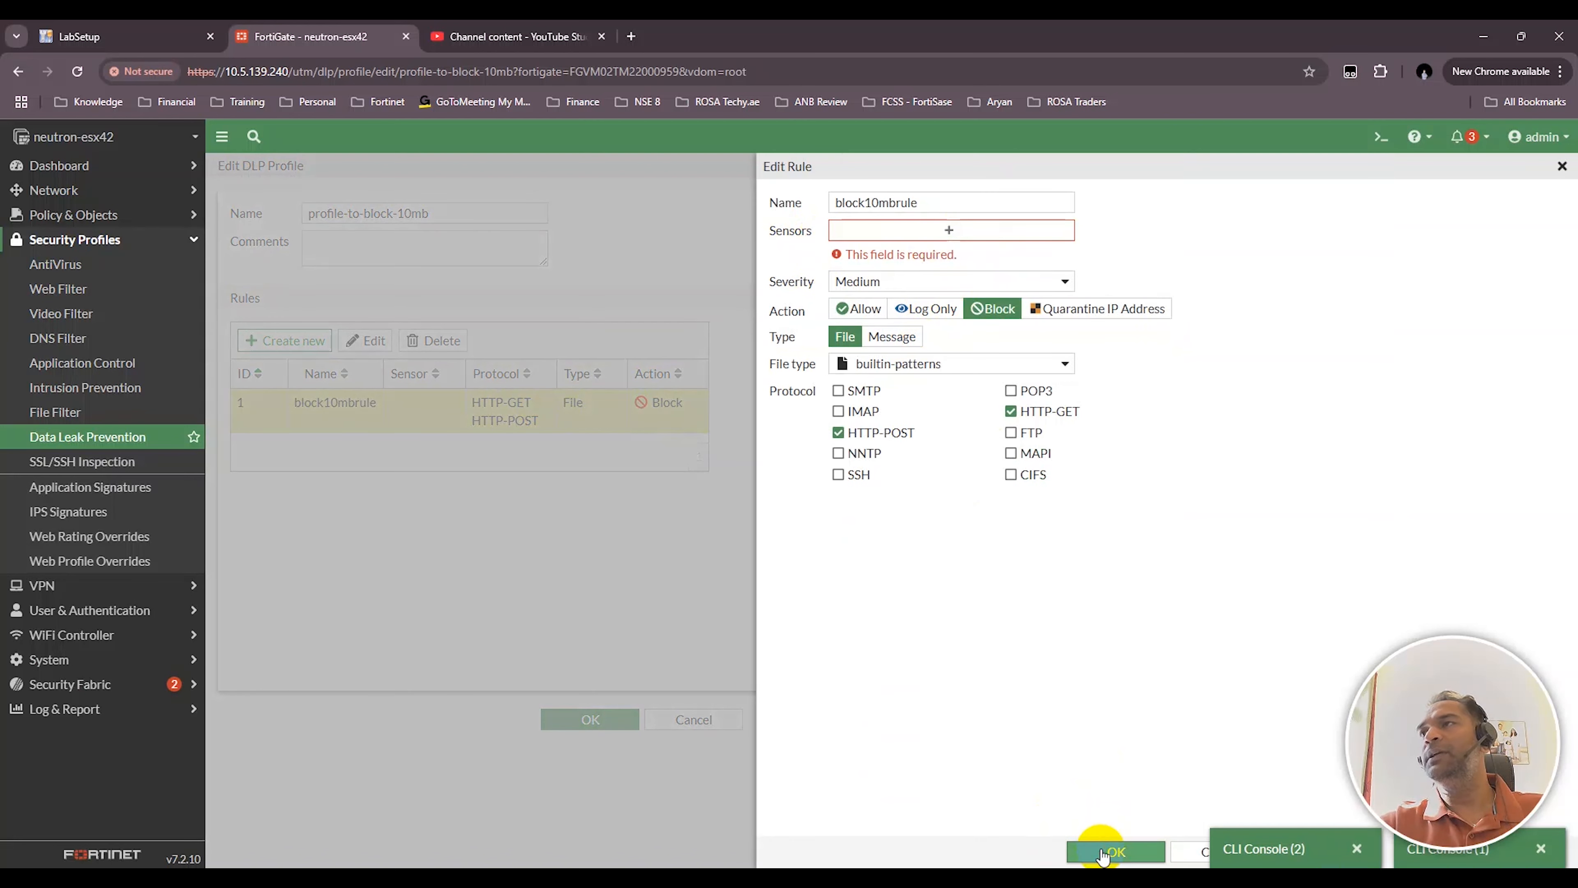
drag(915, 256, 994, 250)
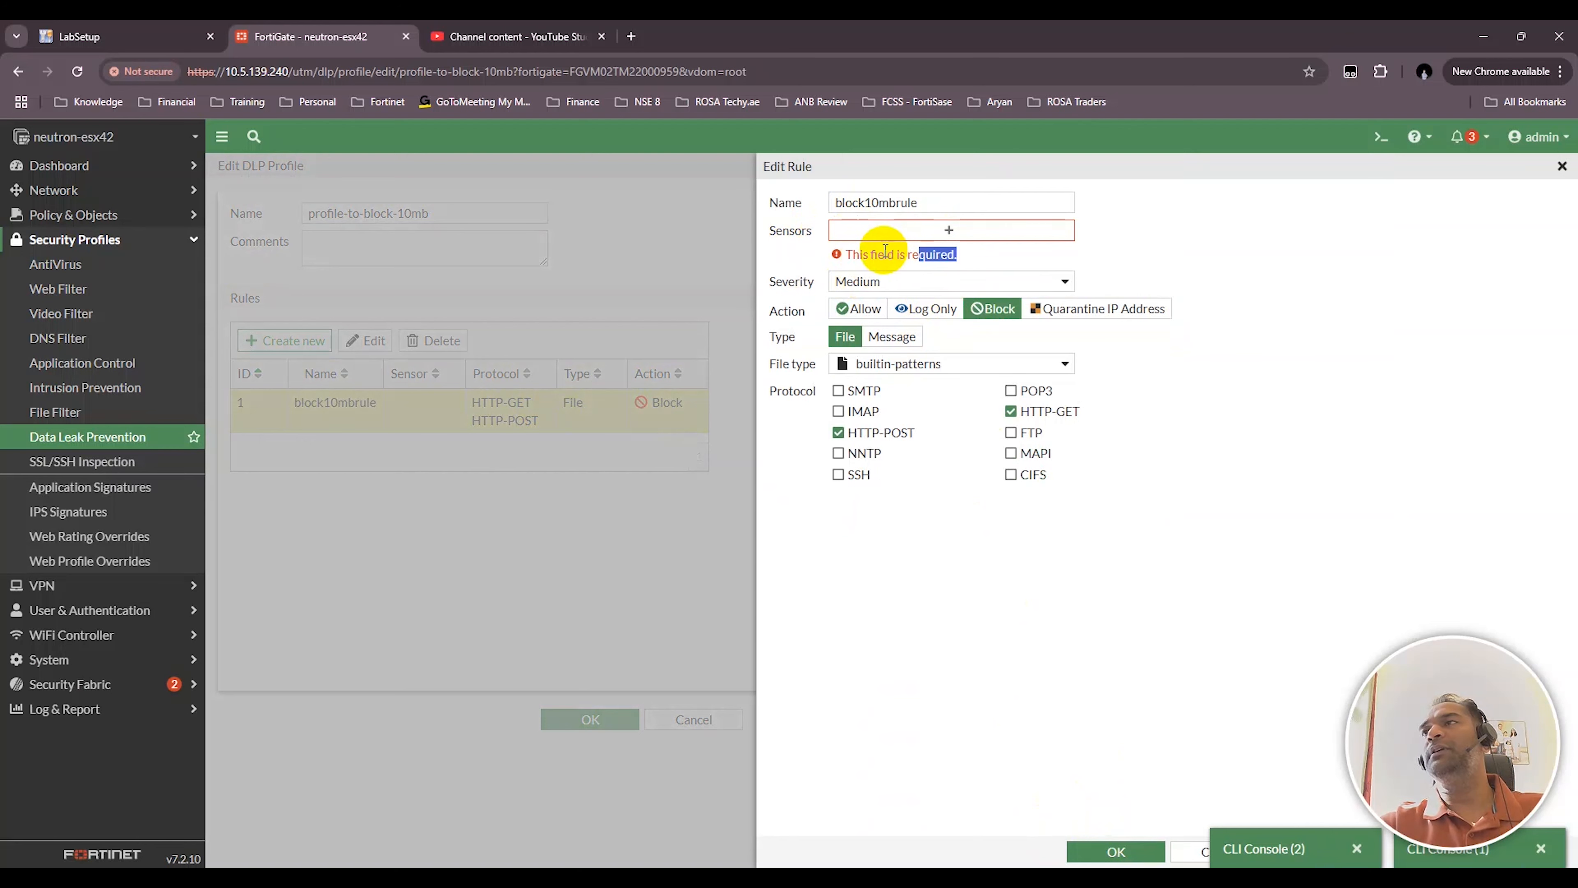
click(883, 251)
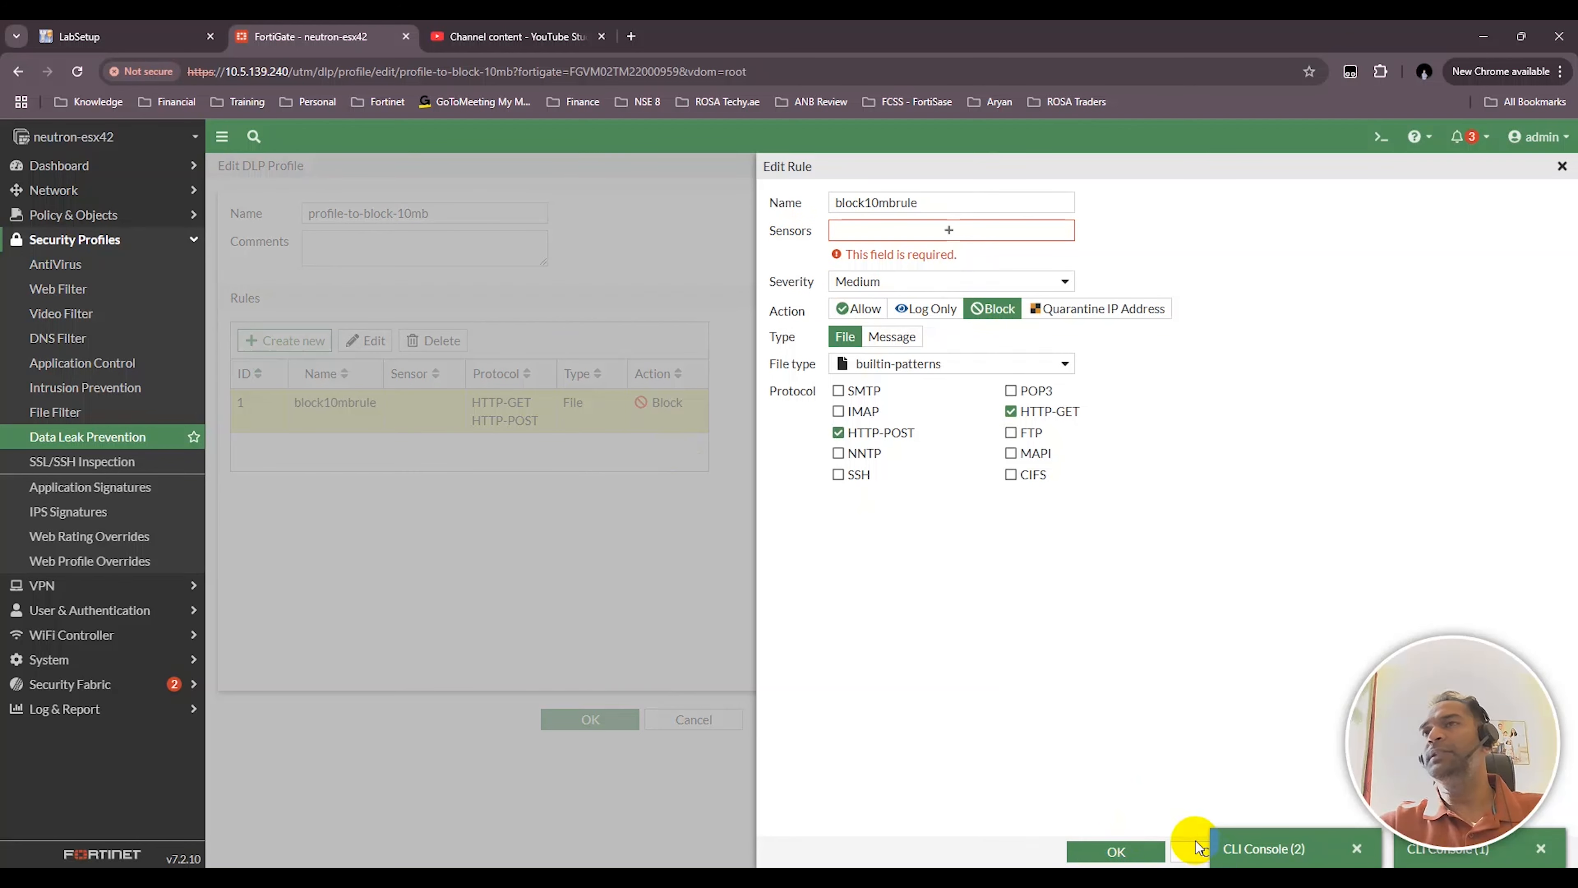
Step: Cancel the block10mbrule edit and open the Outgoing firewall policy from port3 to port1 for editing
click(1207, 855)
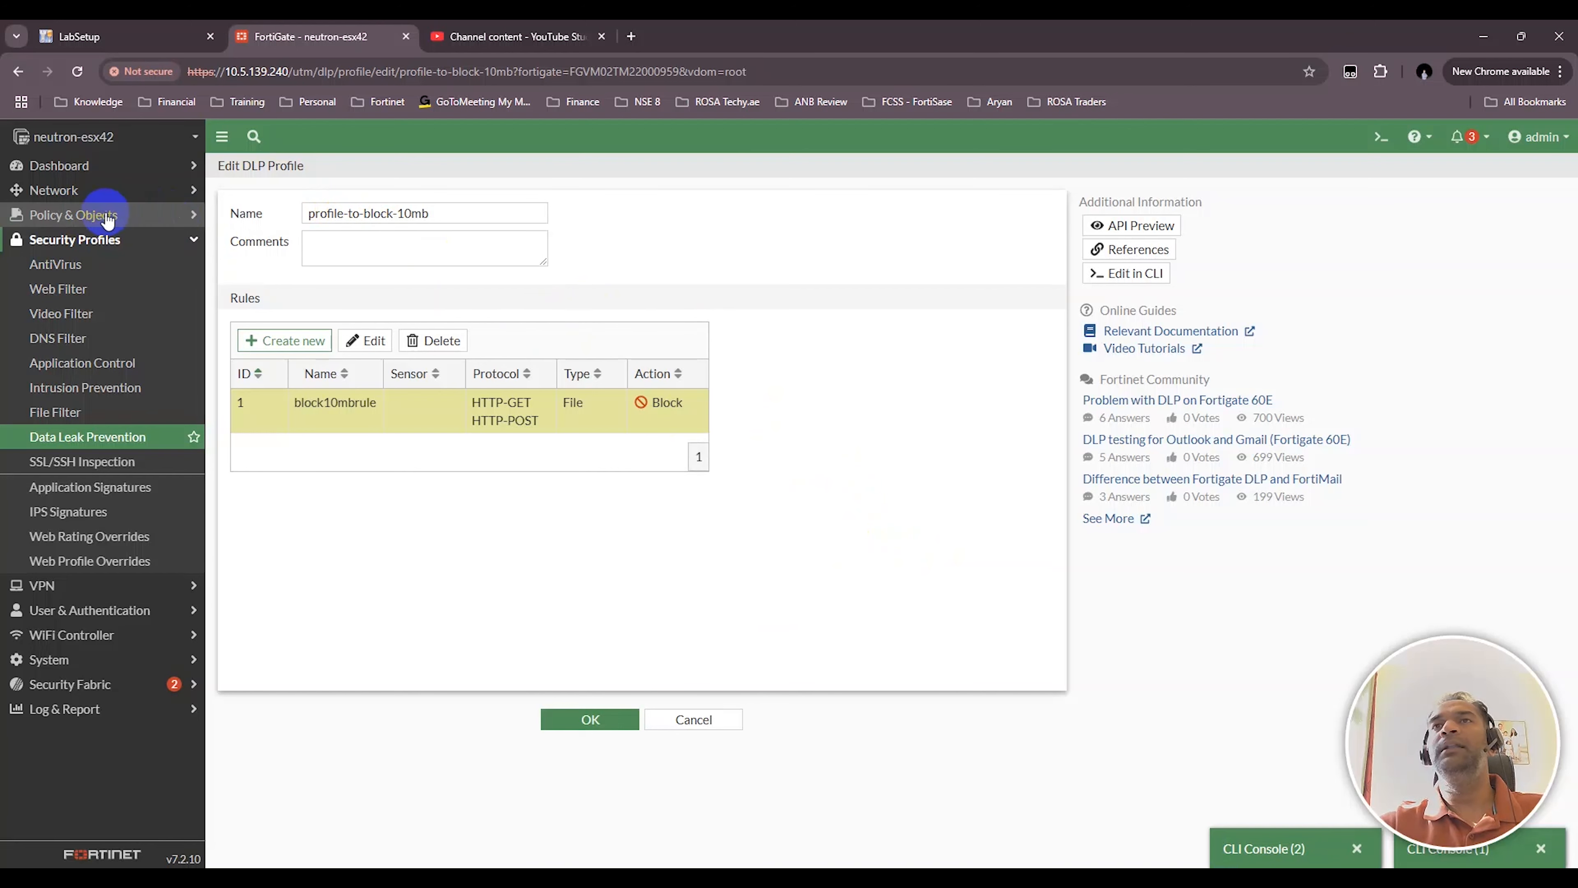
click(132, 217)
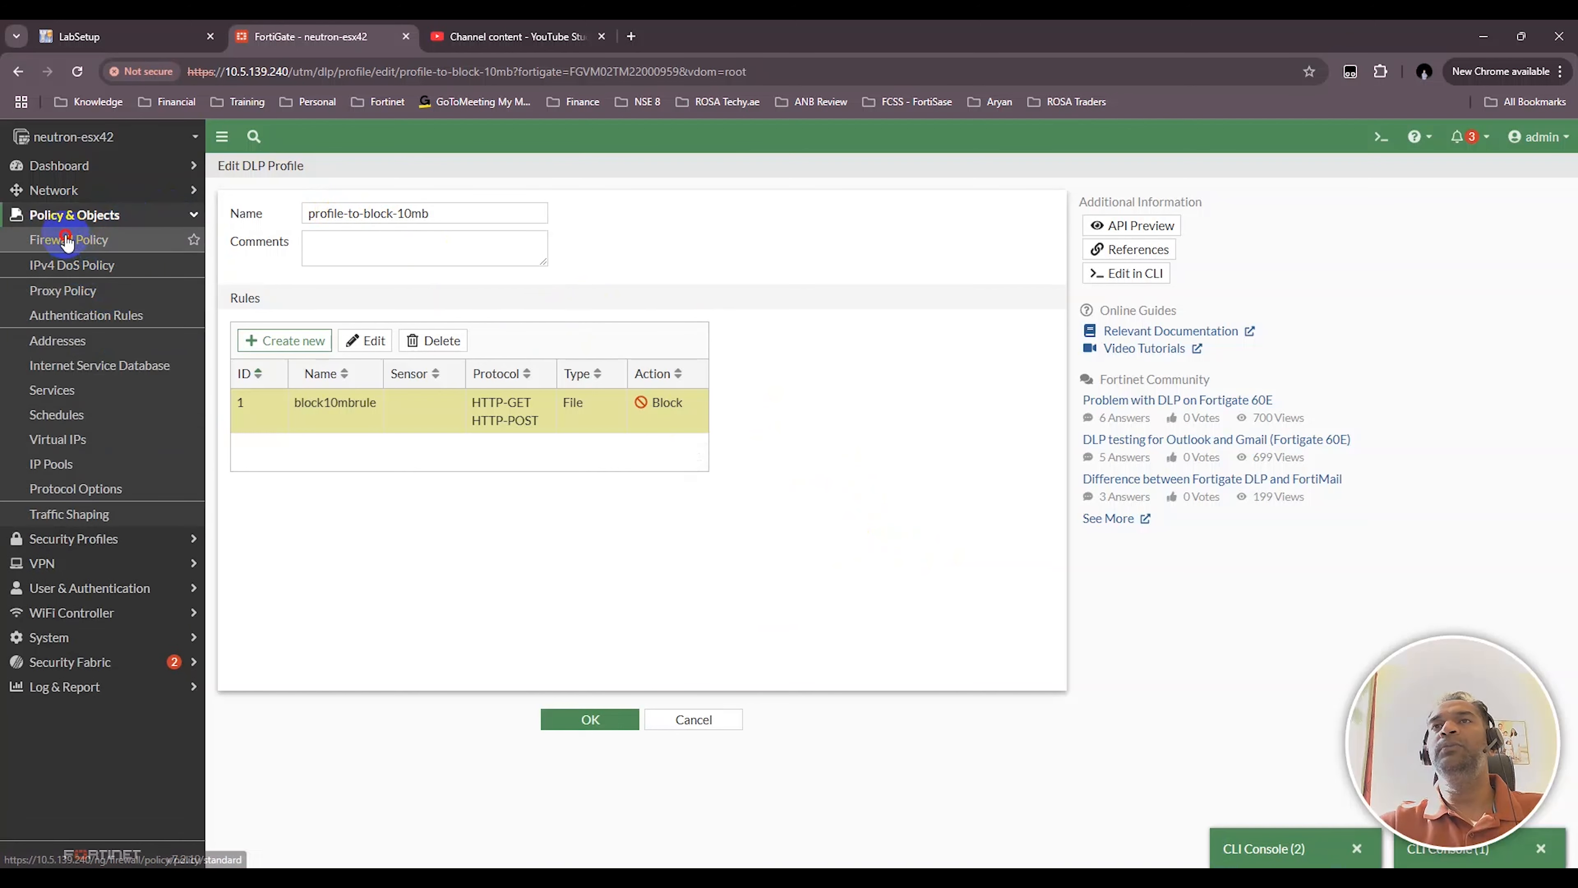
click(32, 239)
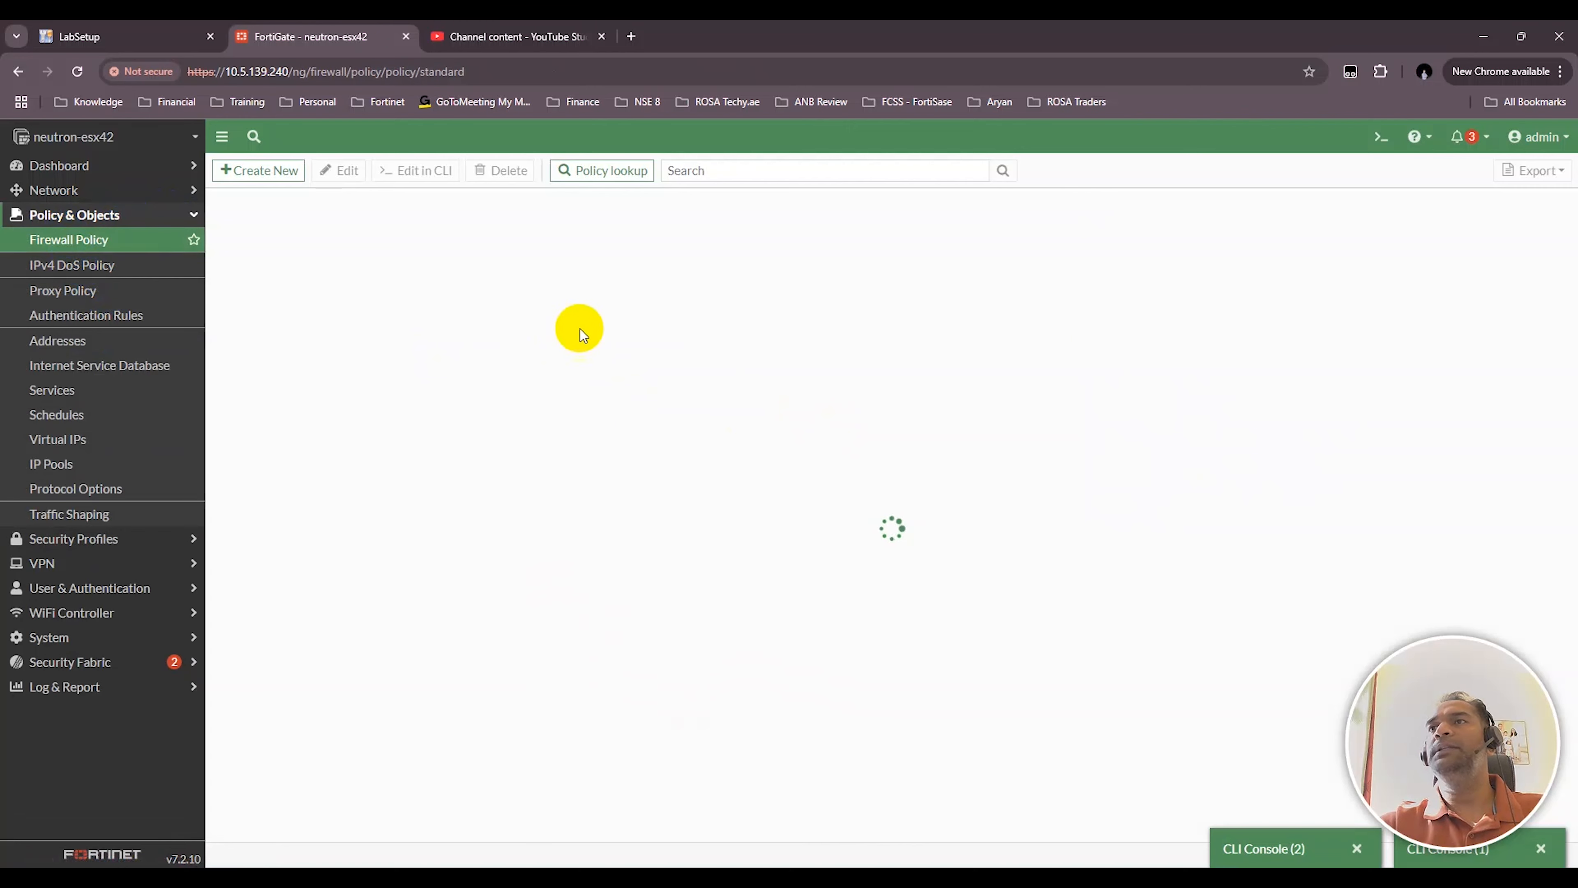
double_click(679, 283)
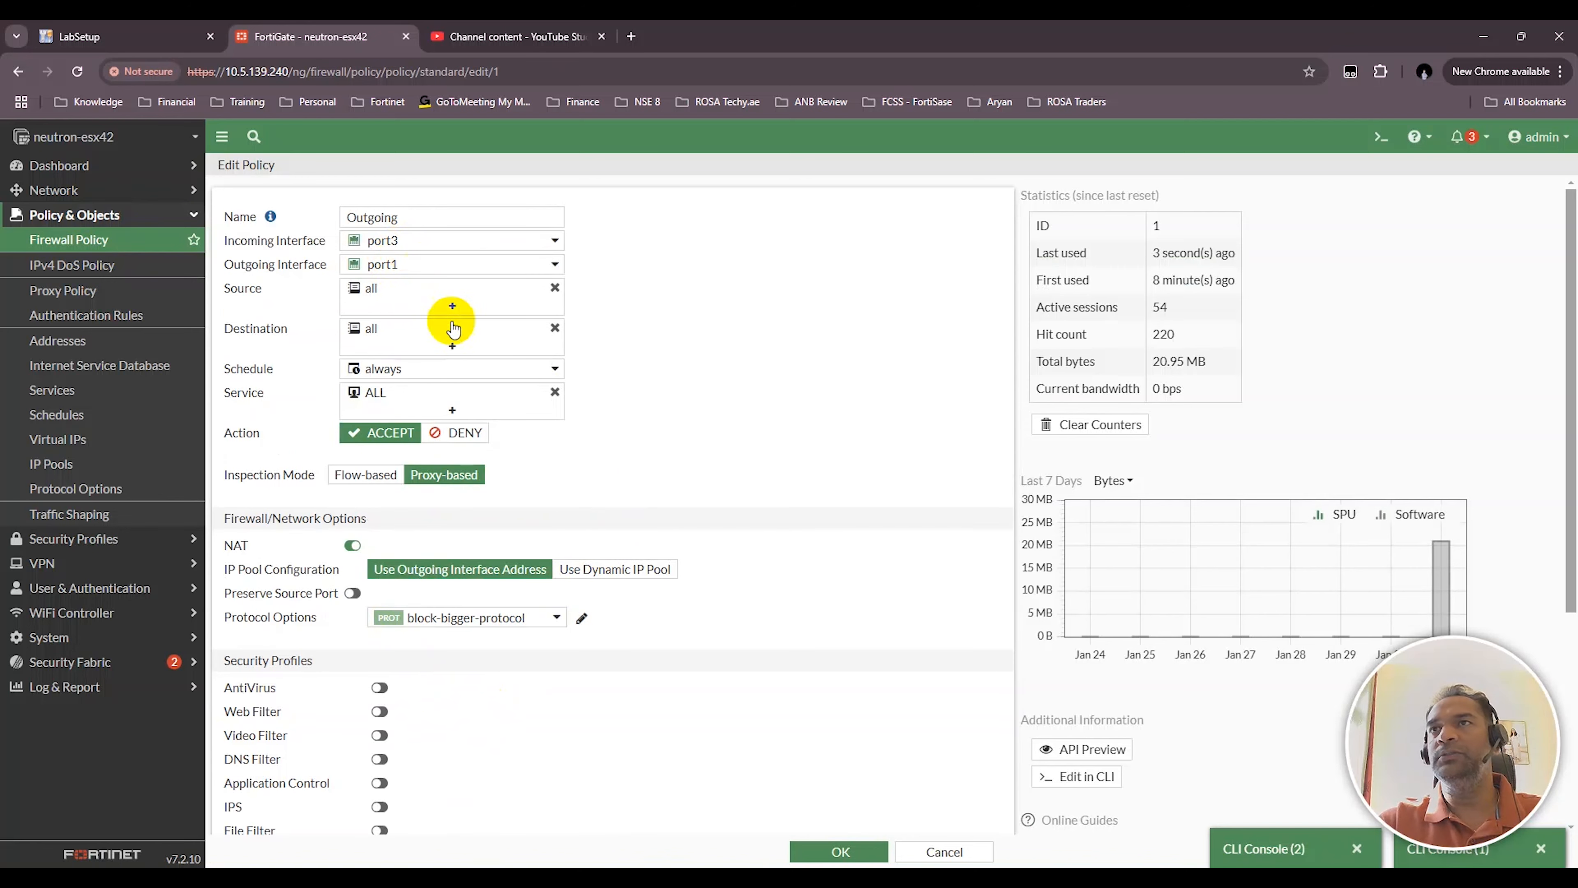
Step: Set the Outgoing policy's DLP profile to profile-to-block-10mb
scroll(500, 438, down, 1)
scroll(501, 438, down, 4)
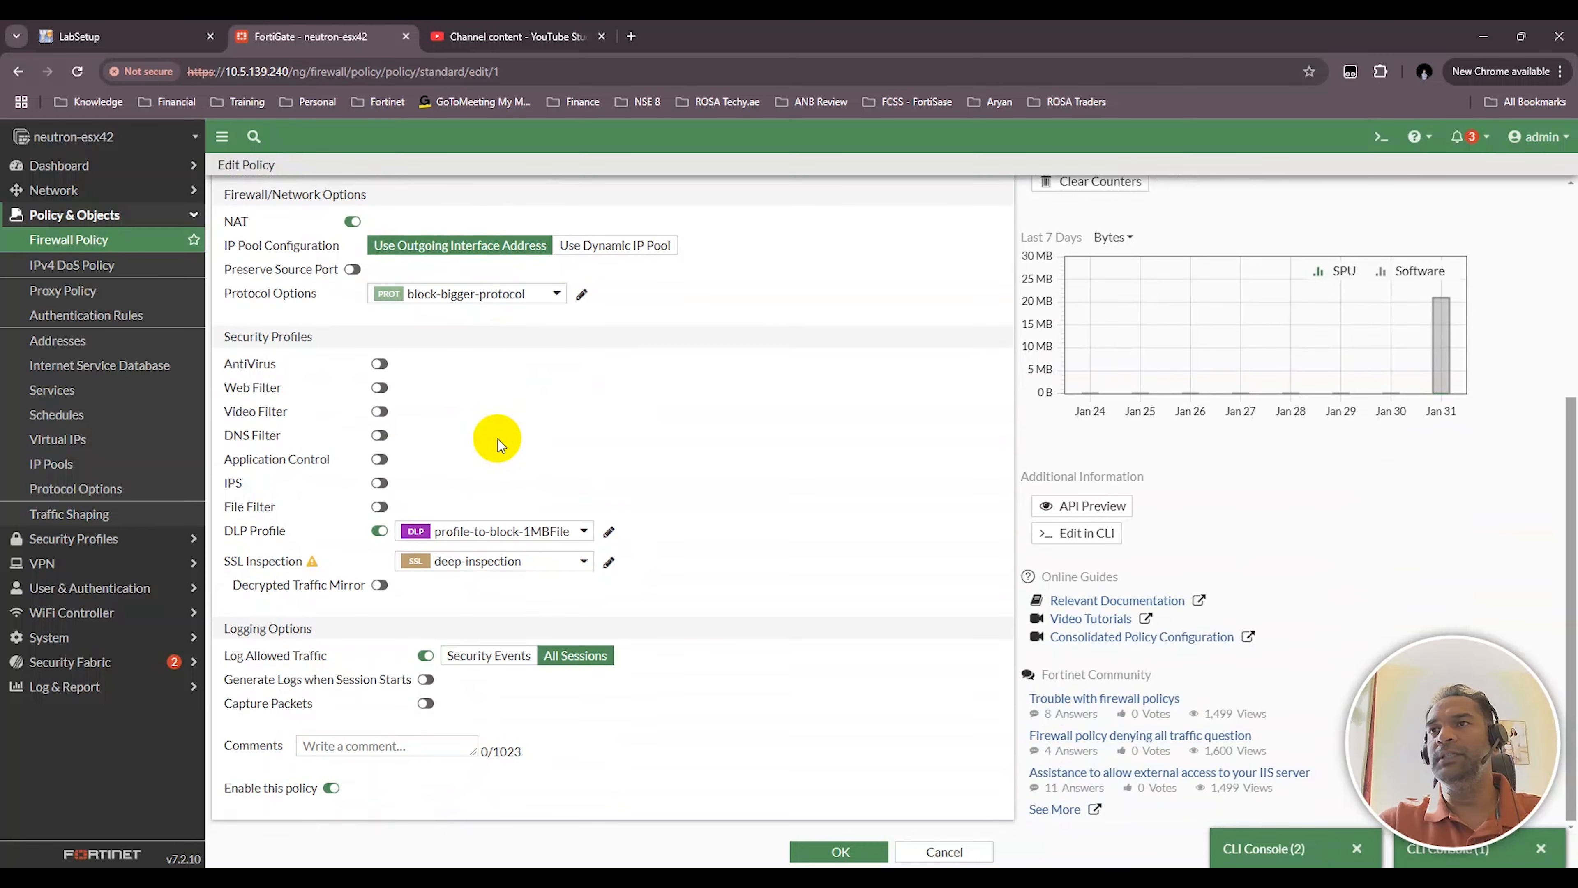
double_click(233, 535)
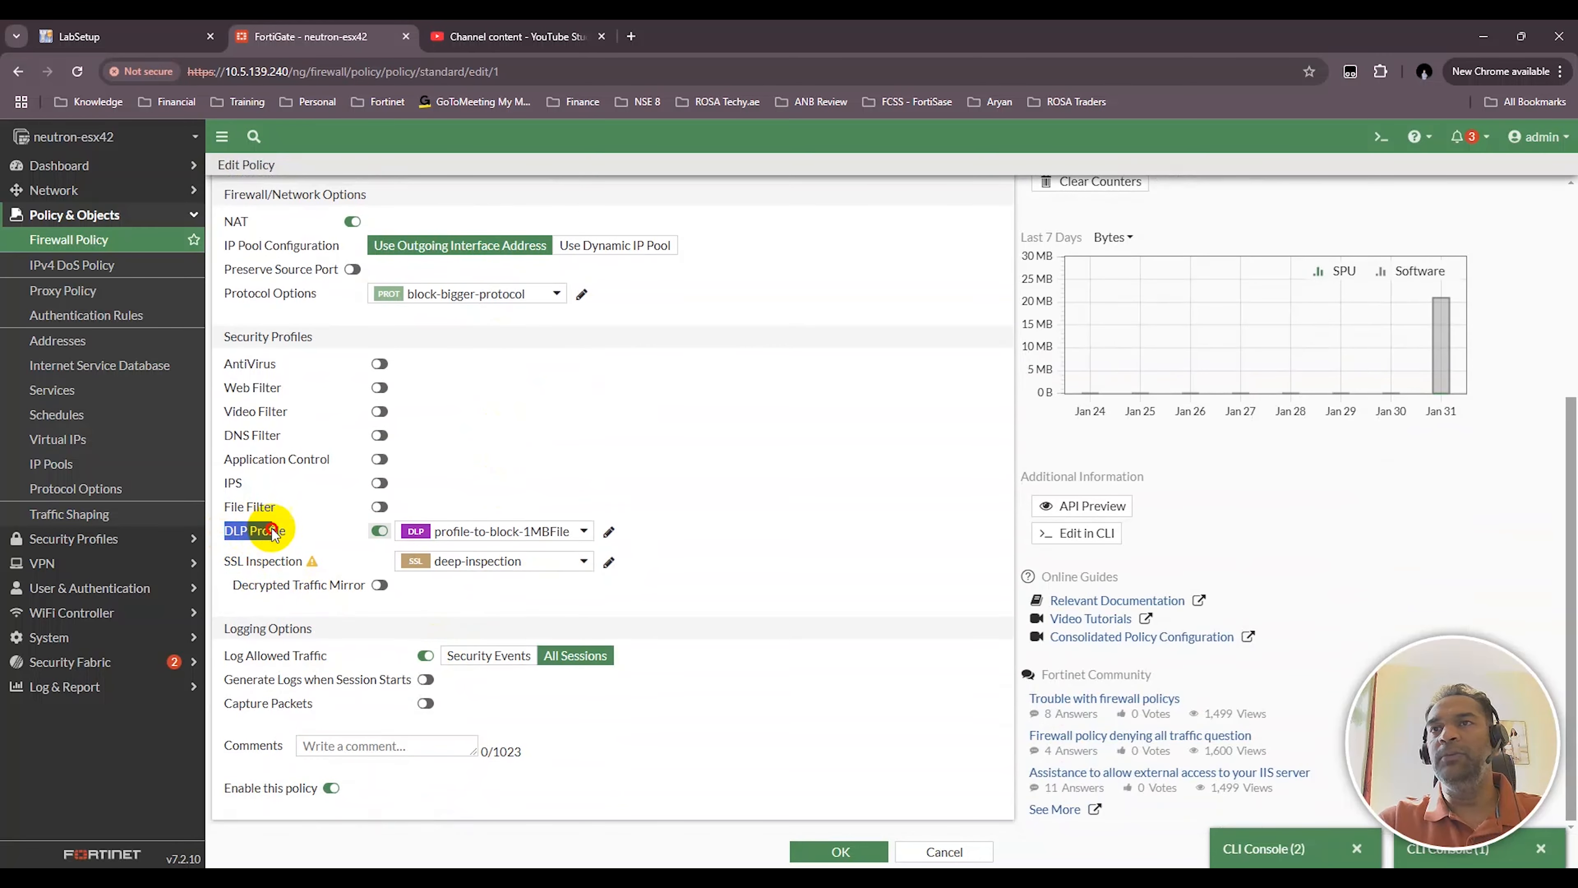
click(233, 534)
double_click(233, 535)
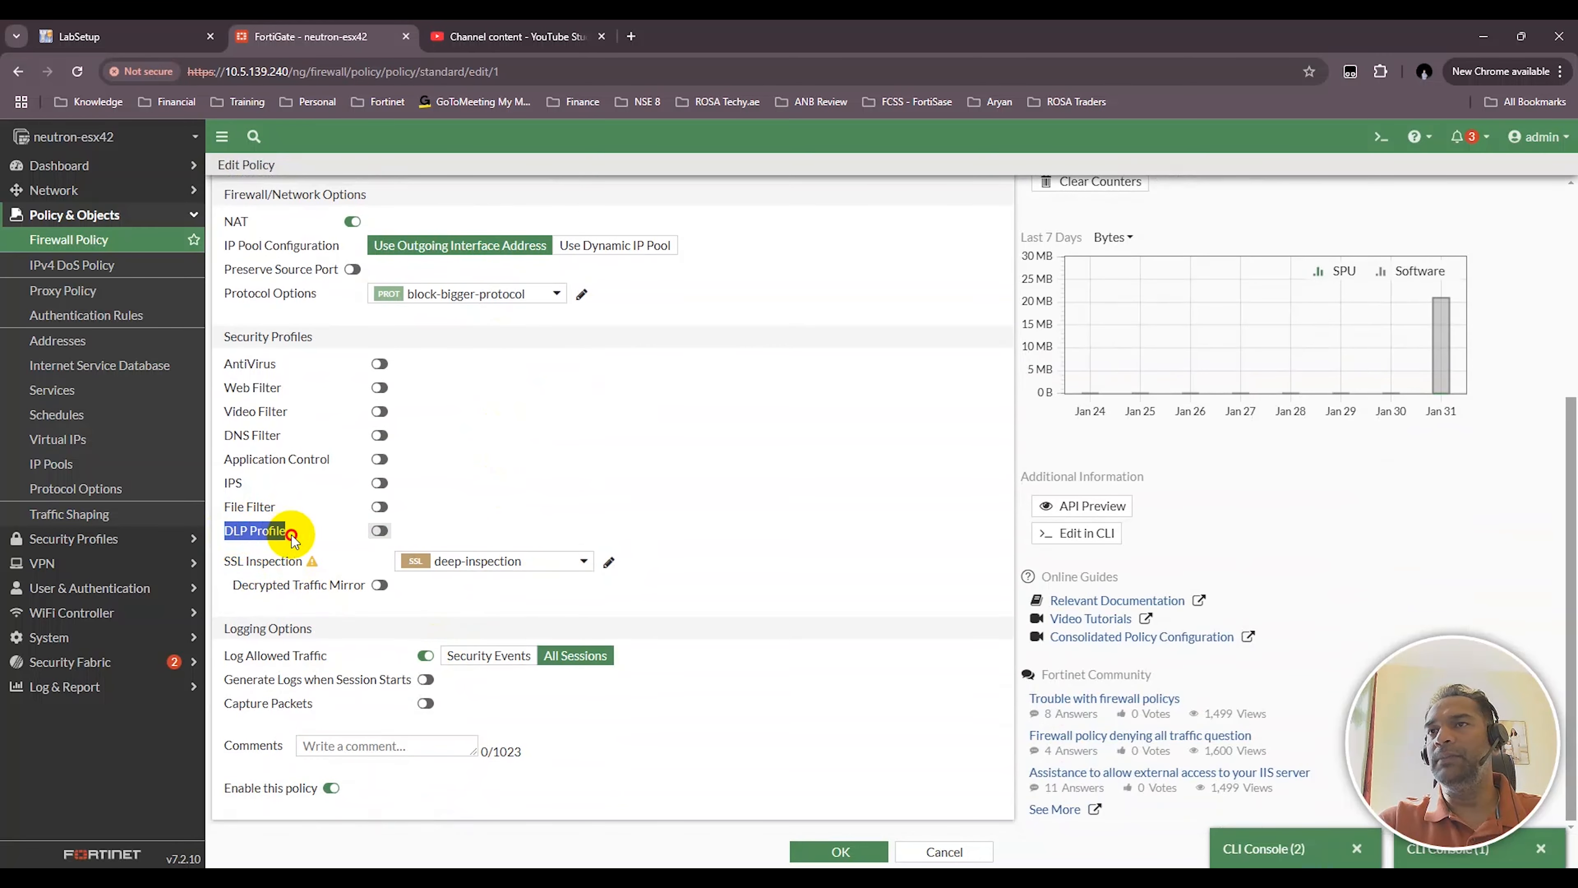
click(379, 530)
click(539, 534)
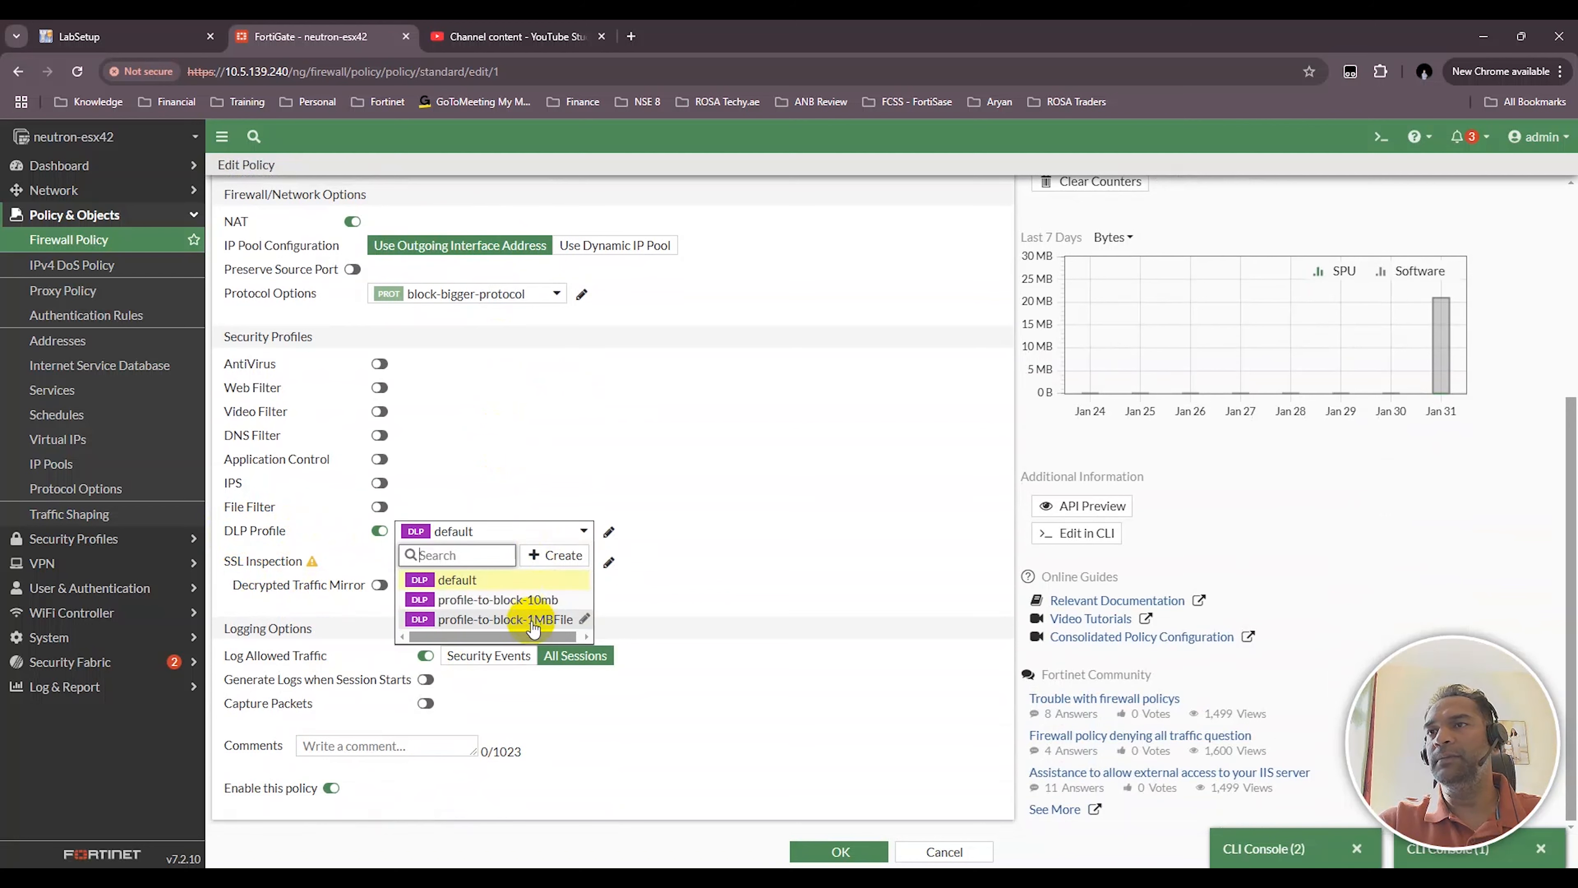
click(517, 598)
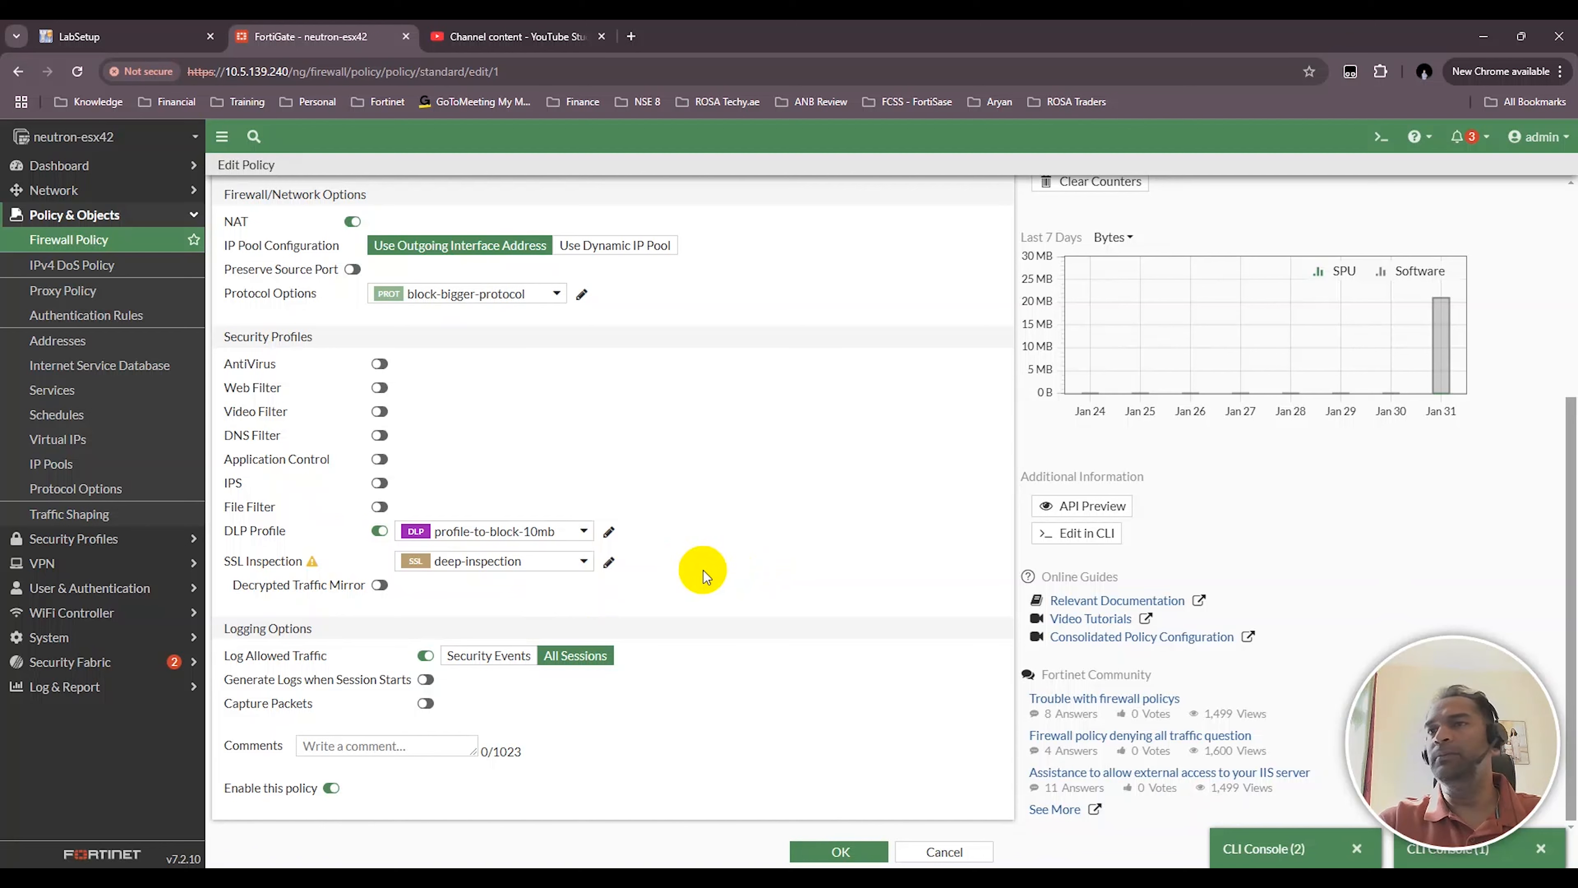
Step: Save the Outgoing policy with deep-inspection, closing both minimized CLI consoles and accepting the full SSL inspection confirmation
drag(238, 561, 269, 560)
click(756, 606)
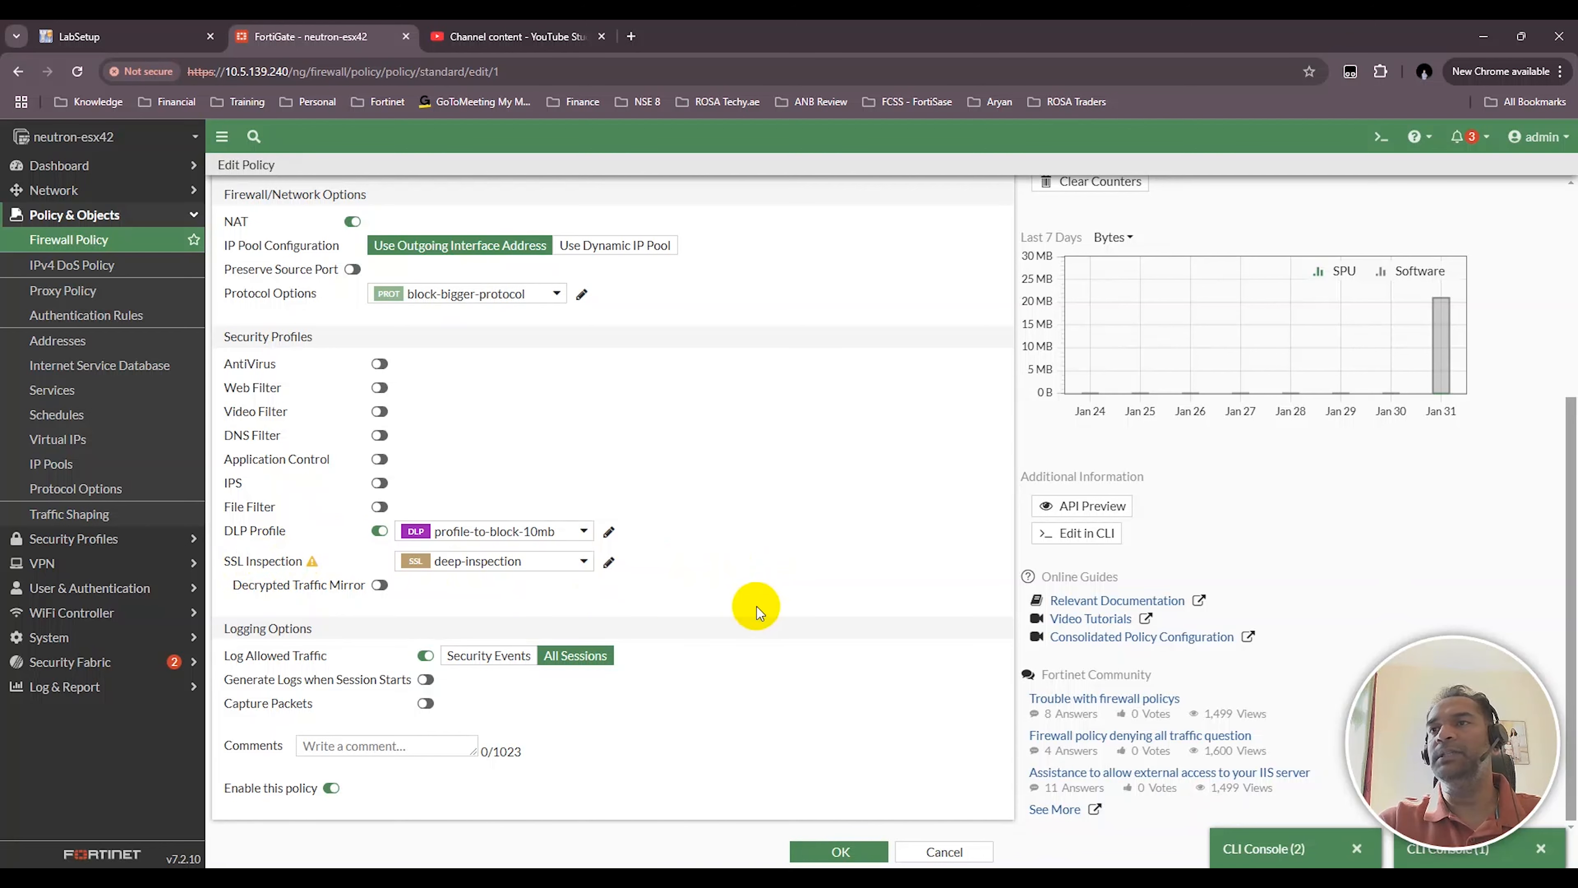
click(833, 852)
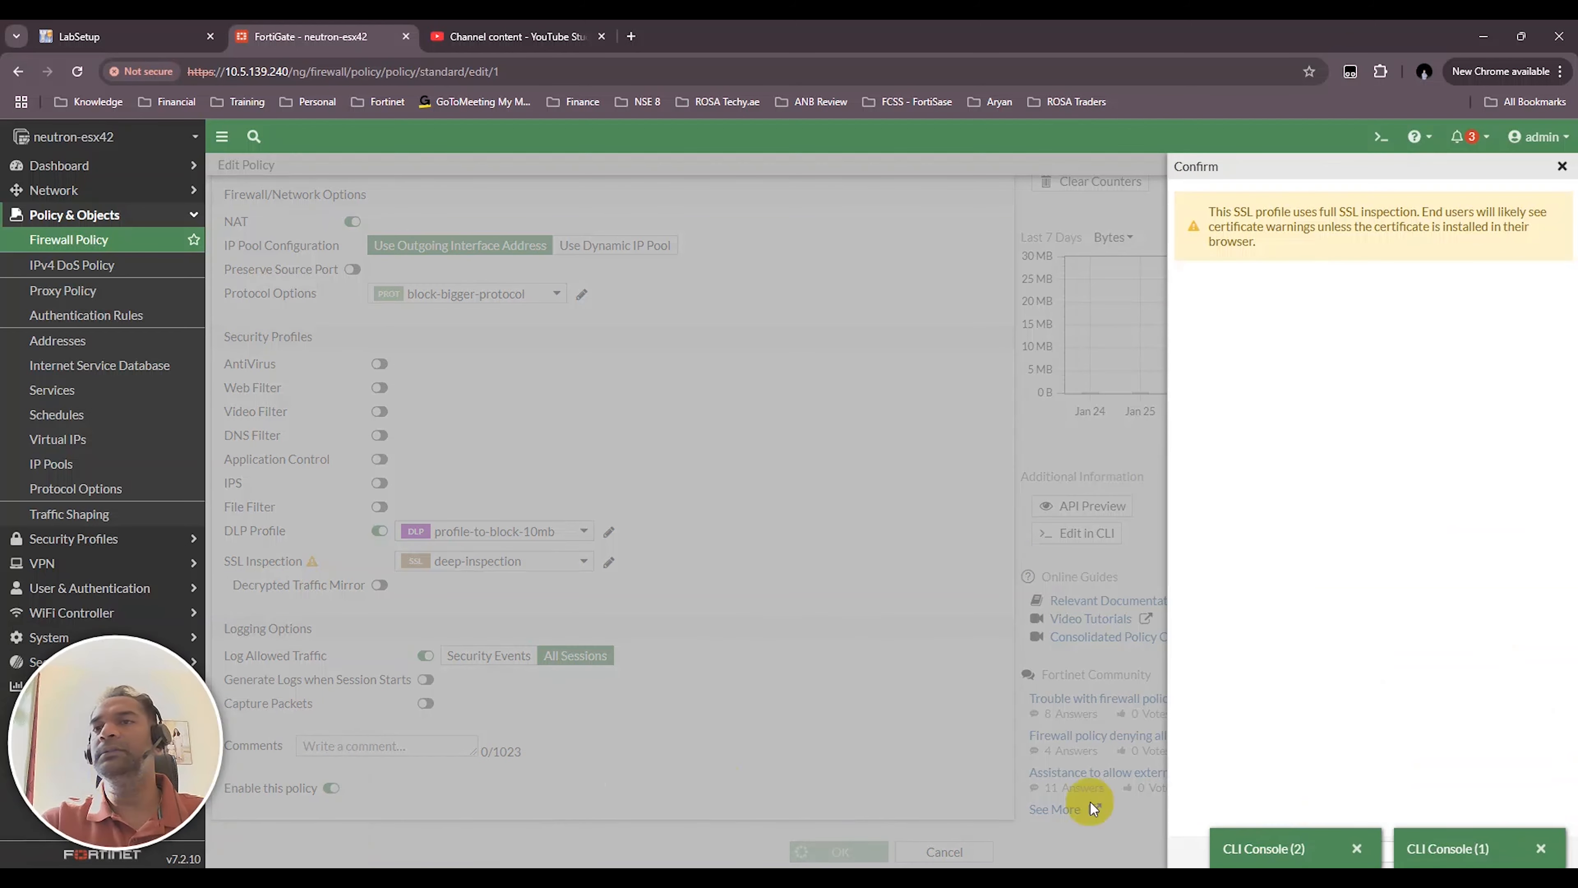
click(1356, 849)
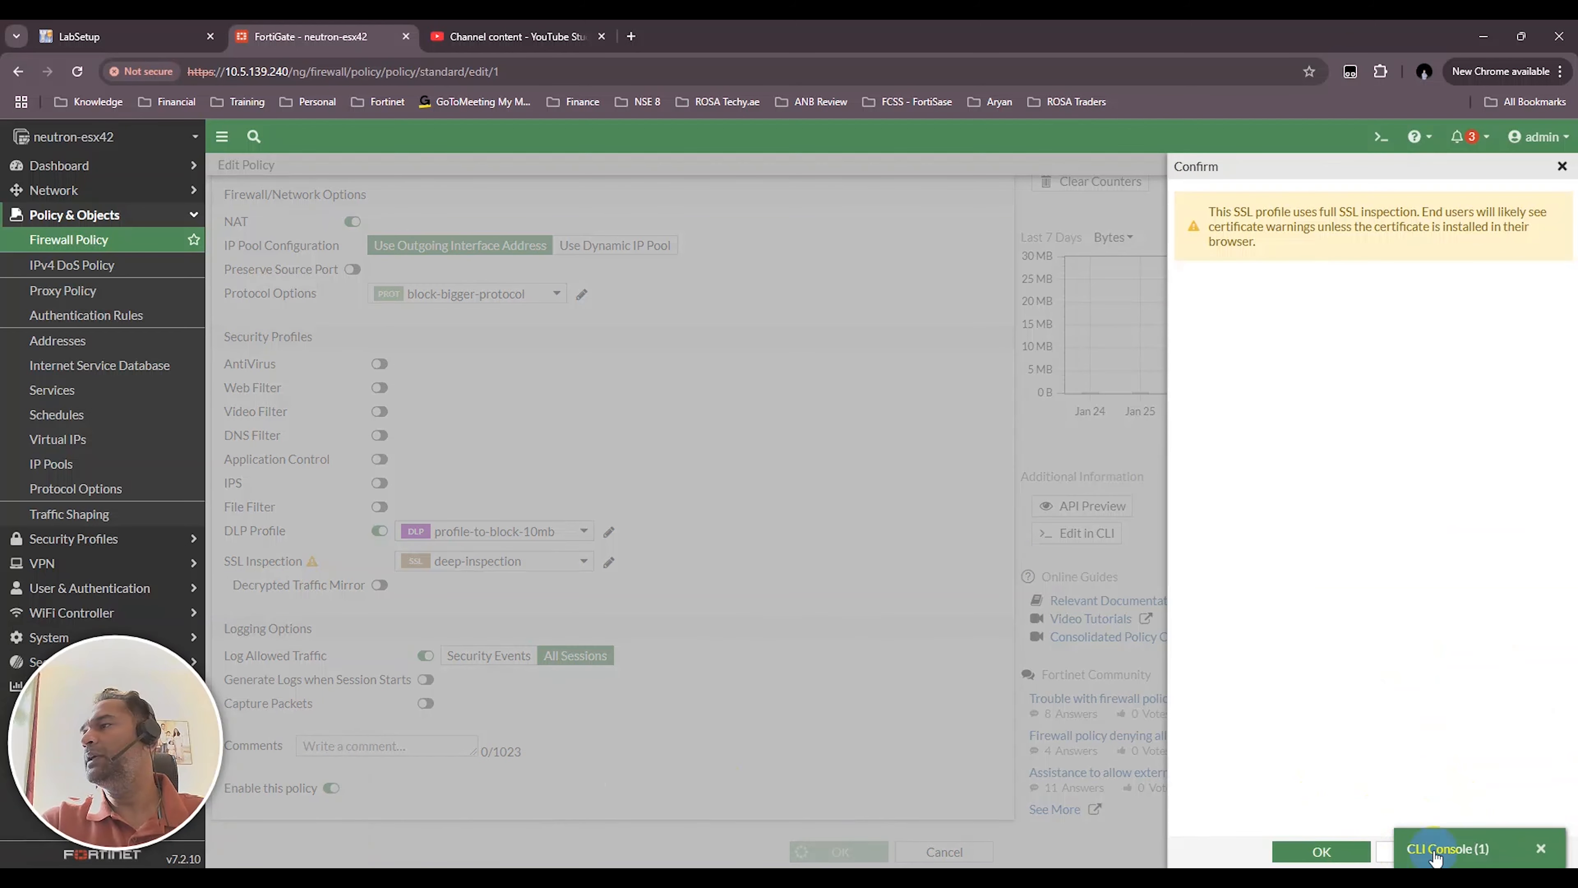
click(1540, 848)
click(1321, 851)
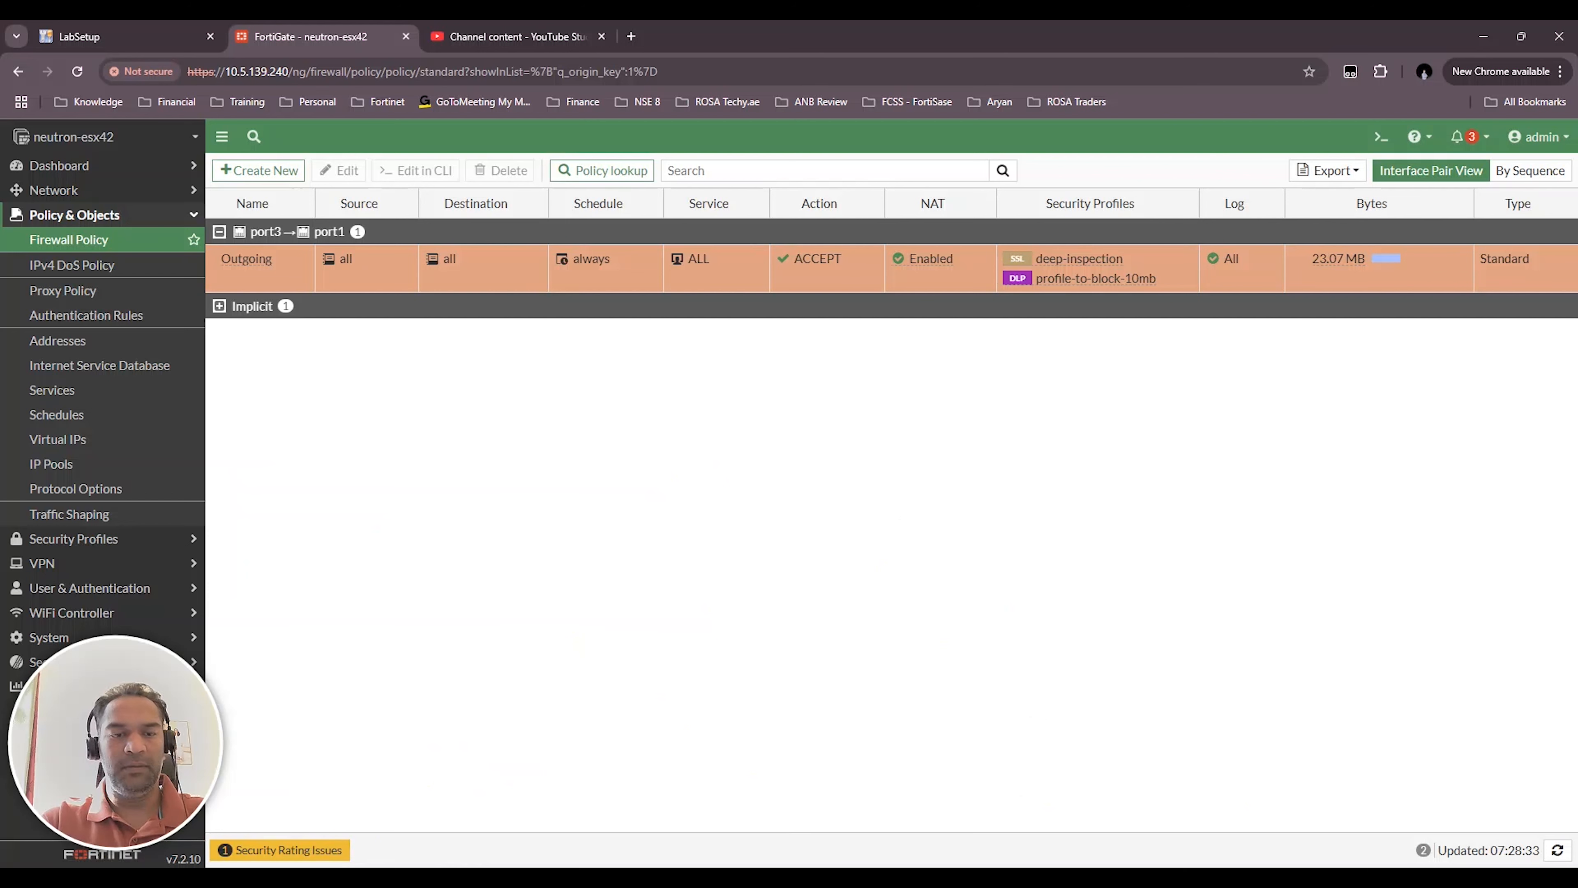
Step: Switch to the Windows 11 virtual machine console, open Google Chrome in it and view the console in full screen
key(alt+Tab)
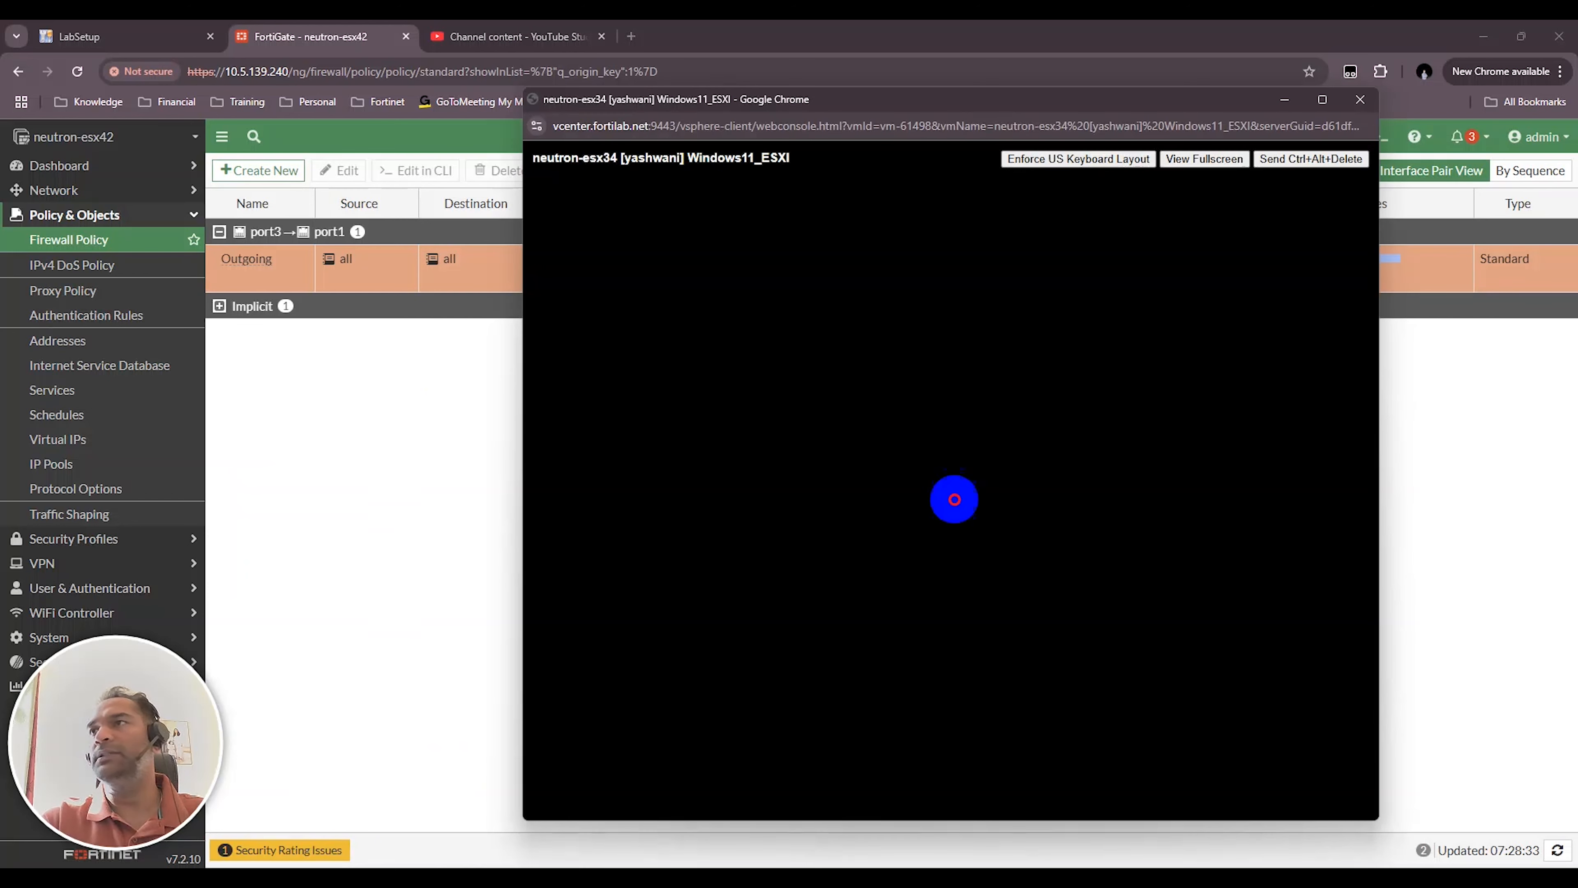
click(954, 498)
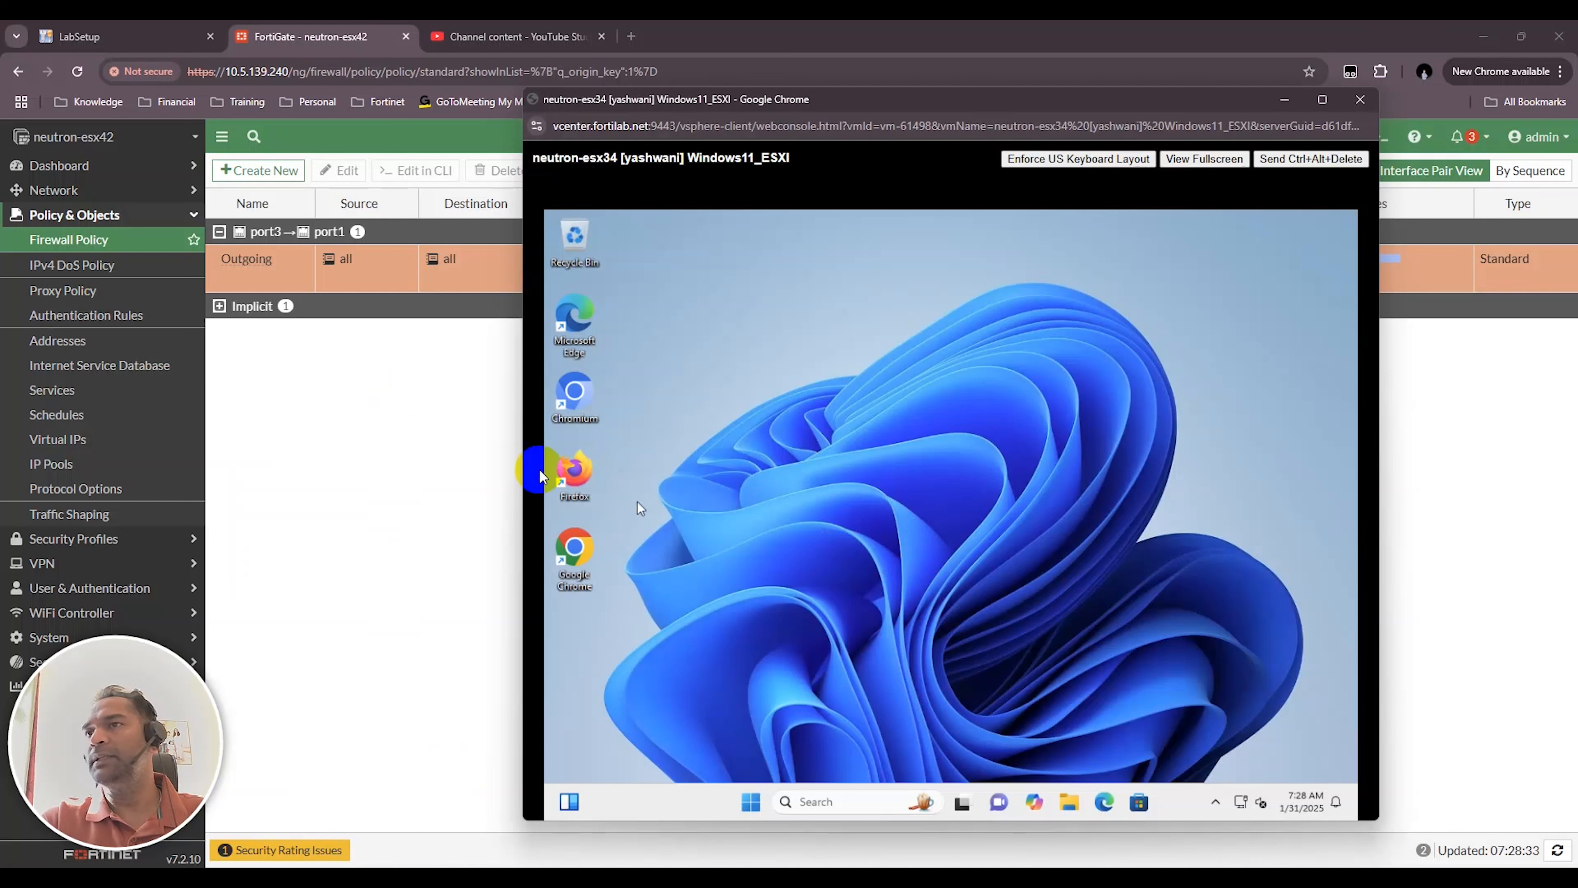
double_click(594, 572)
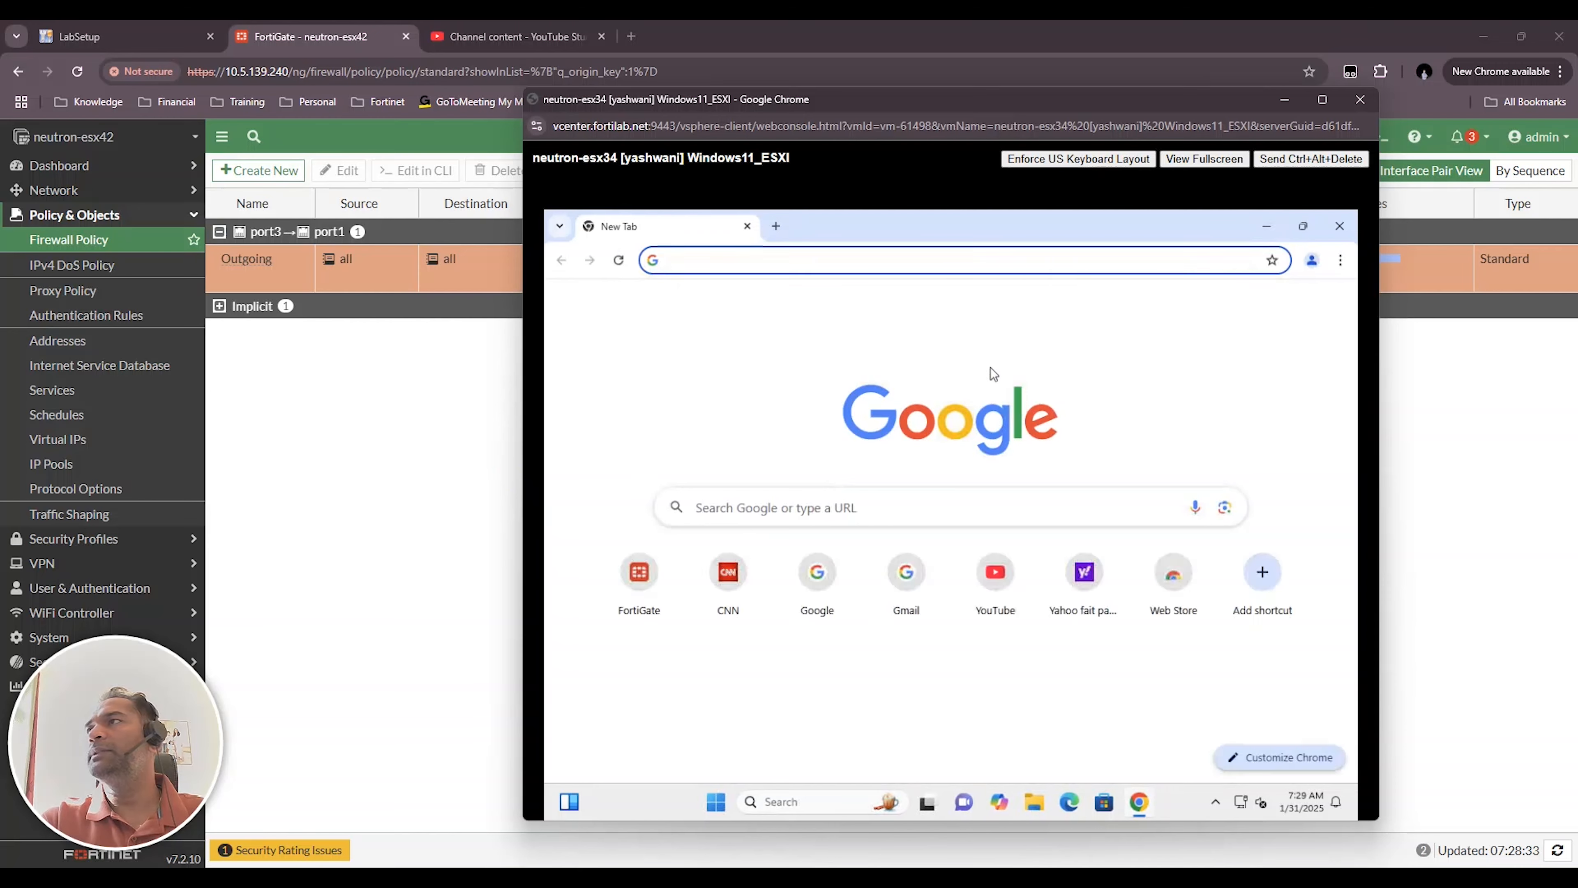
click(1204, 159)
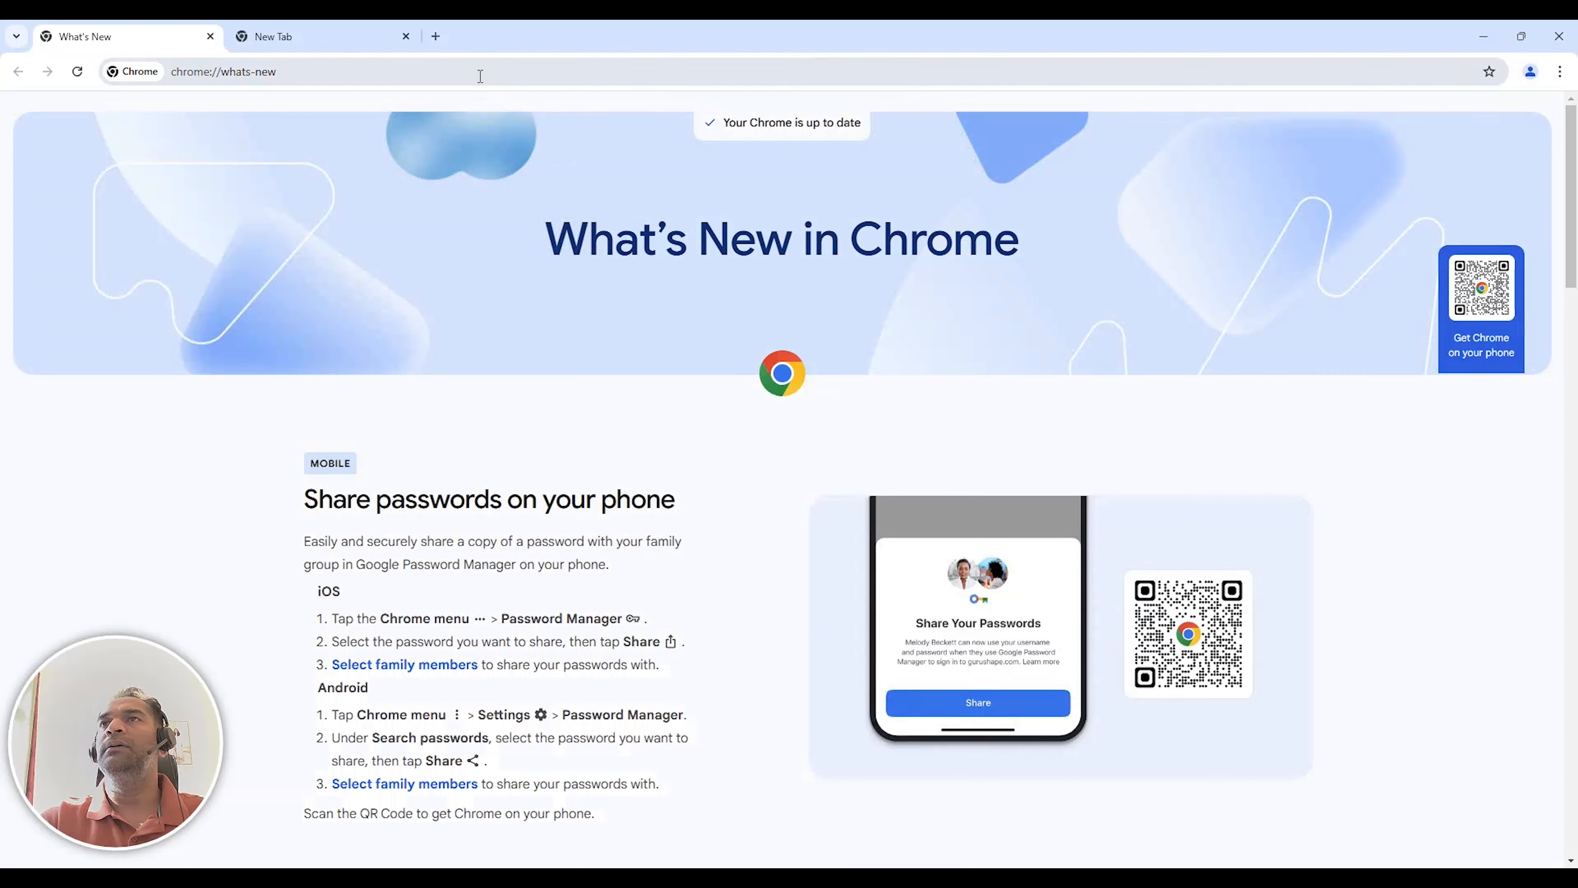
Step: Go to google.com in the virtual machine's browser and search for "download test file size"
click(481, 76)
text(google.com)
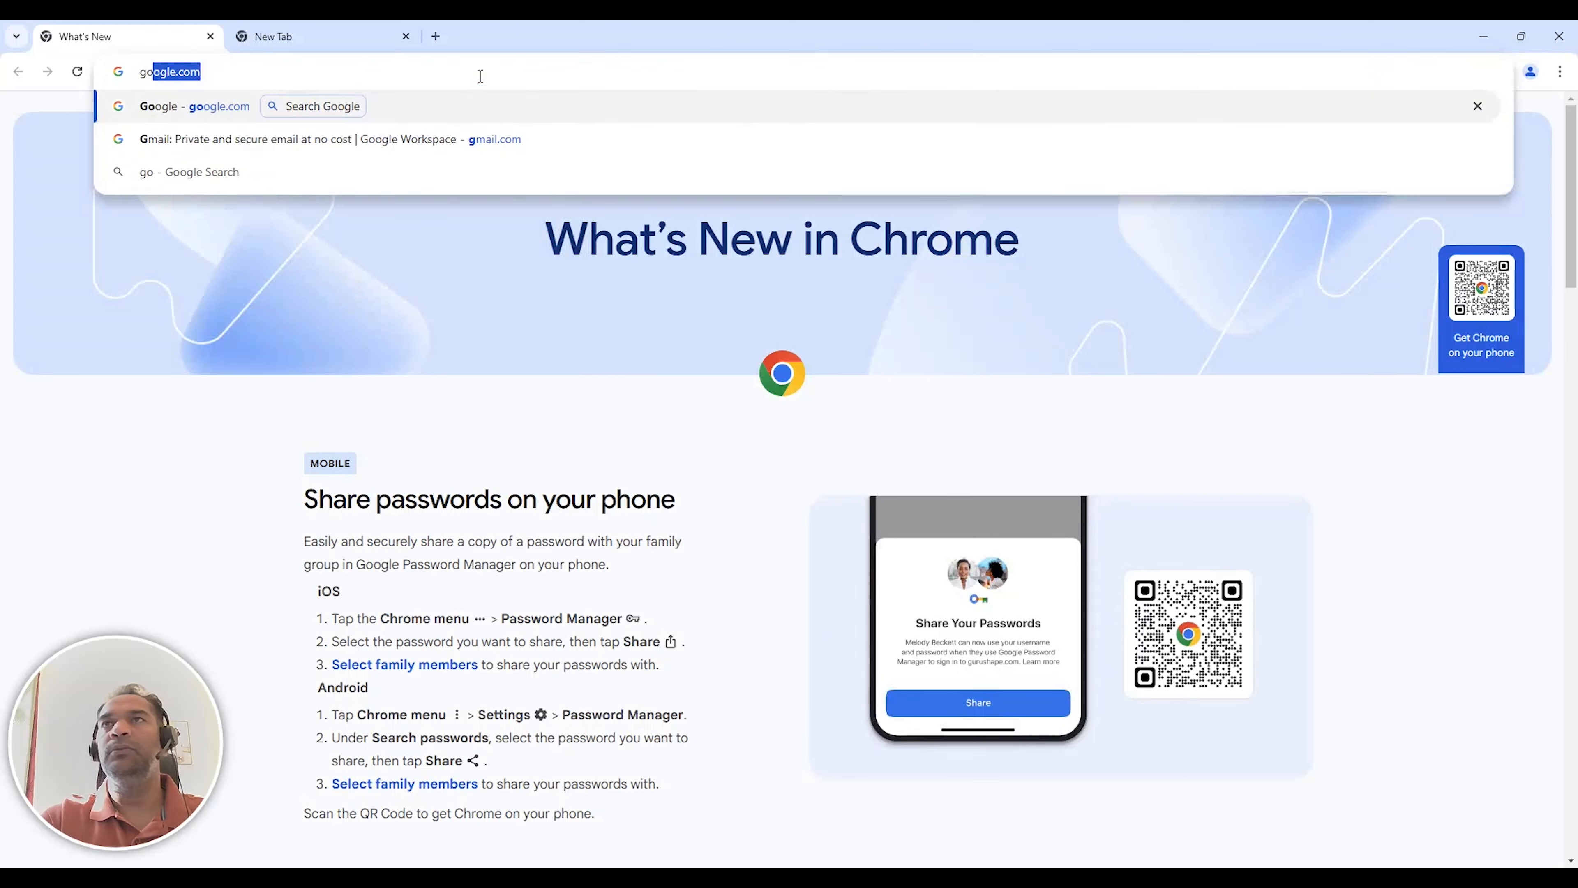
key(Return)
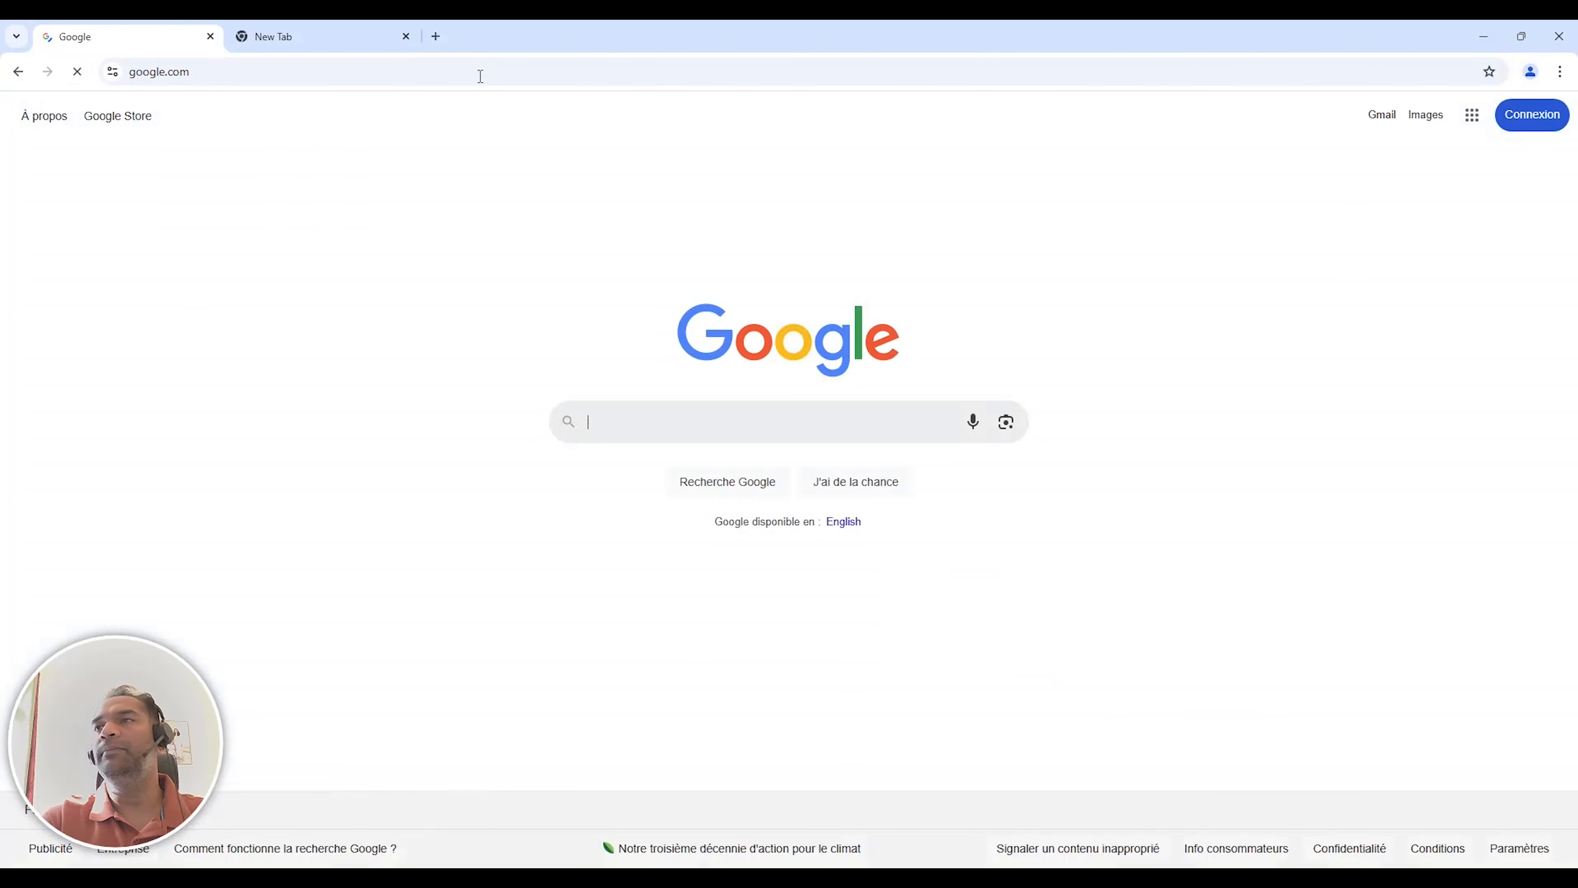
text(downl)
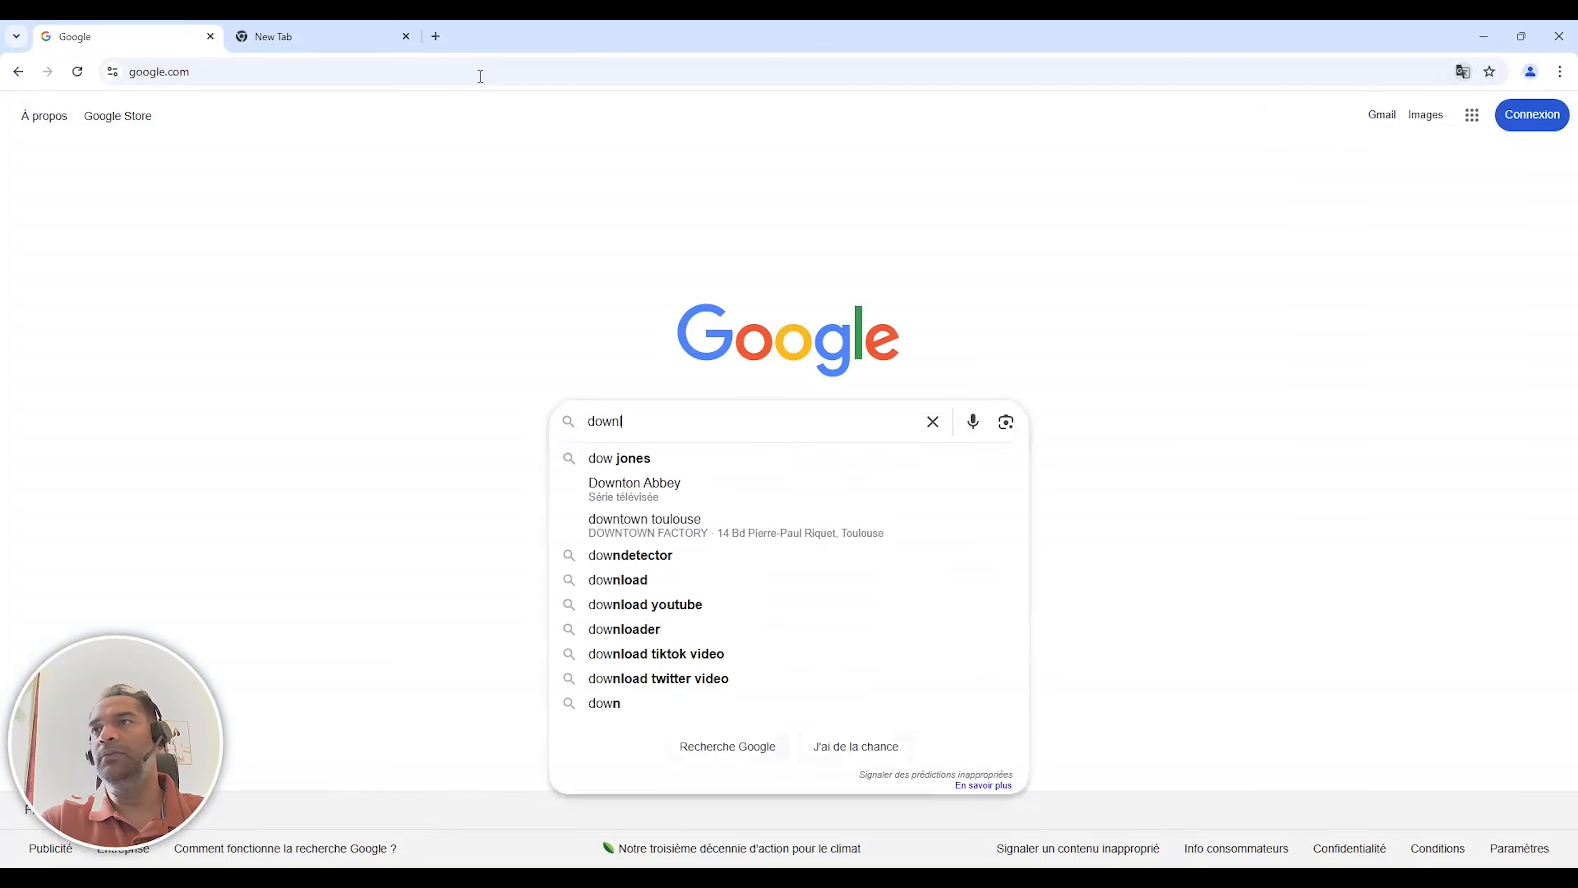
text(oad test file )
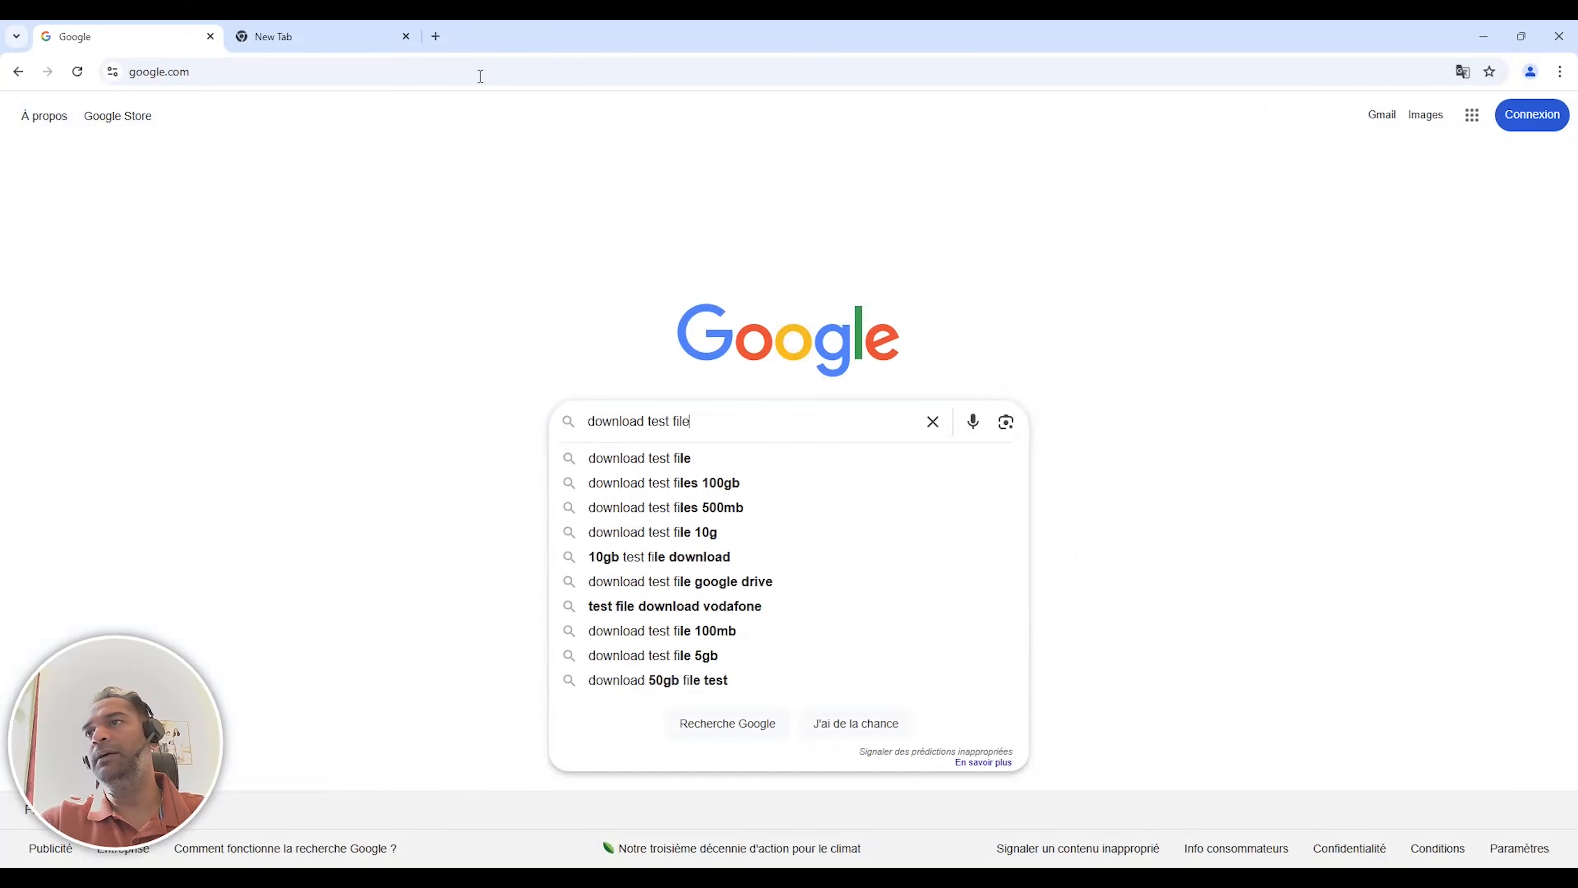
text(size)
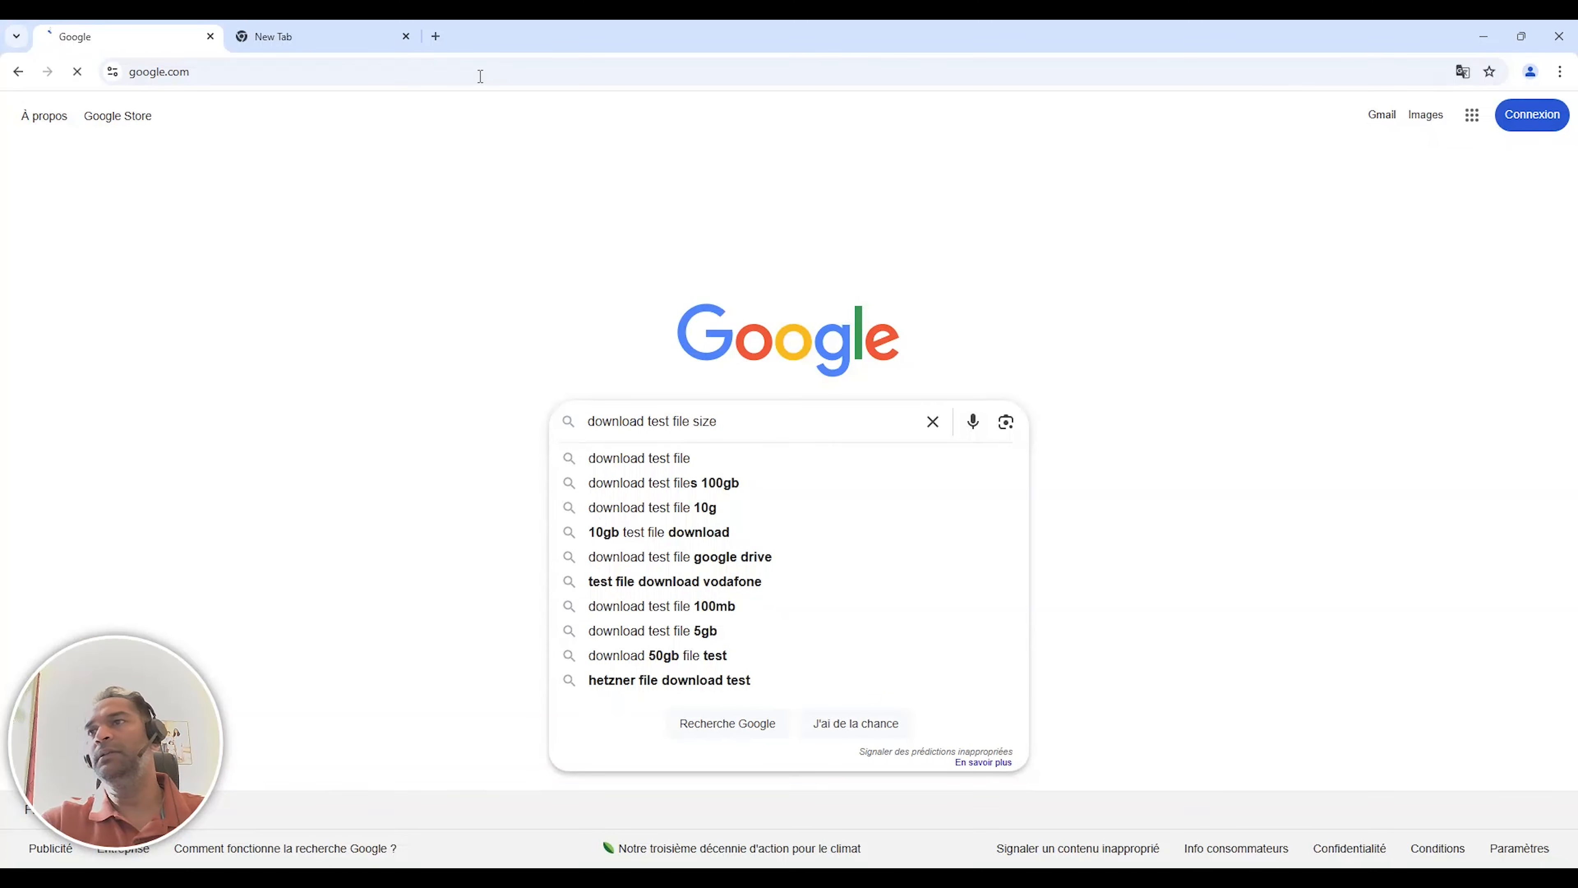
key(Return)
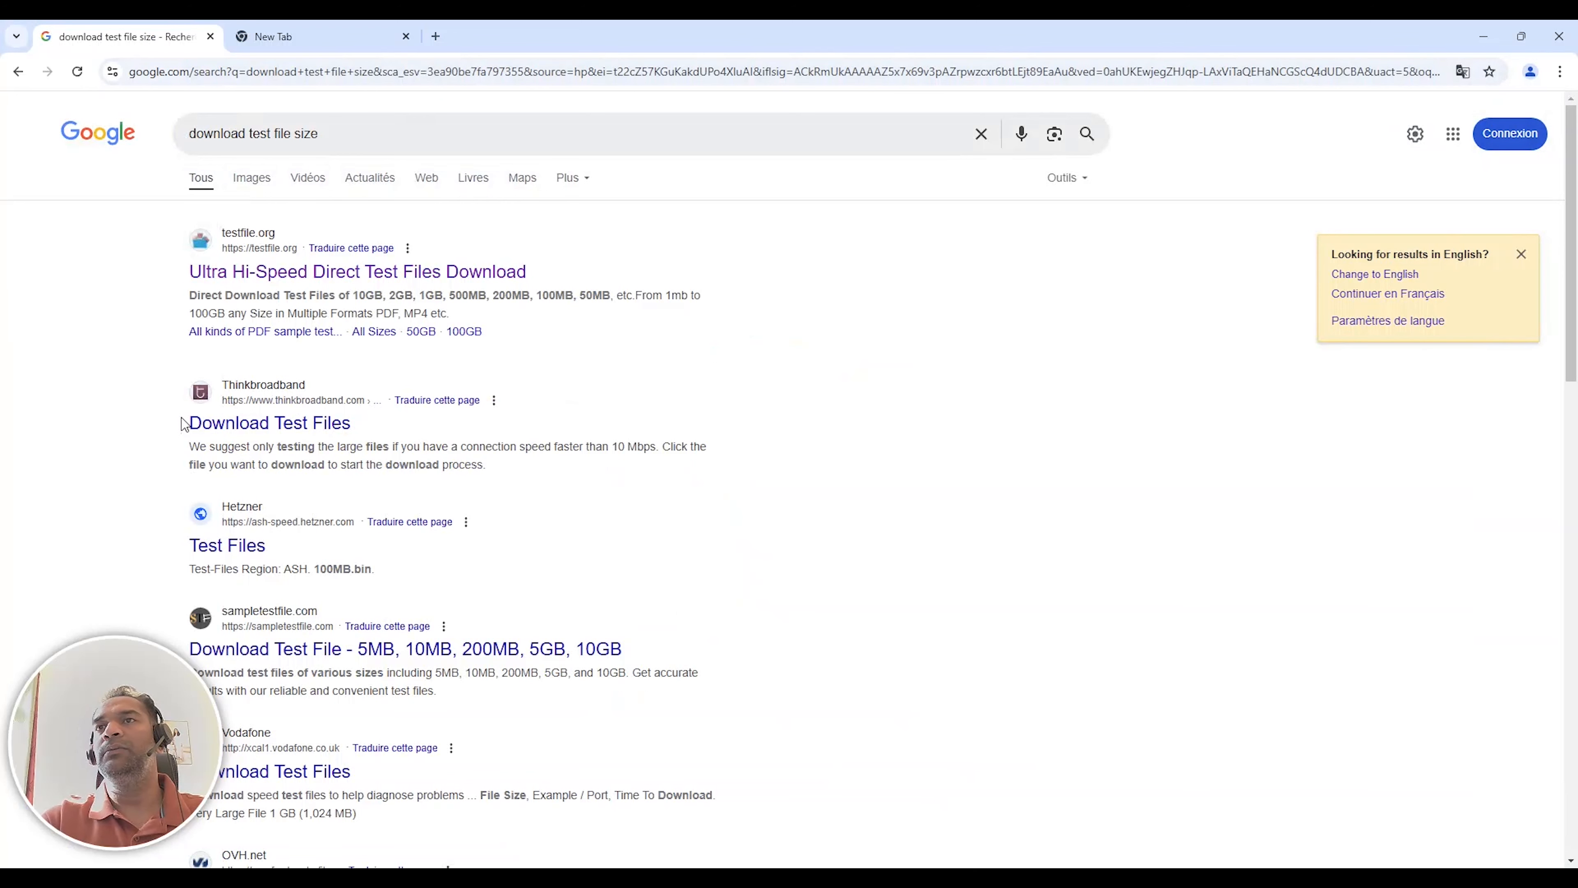
Step: Open Thinkbroadband's Download Test Files page, accepting its cookies, and try to download the 200MB file over IPv4 port 80
click(203, 427)
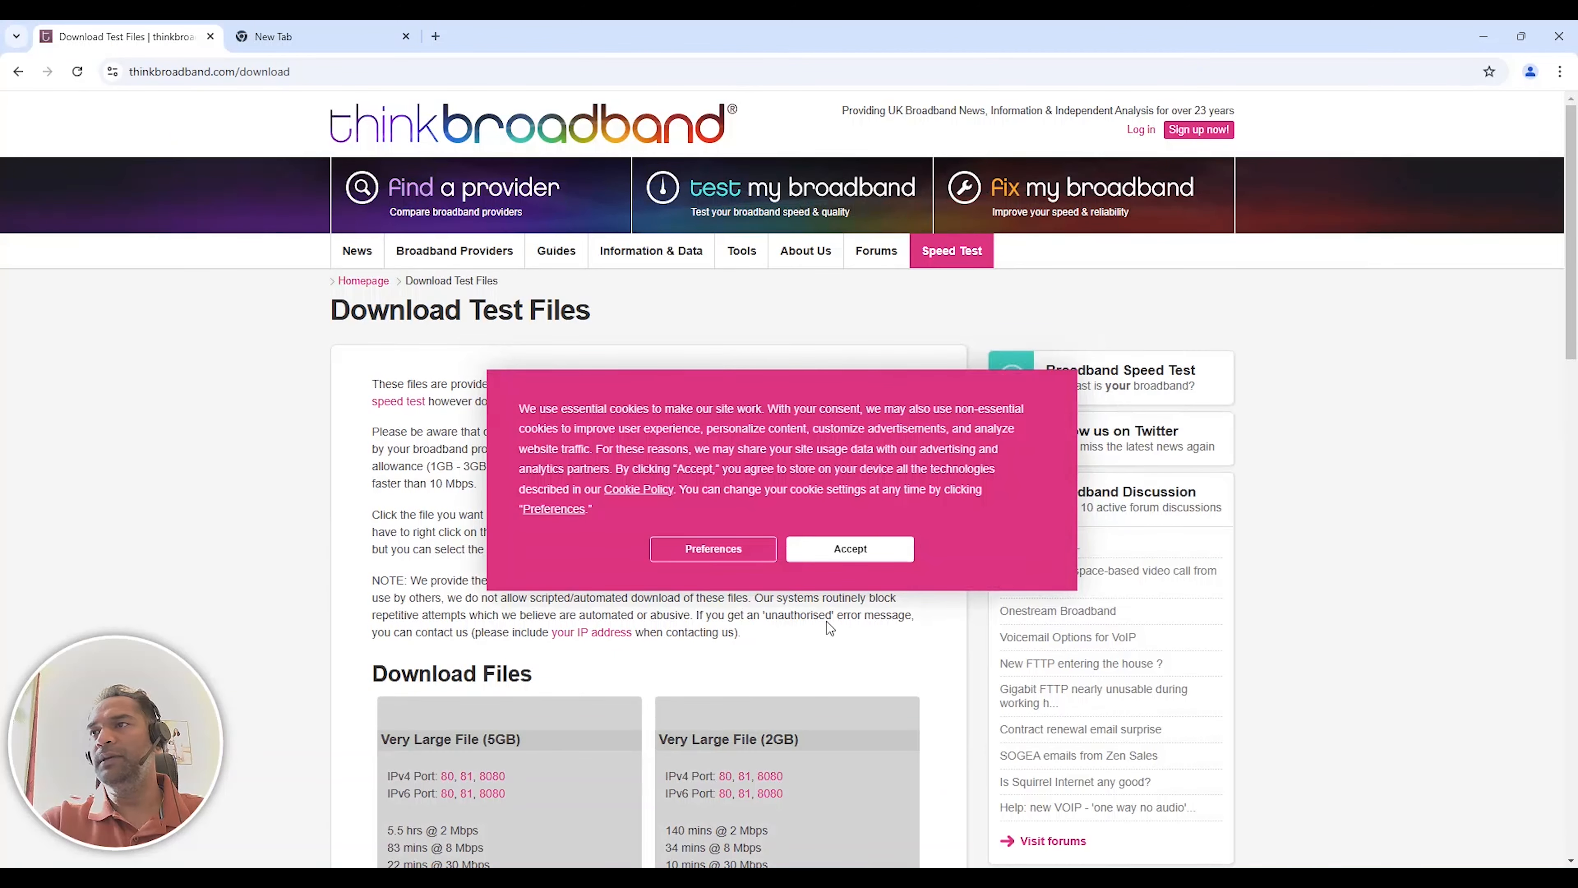
click(823, 550)
scroll(824, 553, down, 20)
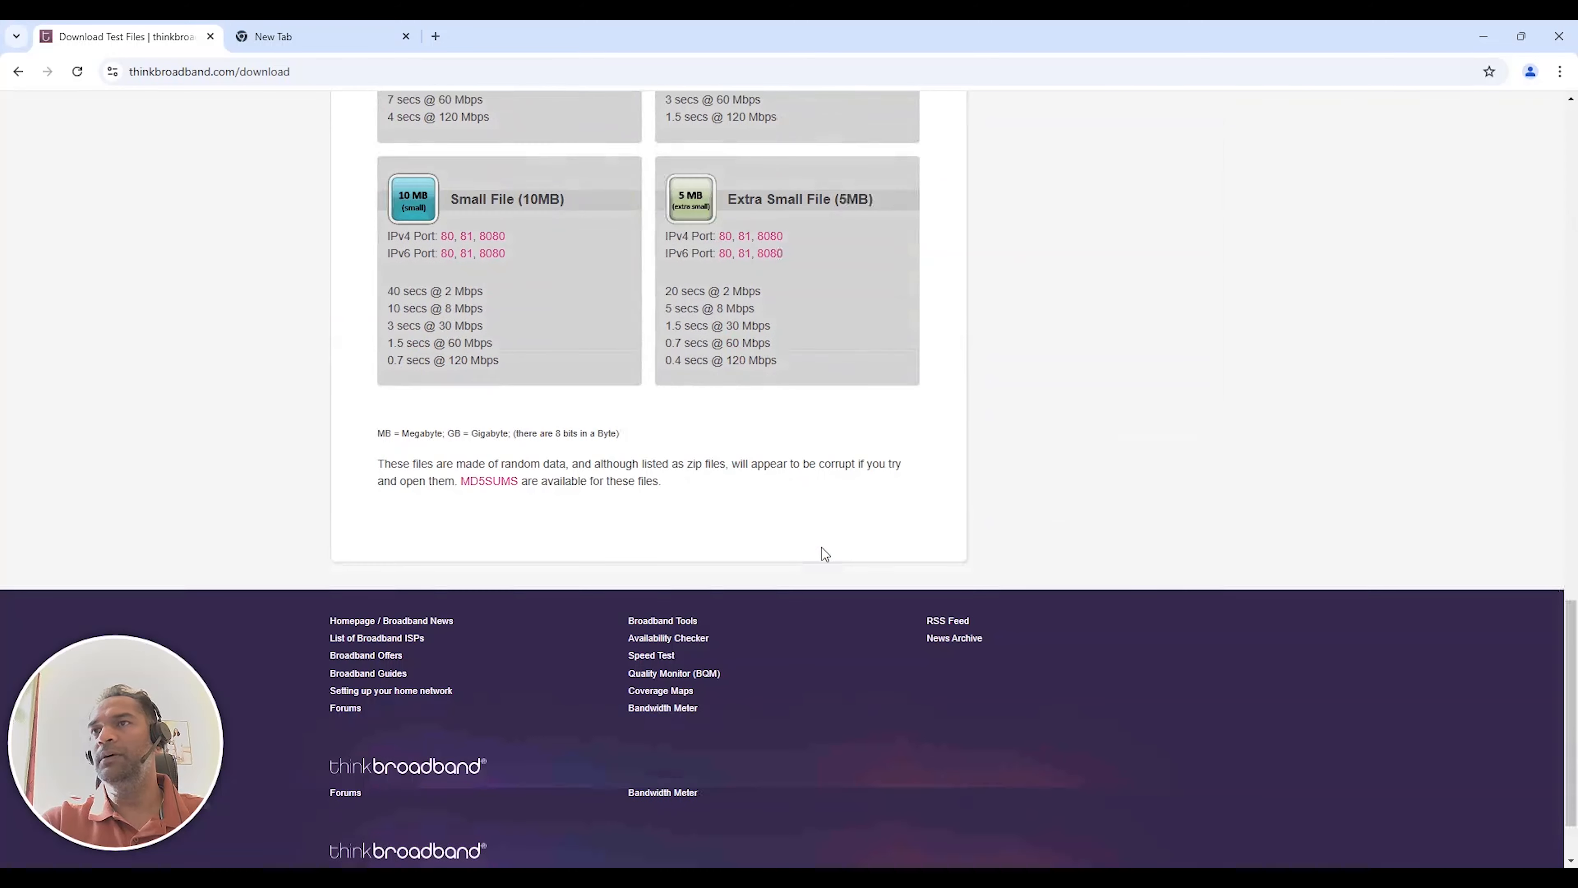
scroll(823, 551, up, 15)
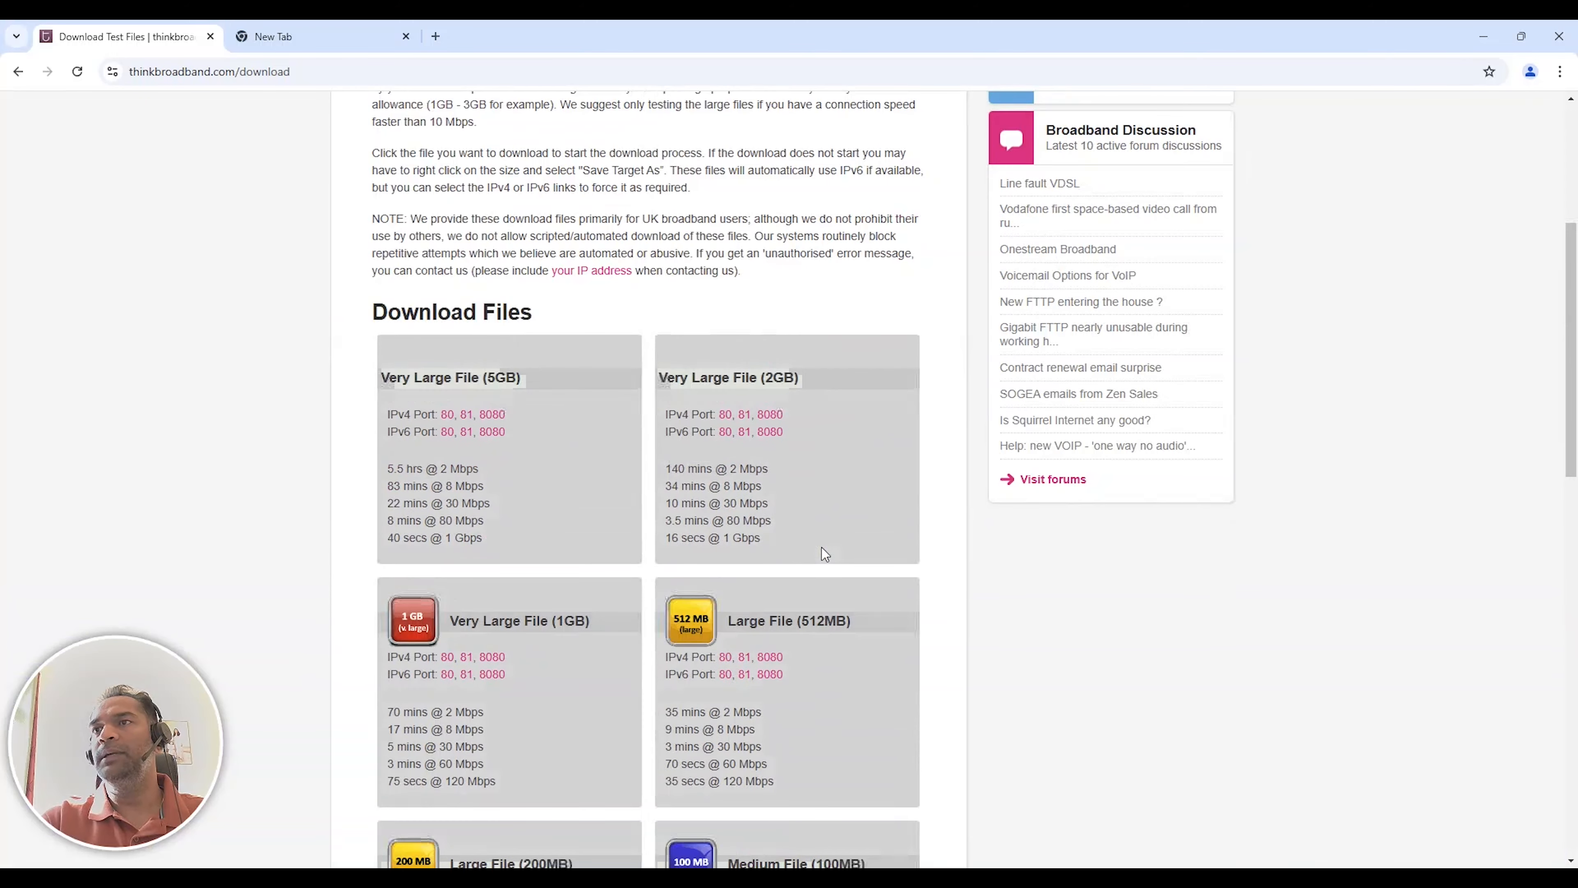
scroll(823, 551, down, 5)
scroll(824, 553, down, 8)
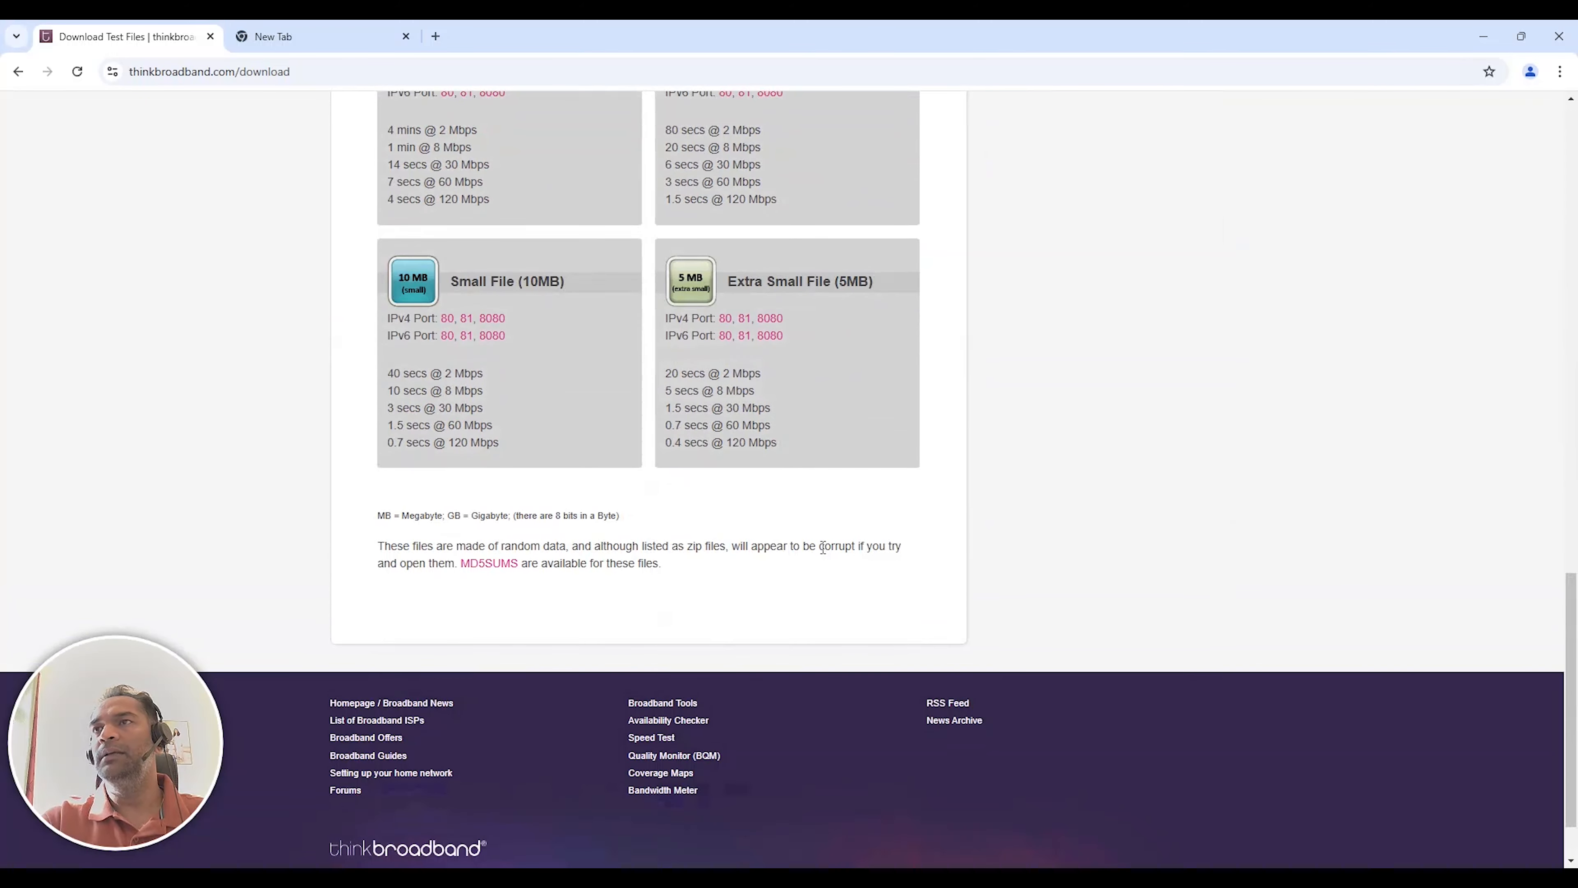
scroll(822, 548, up, 8)
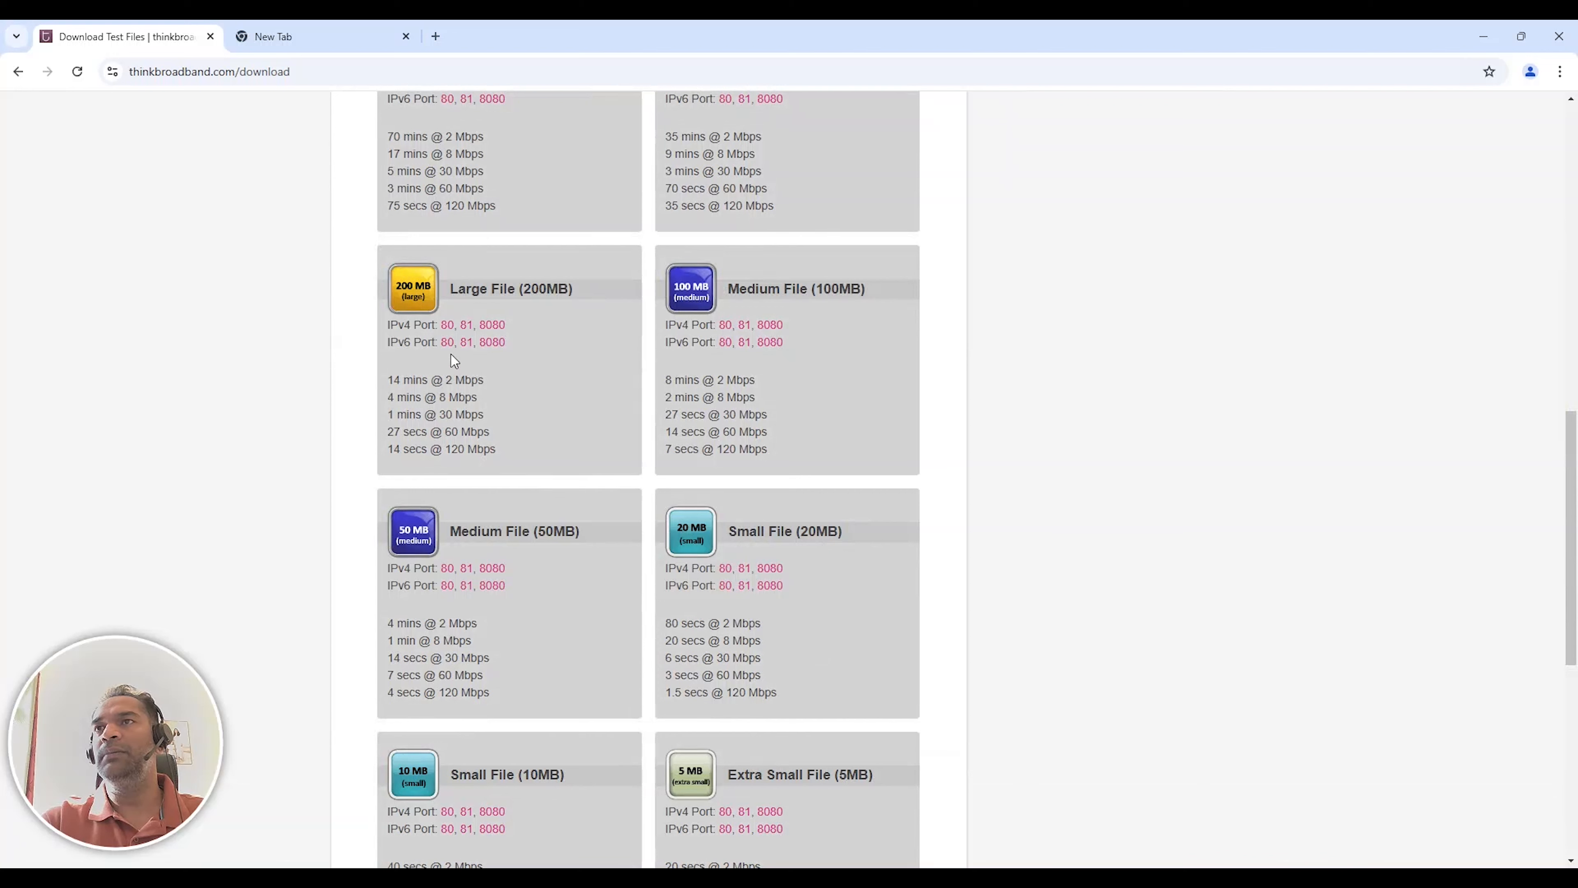
click(449, 326)
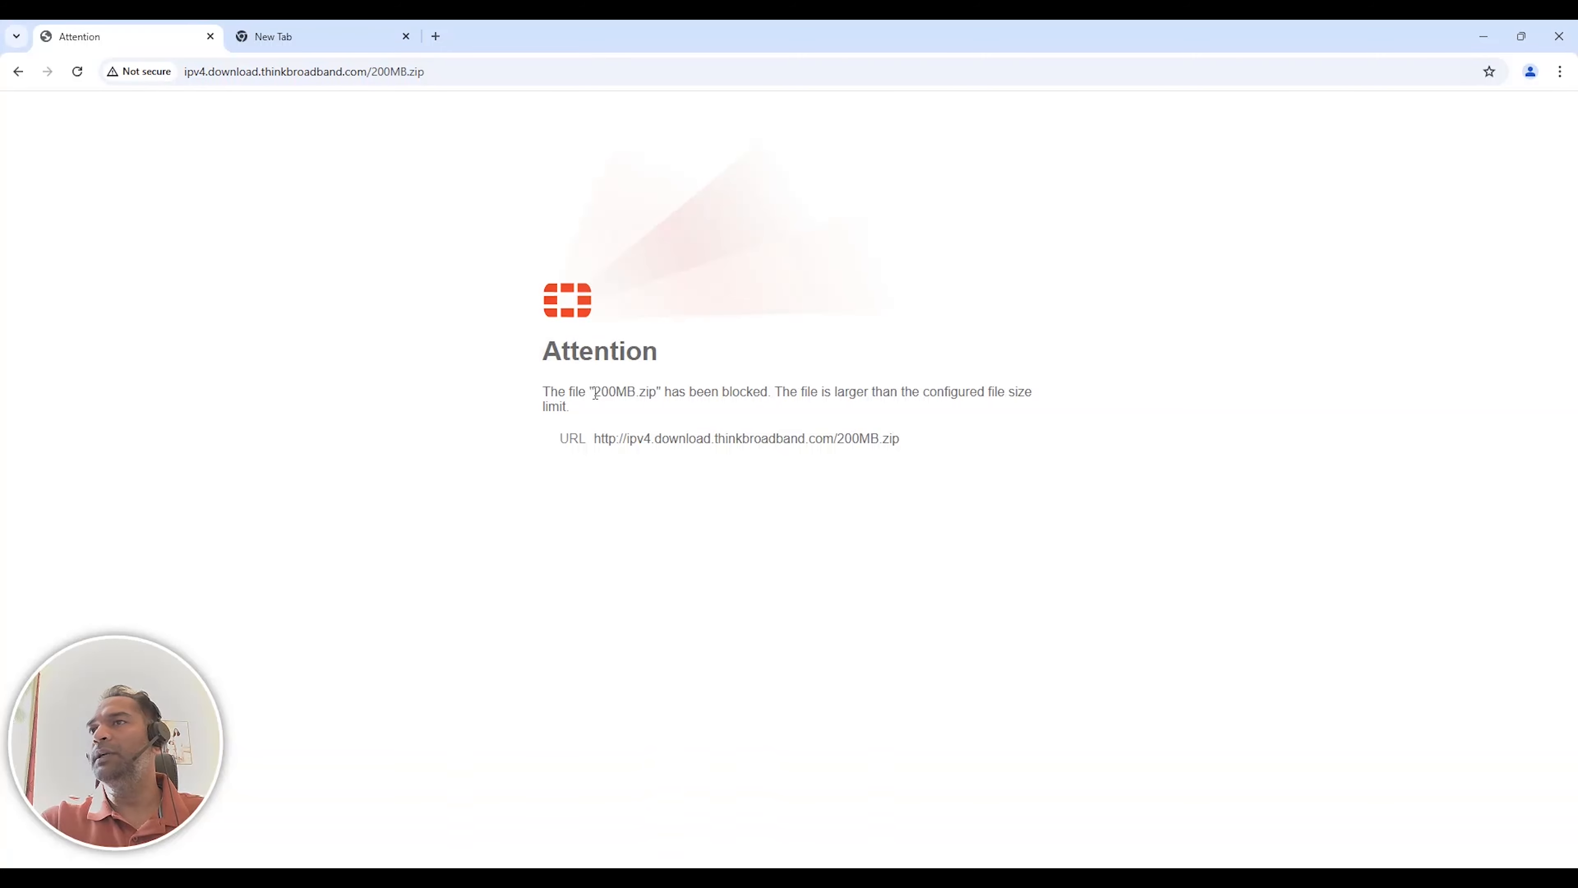
Step: Read the message for the 200MB.zip download and return from the virtual machine to the FortiGate firewall policies
drag(595, 394, 947, 408)
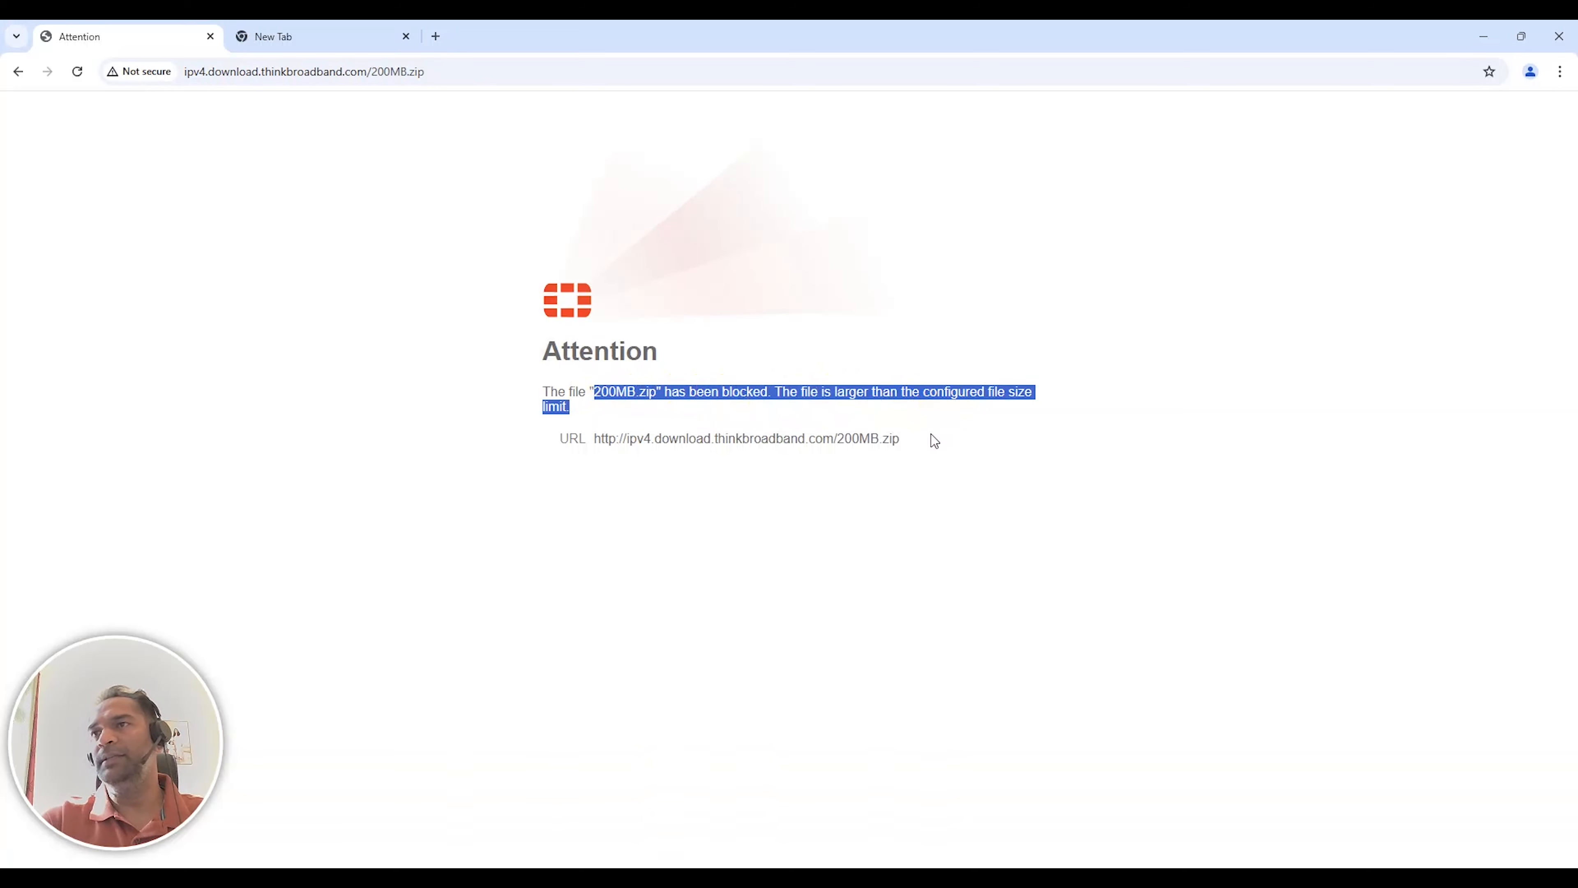
click(865, 483)
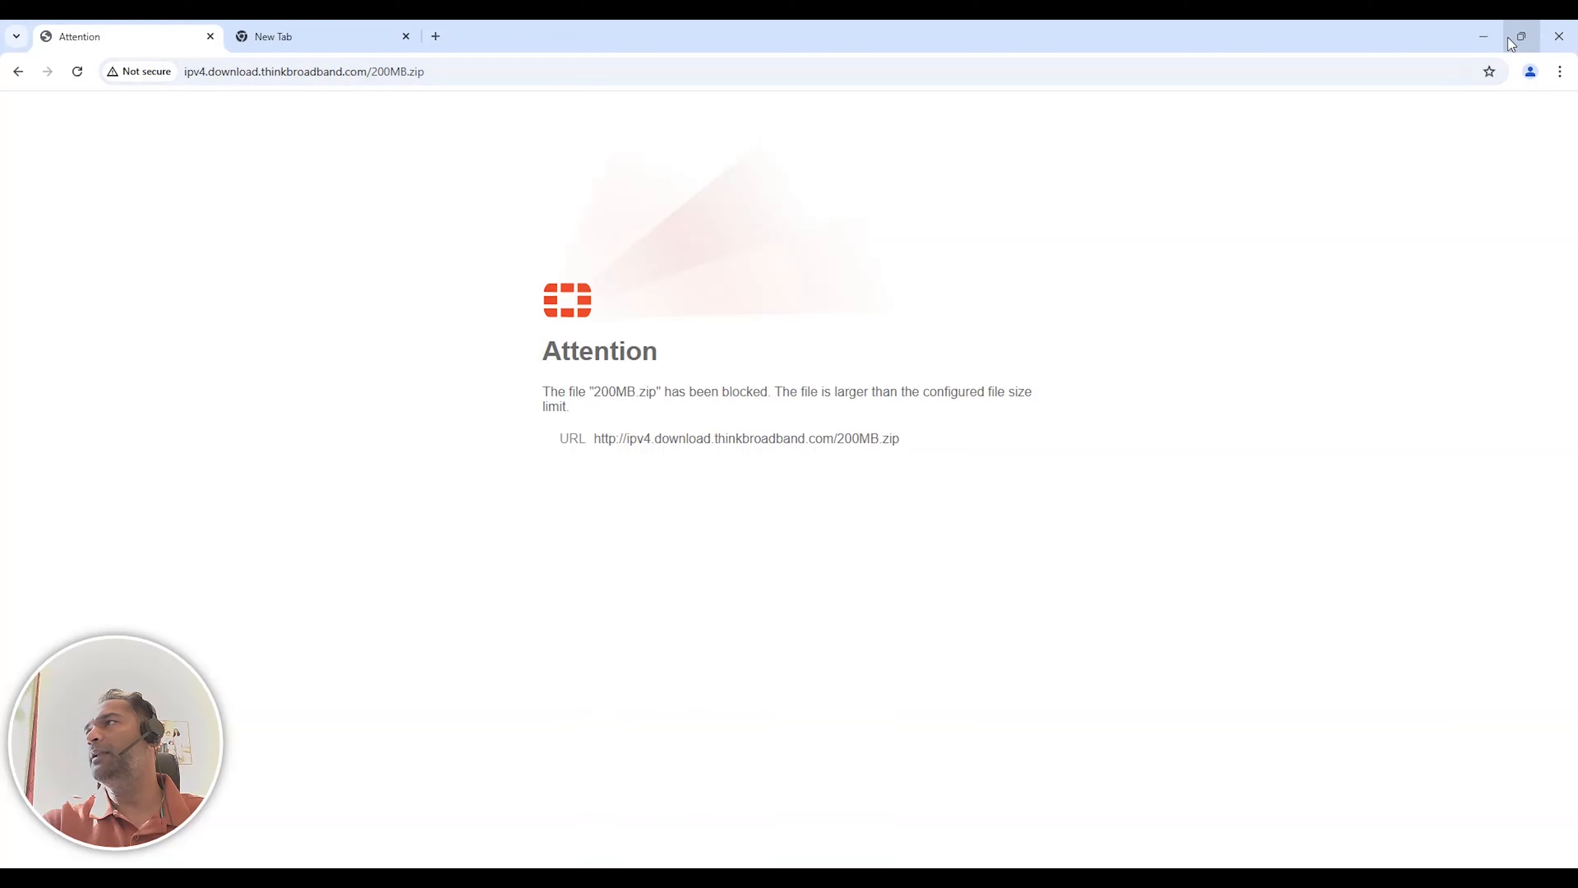
click(1484, 40)
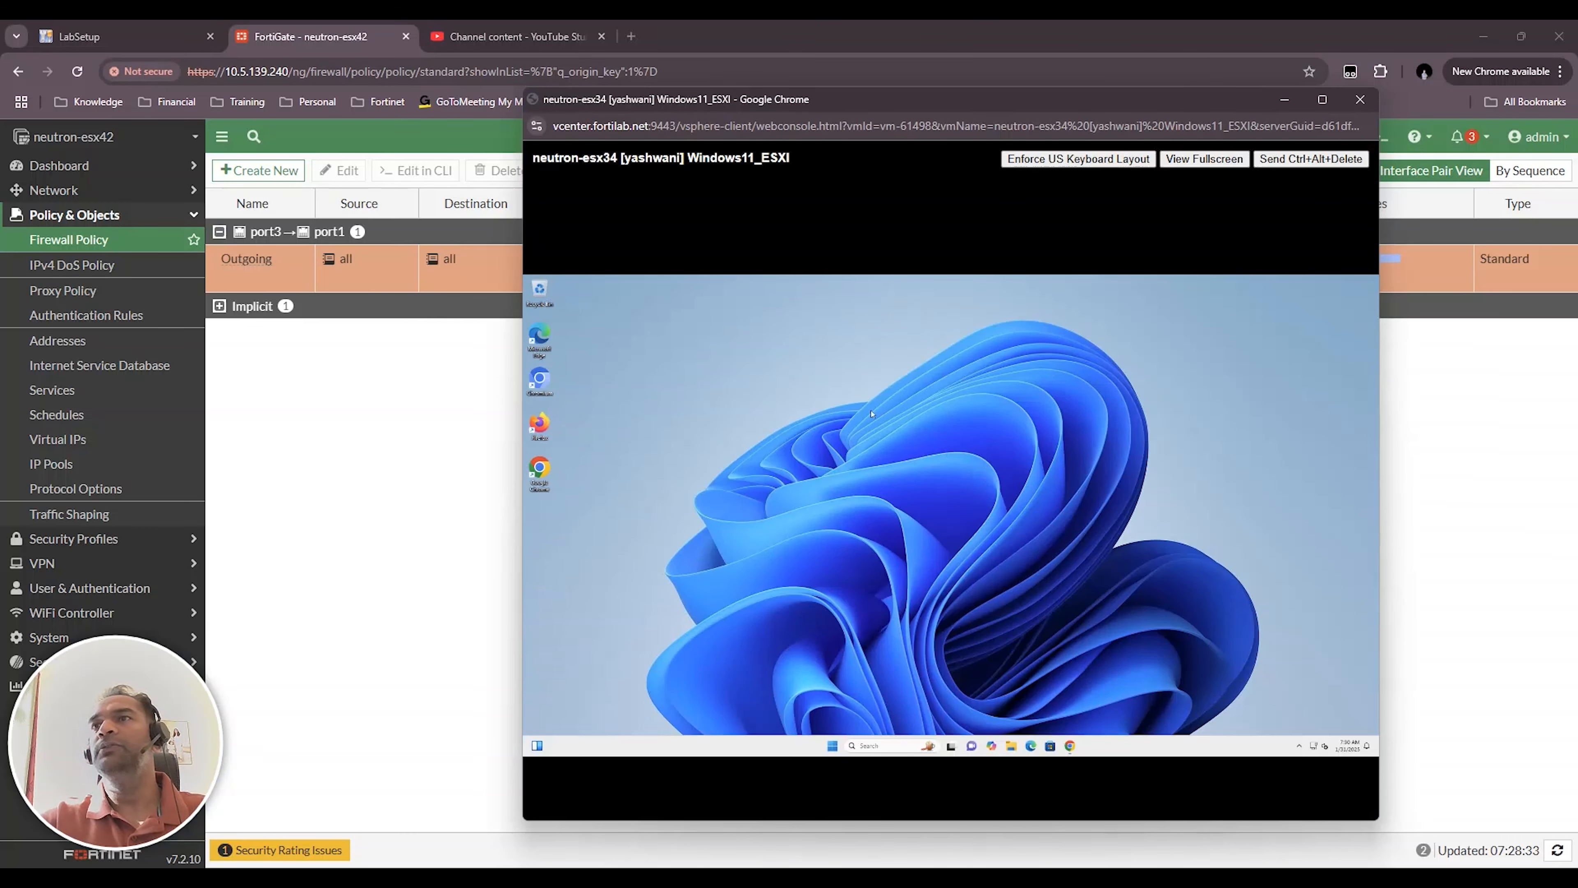
click(418, 536)
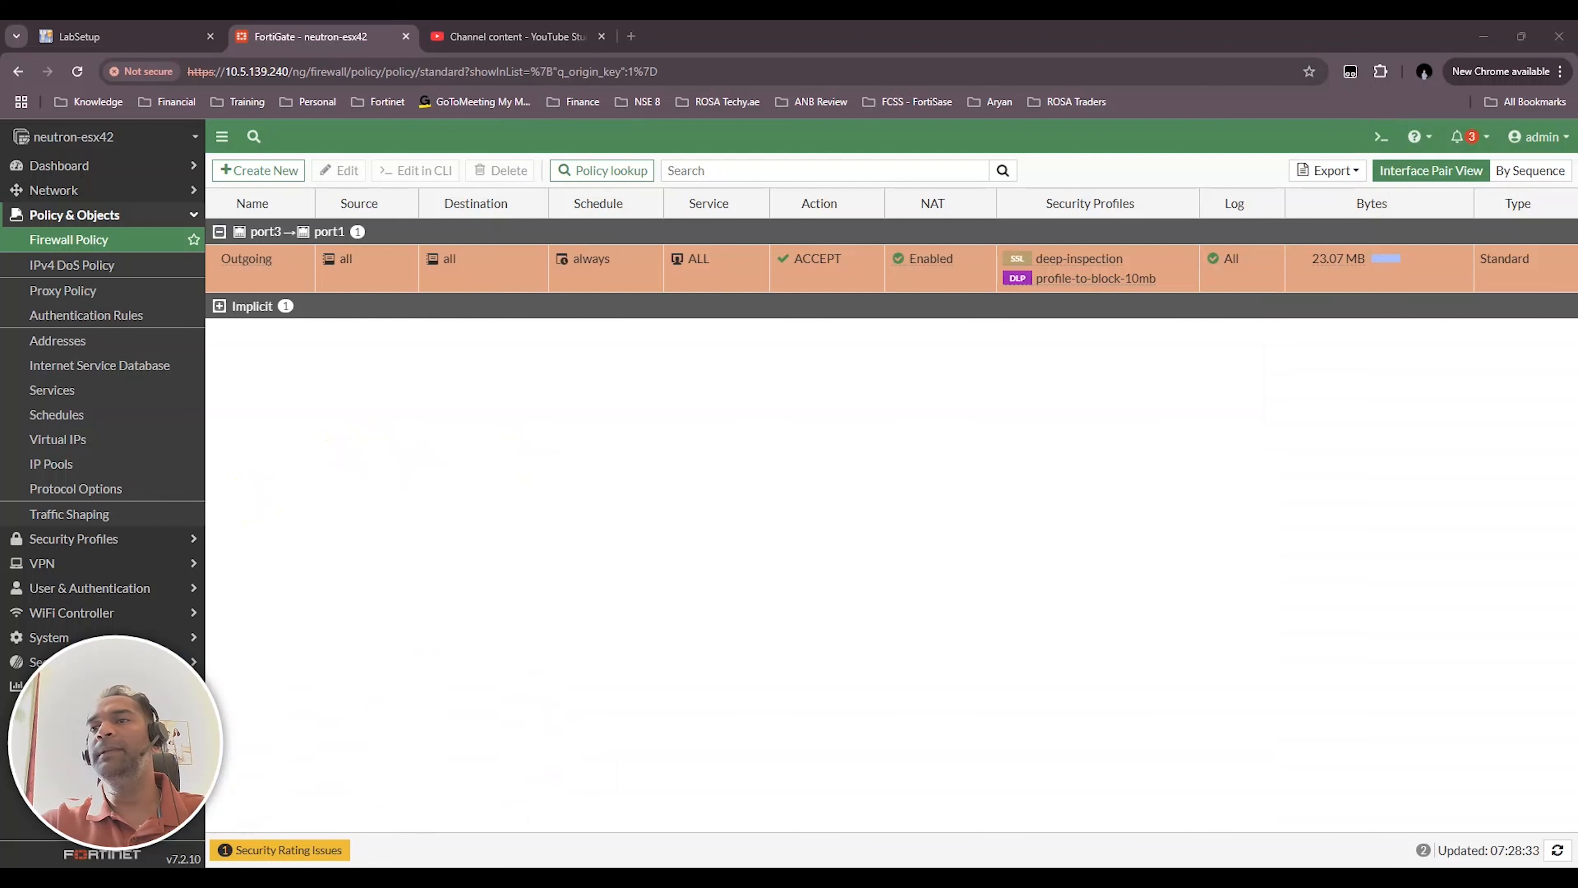
mouse_move(475, 803)
click(520, 816)
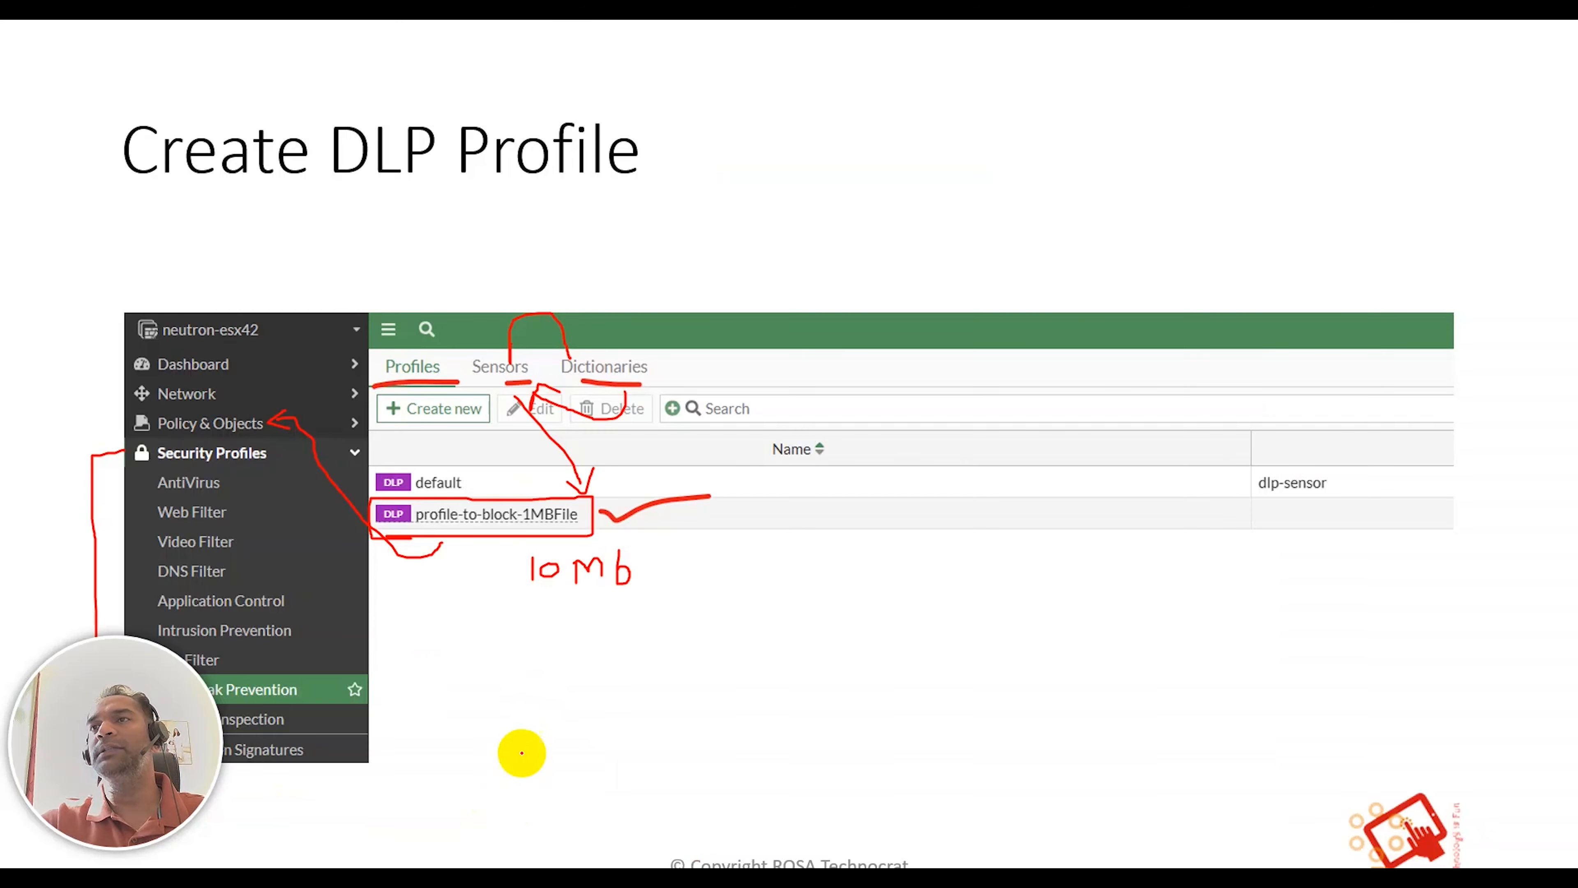
click(703, 697)
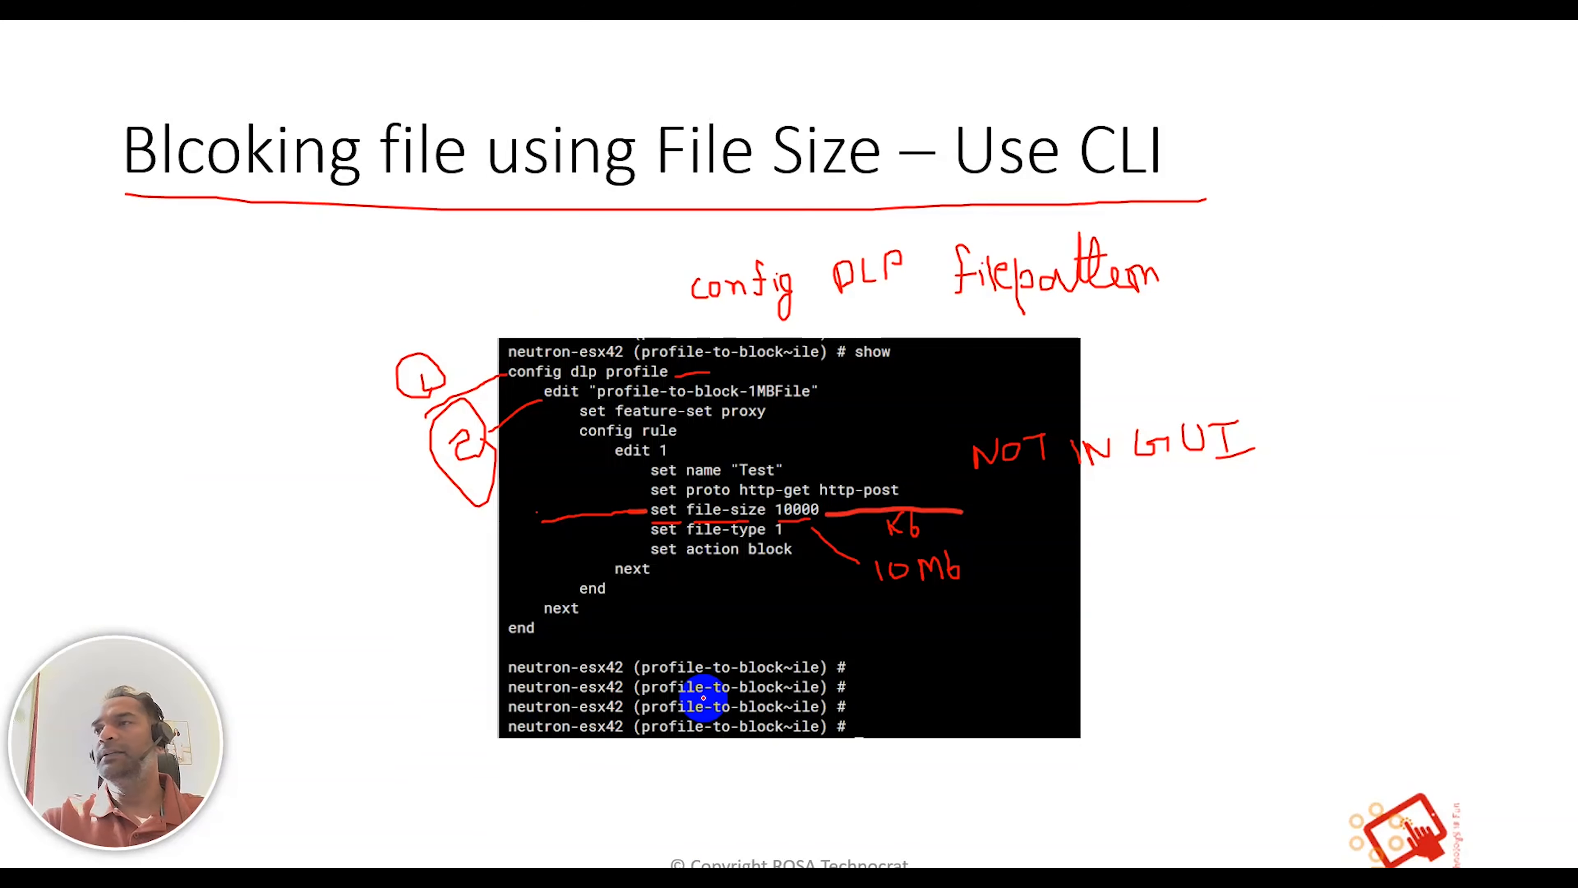